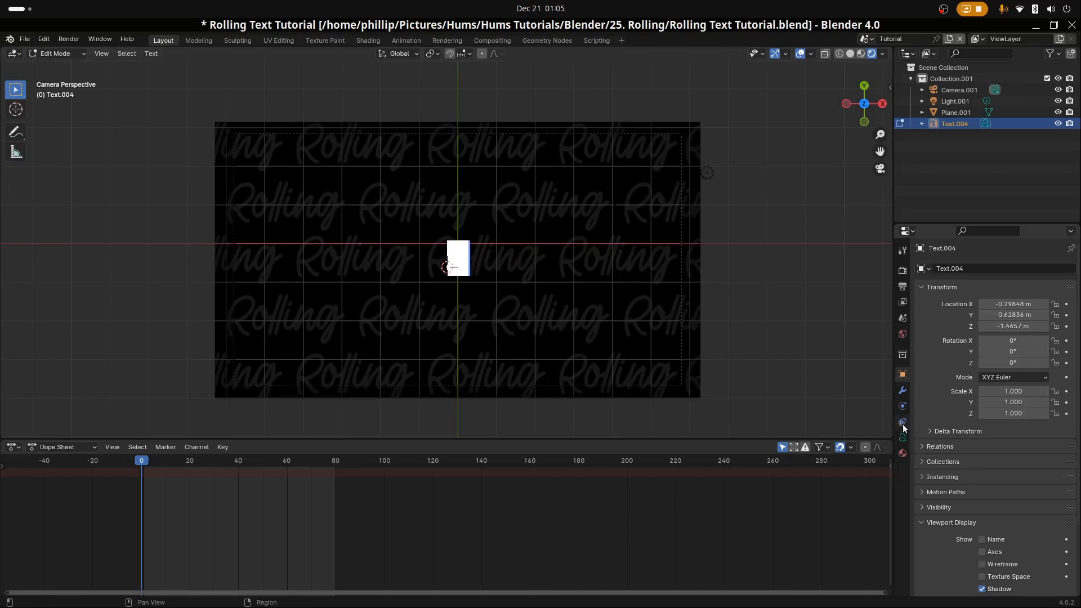
# Load Rubik Black from the recent rubik folder as the text object's regular font.
pyautogui.click(903, 437)
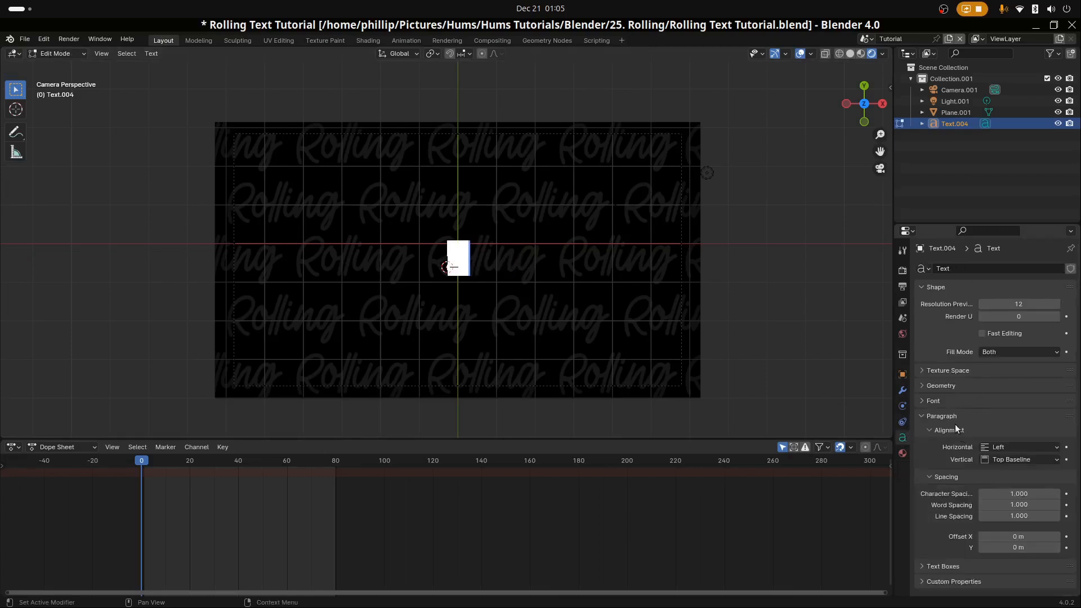
pyautogui.click(951, 399)
pyautogui.click(970, 418)
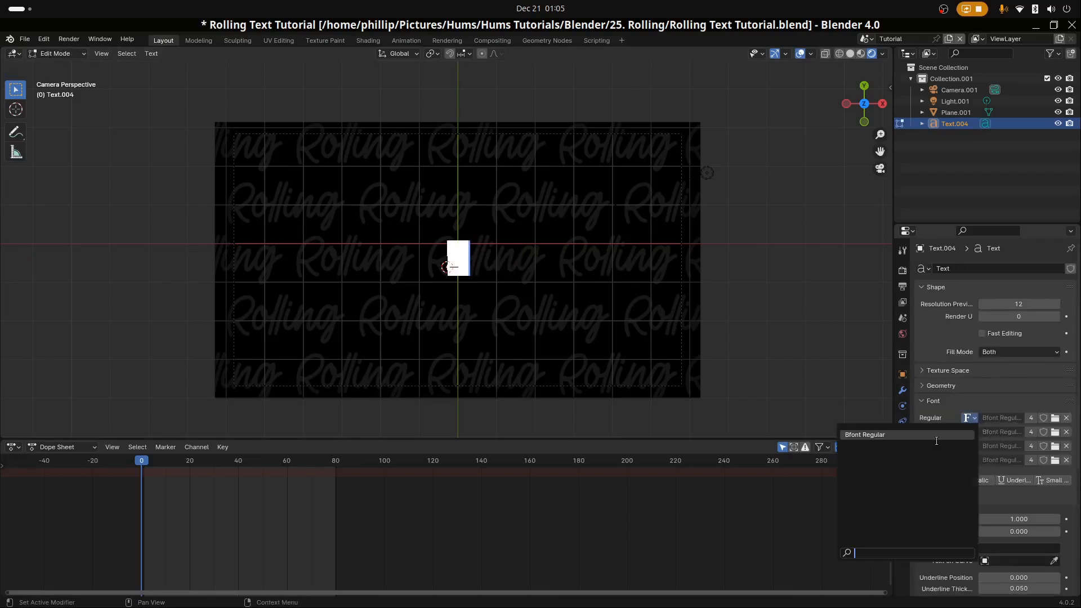
pyautogui.click(1055, 418)
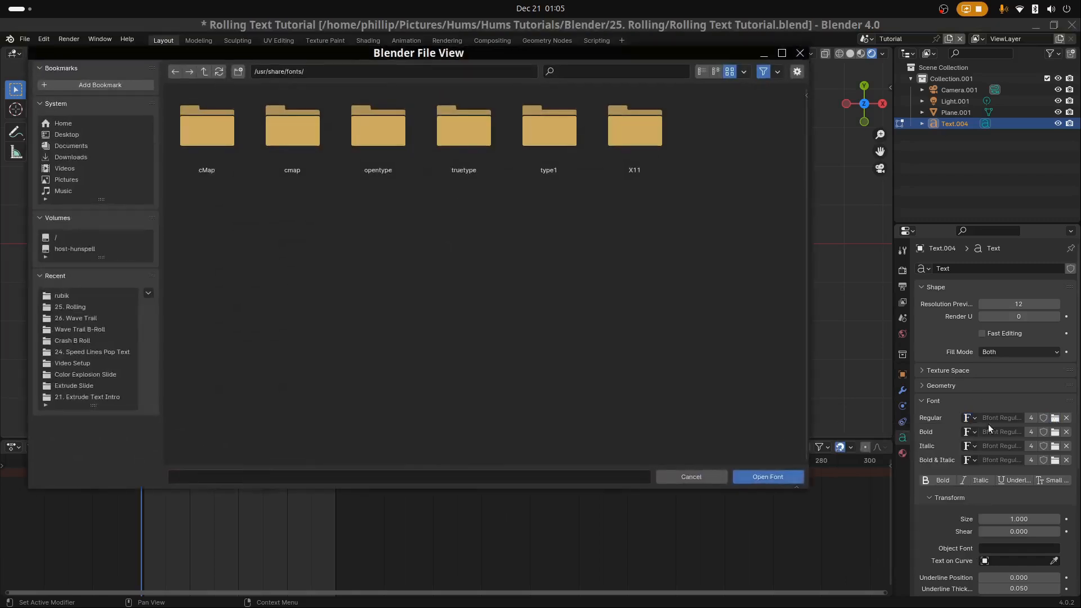
pyautogui.click(83, 295)
pyautogui.click(209, 145)
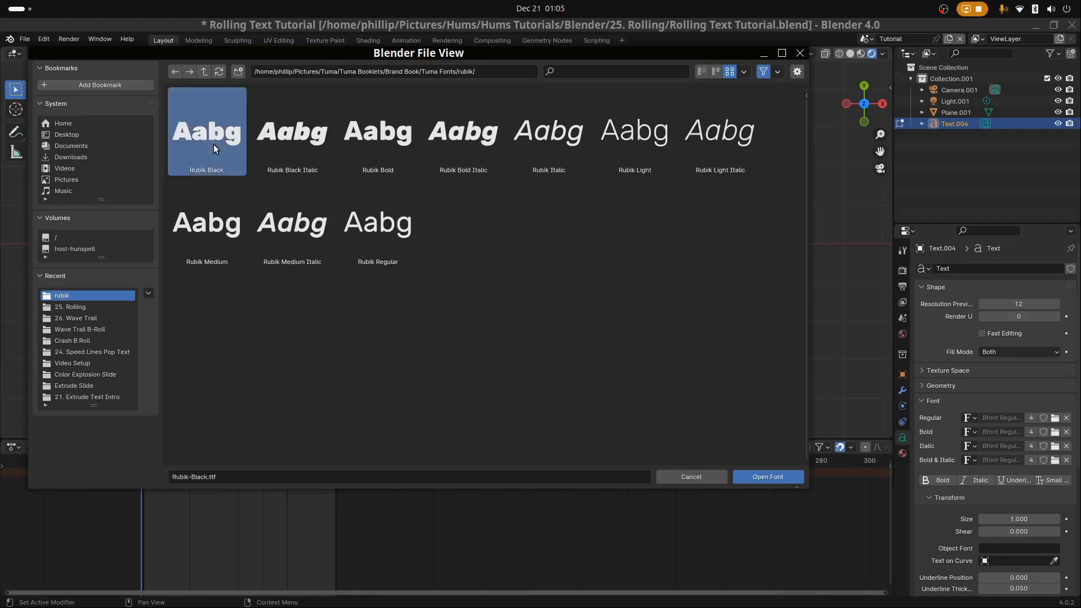
pyautogui.click(747, 474)
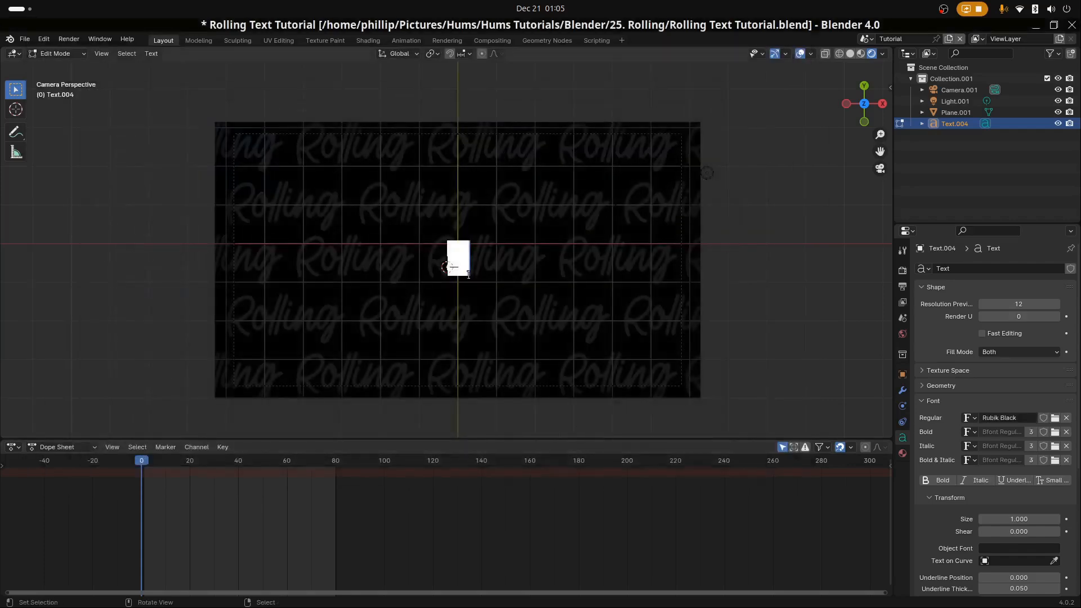
# Scale the letter R up to more than twice its size and move it left of the camera frame's centre.
pyautogui.scroll(1, 470, 280)
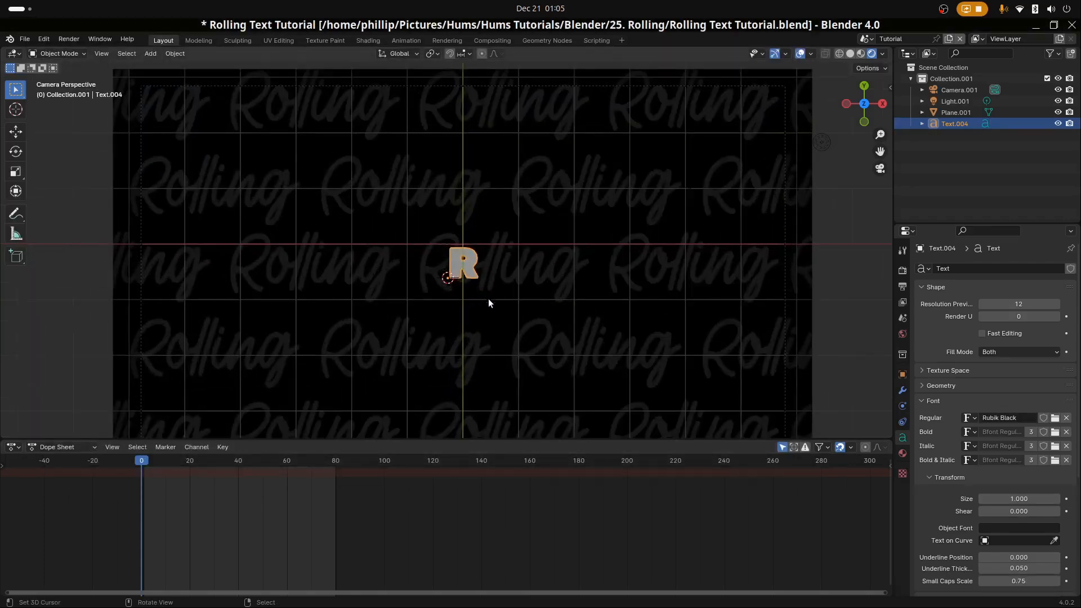
pyautogui.press('s')
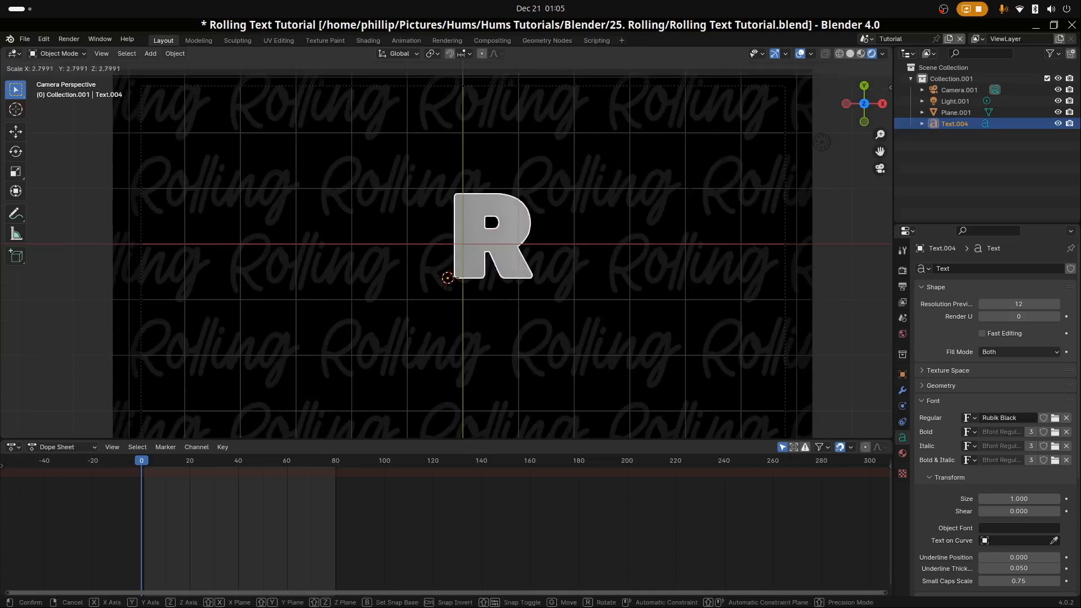
pyautogui.click(526, 309)
pyautogui.press('g')
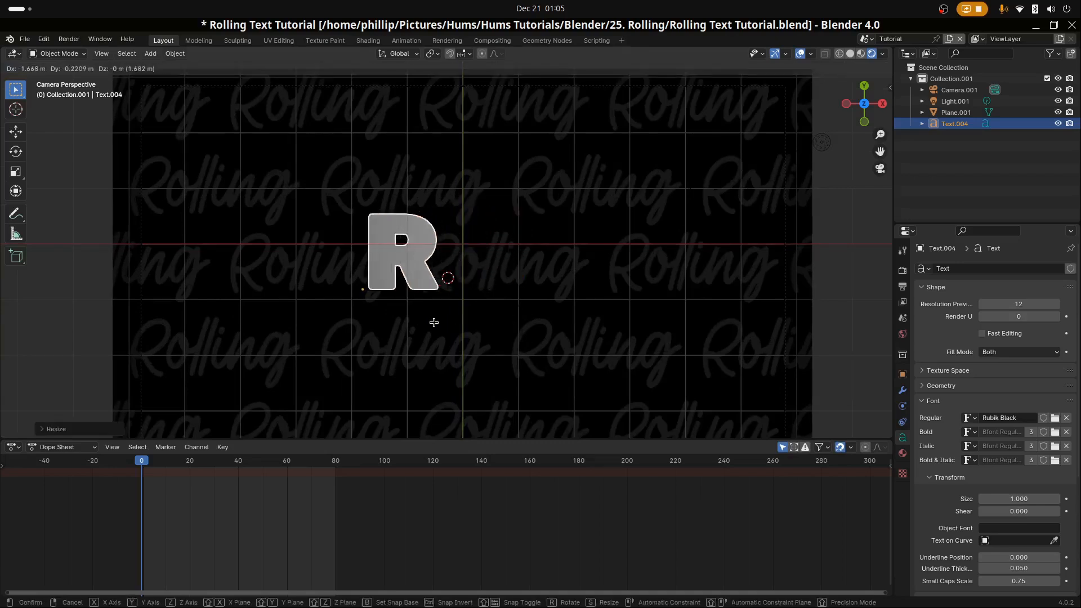
pyautogui.click(410, 322)
pyautogui.press('s')
pyautogui.click(436, 334)
pyautogui.scroll(-3, 411, 300)
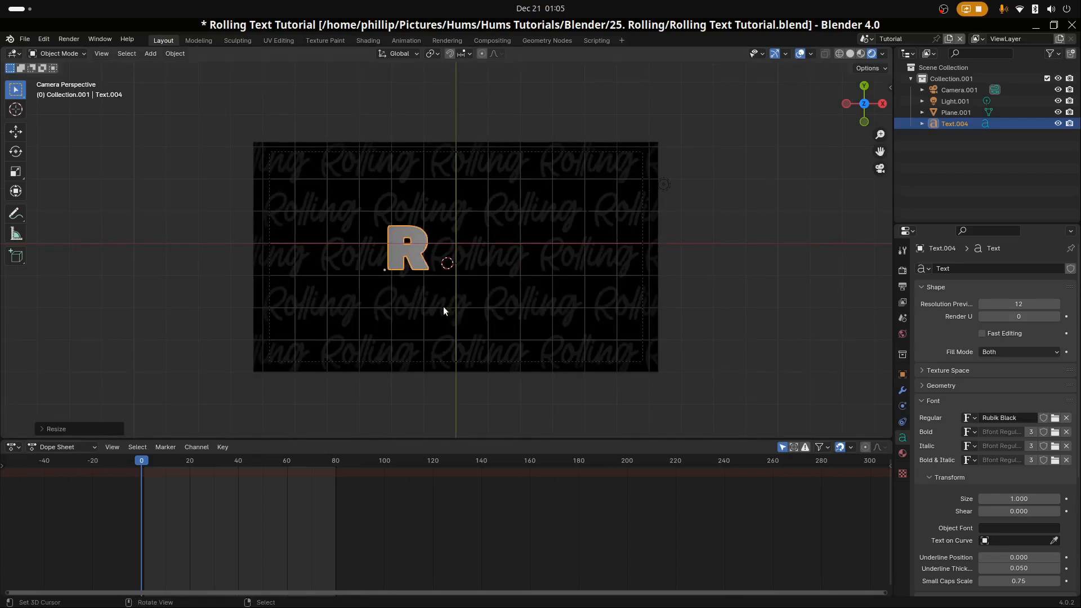
# Edit the text into a long vertical column of capital R letters, one per line, and finish editing.
pyautogui.press('Tab')
pyautogui.press('Tab')
pyautogui.press('Tab')
pyautogui.hotkey('ctrl', 'a')
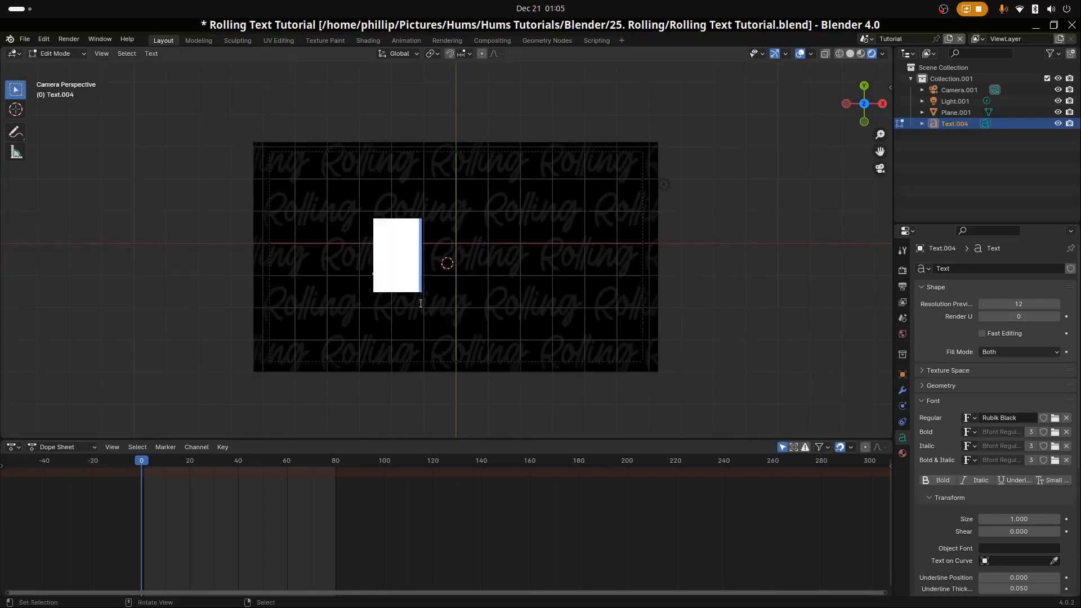
pyautogui.click(416, 260)
pyautogui.press('Return')
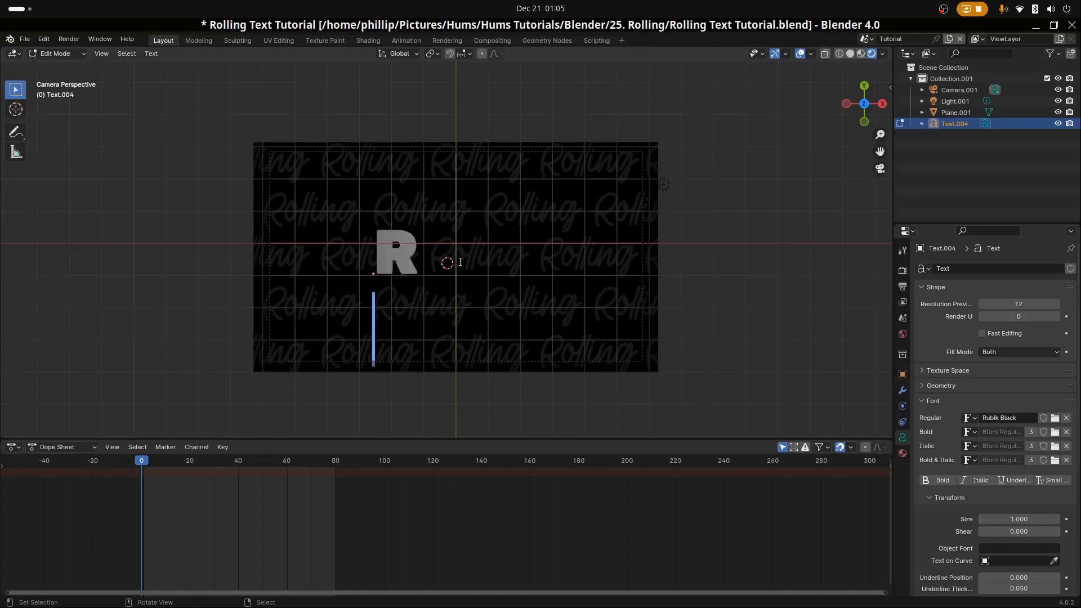
pyautogui.write('R')
pyautogui.press('Return')
pyautogui.write('R')
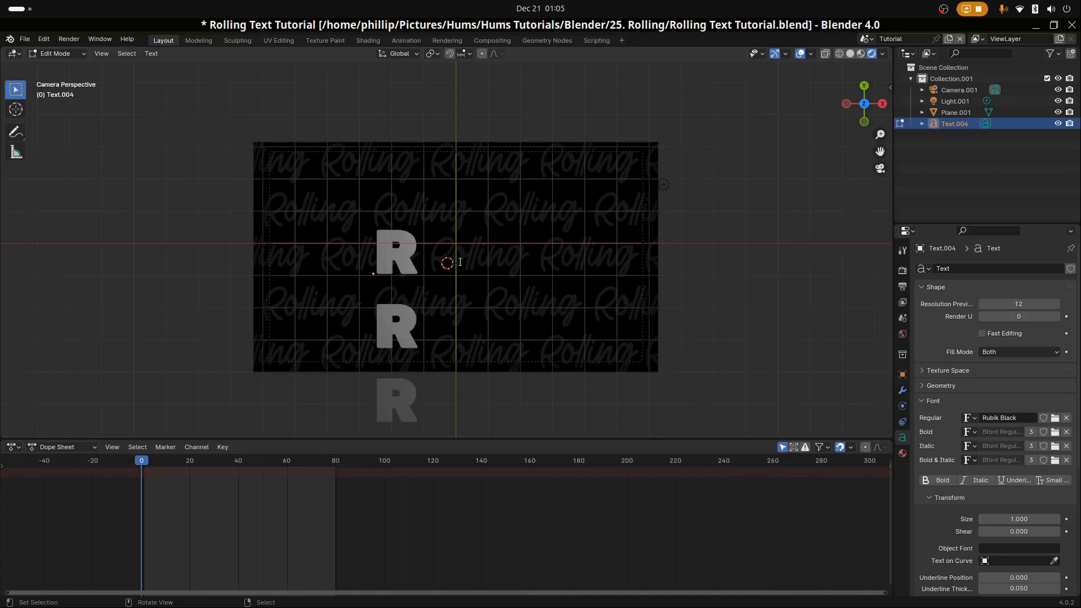
pyautogui.scroll(-5, 453, 258)
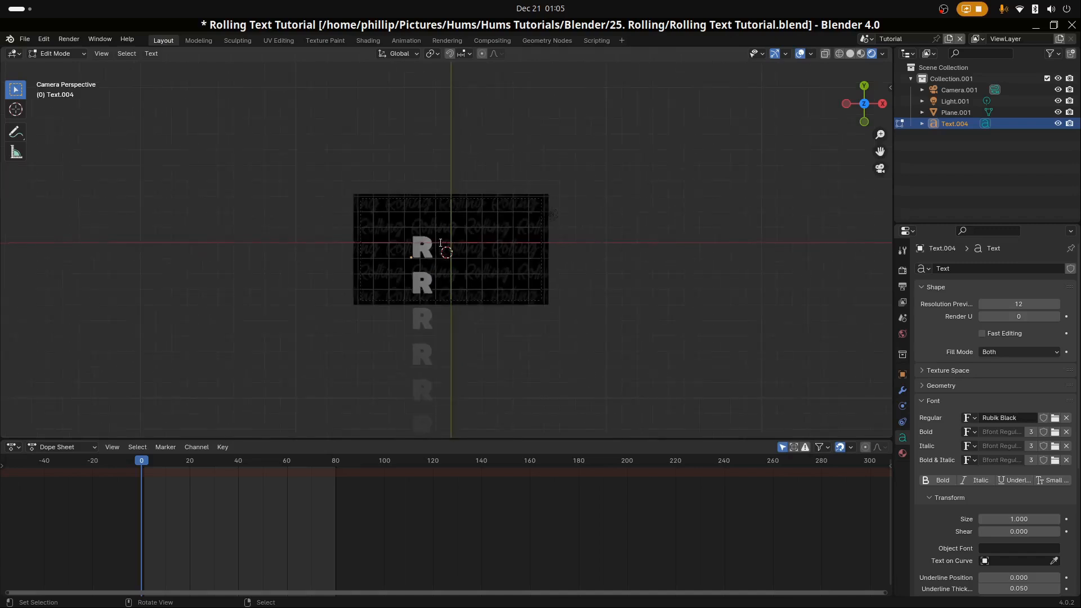
pyautogui.keyDown('shift'); pyautogui.moveTo(449, 262); pyautogui.dragTo(444, 173, button='middle'); pyautogui.keyUp('shift')
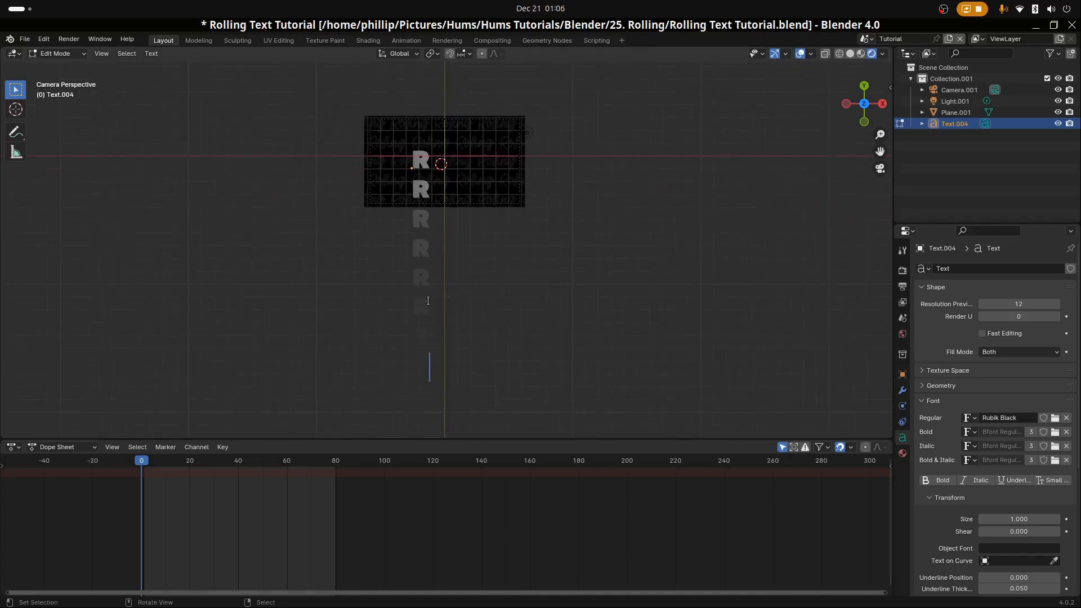
pyautogui.scroll(7, 423, 340)
pyautogui.press('Tab')
pyautogui.press('Tab')
pyautogui.scroll(-7, 473, 296)
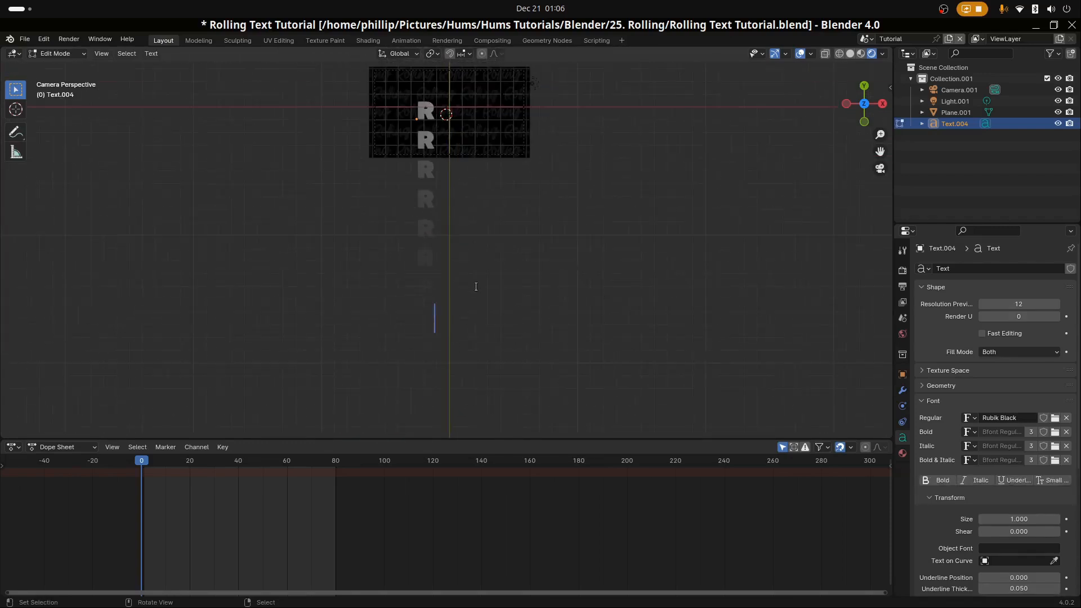
pyautogui.scroll(4, 400, 181)
pyautogui.press('Tab')
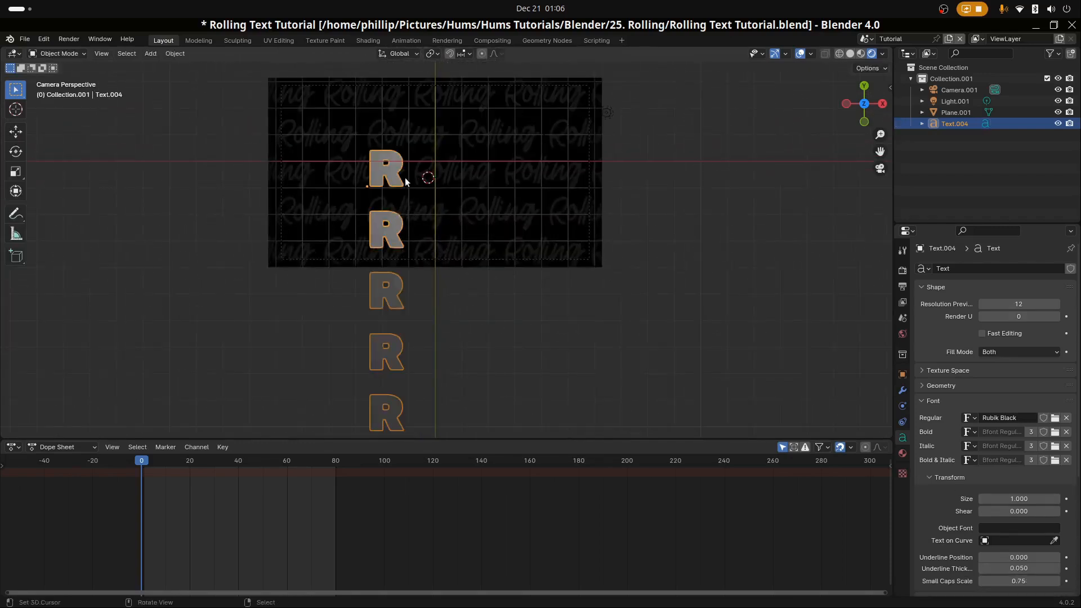
# Tighten the R column by setting the paragraph line spacing to 0.75.
pyautogui.scroll(1, 400, 181)
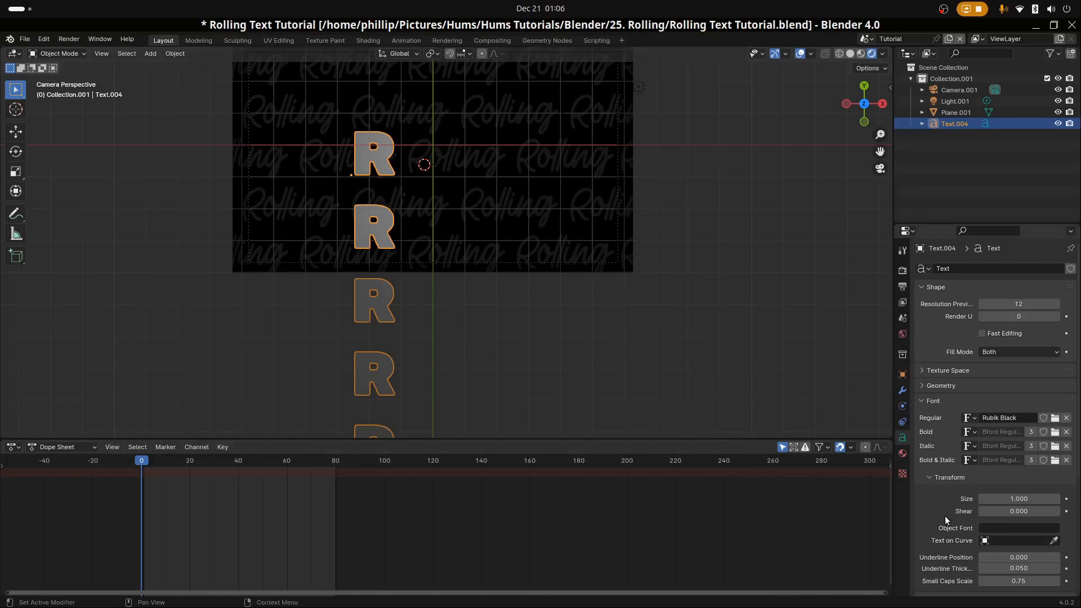
pyautogui.scroll(-8, 948, 517)
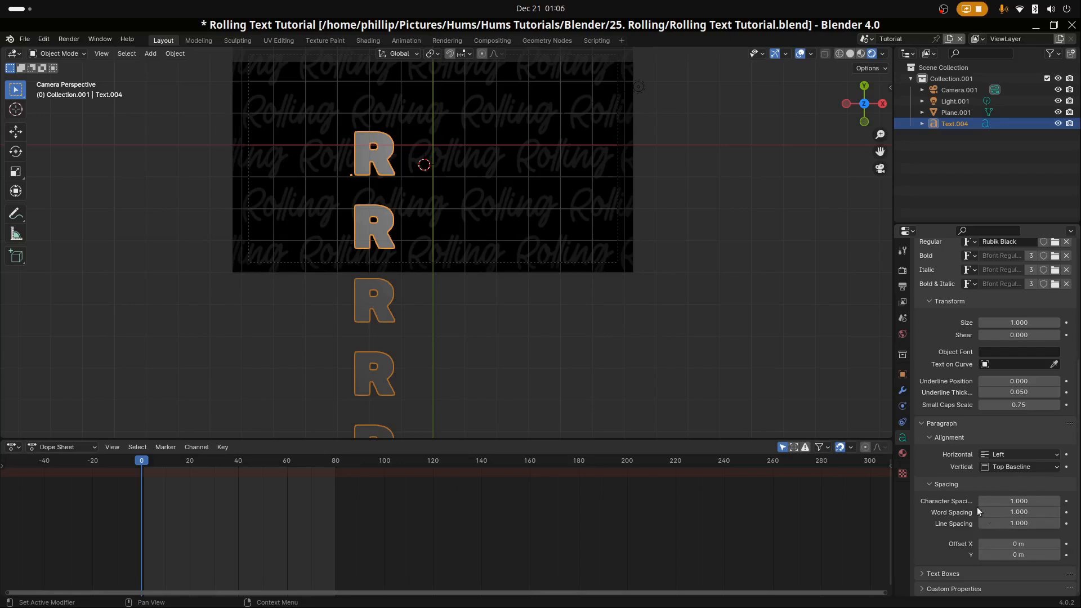
pyautogui.moveTo(1013, 524); pyautogui.dragTo(990, 523)
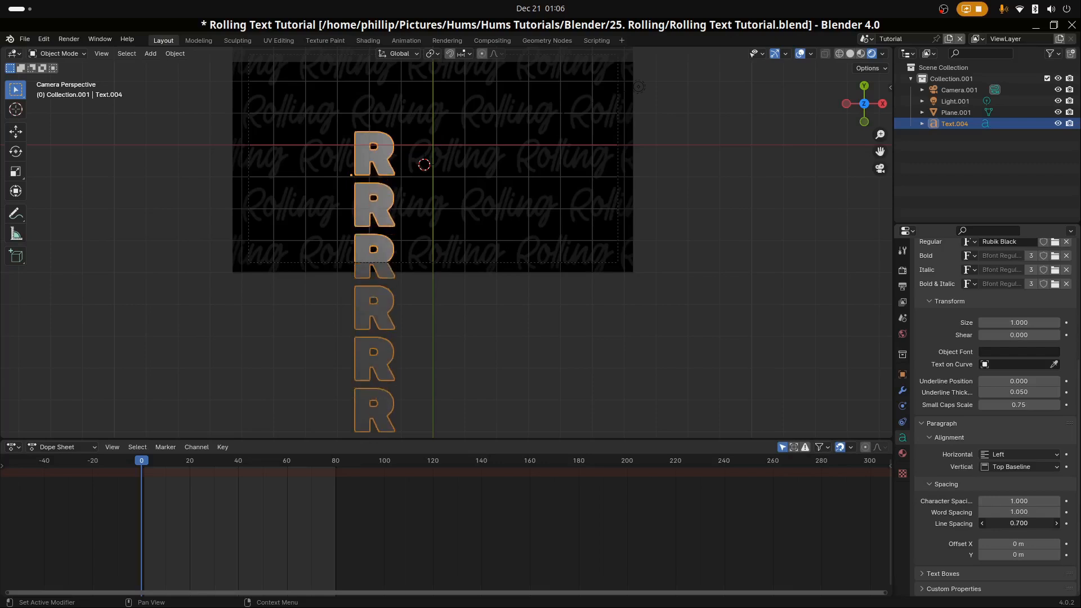
pyautogui.doubleClick(1025, 524)
pyautogui.write('5')
pyautogui.press('Return')
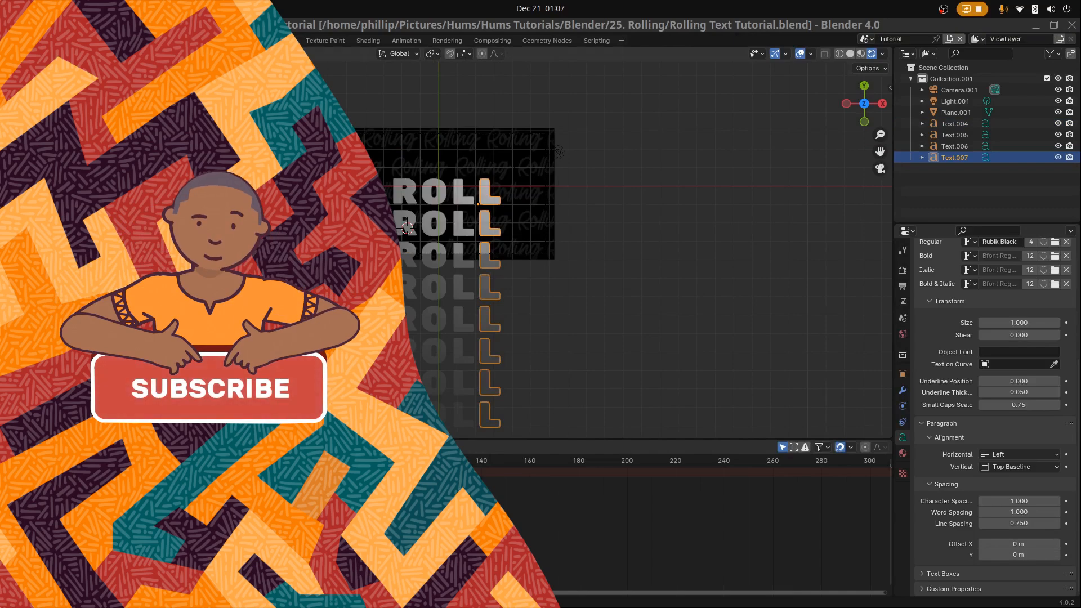
pyautogui.scroll(1, 483, 282)
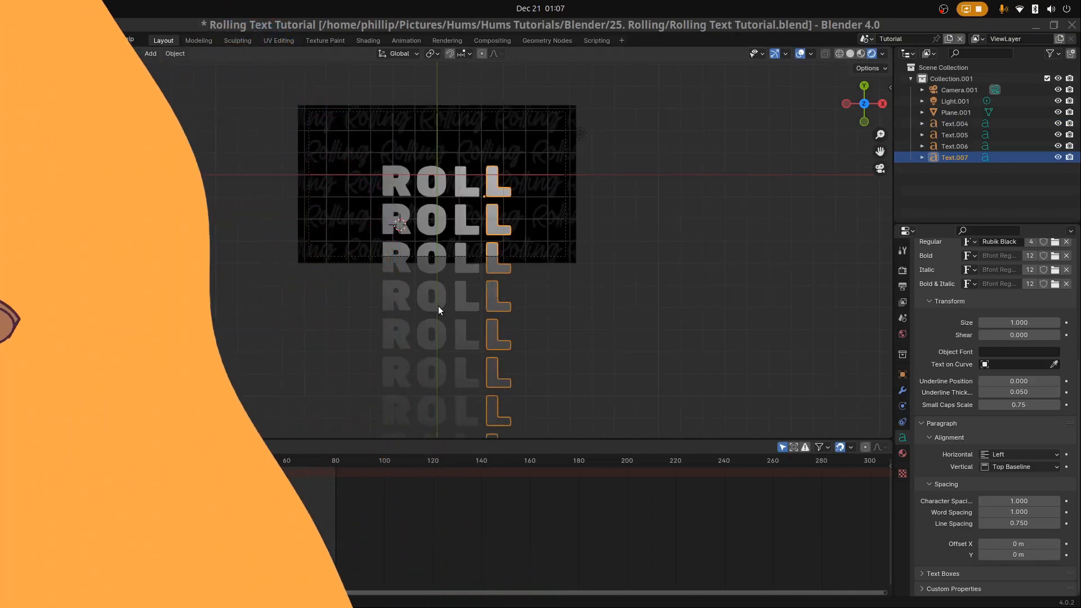
pyautogui.keyDown('shift'); pyautogui.rightClick(438, 306); pyautogui.keyUp('shift')
pyautogui.keyDown('shift'); pyautogui.rightClick(499, 309); pyautogui.keyUp('shift')
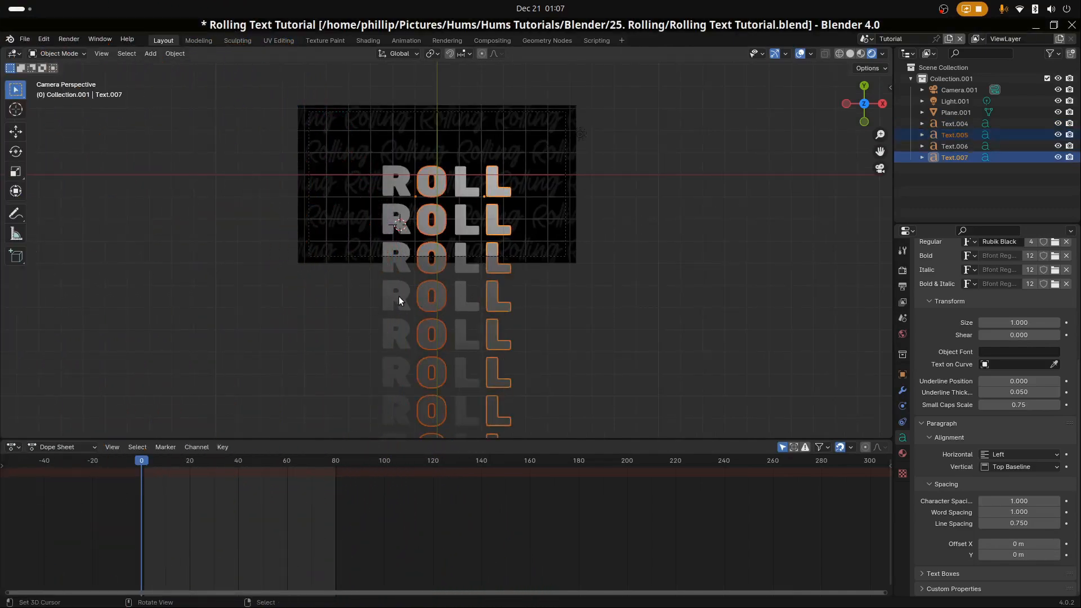
pyautogui.scroll(-1, 404, 297)
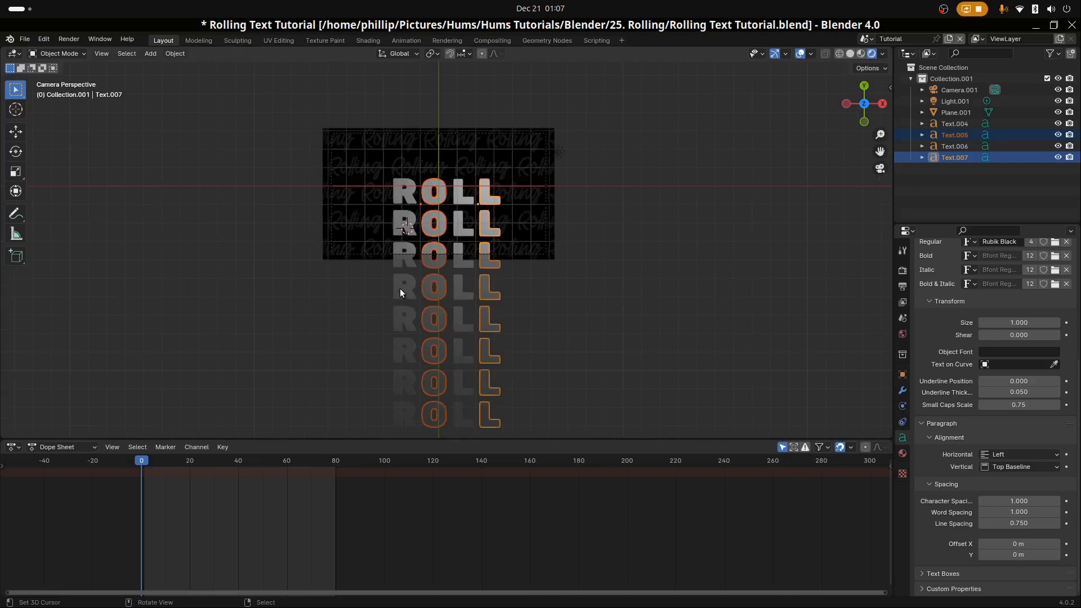
# Move the R column and the first L column up about 13 m along Y, lining up their lowest letters with the top O.
pyautogui.rightClick(400, 289)
pyautogui.keyDown('shift'); pyautogui.rightClick(461, 296); pyautogui.keyUp('shift')
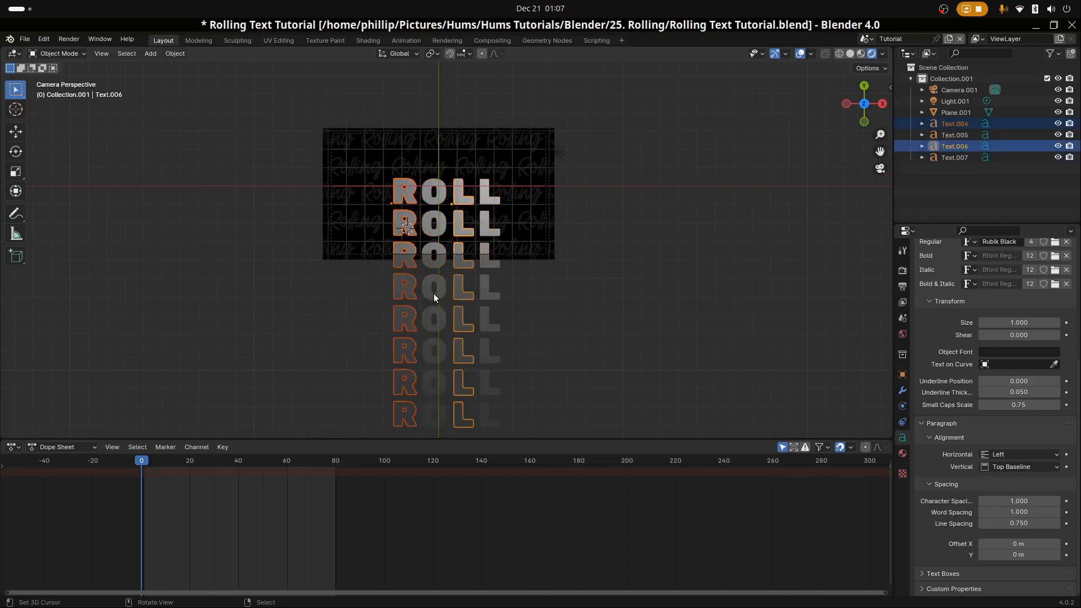
pyautogui.press('g')
pyautogui.press('y')
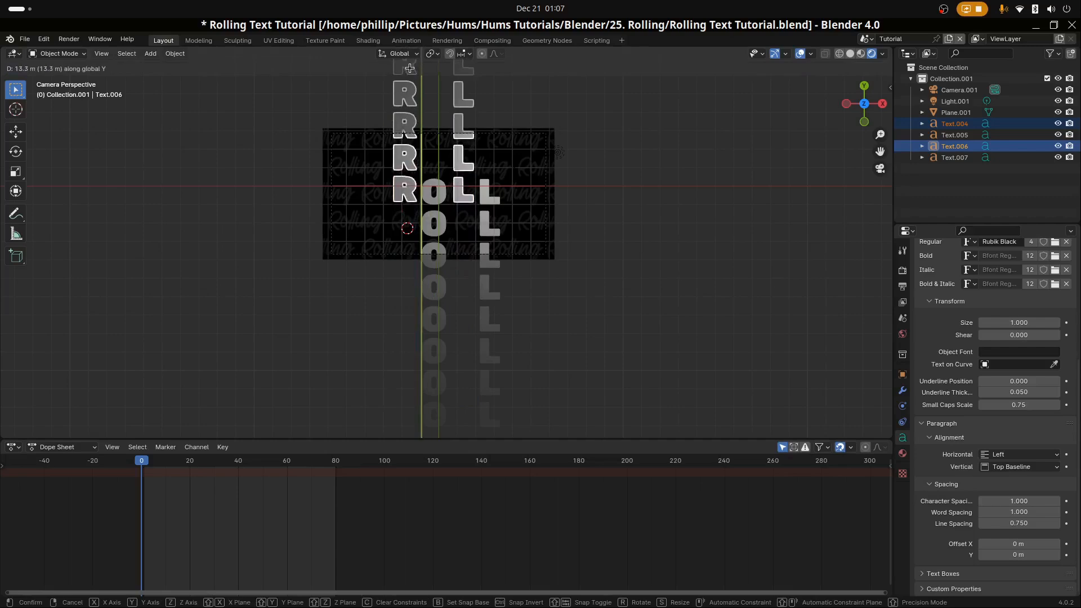
pyautogui.click(418, 97)
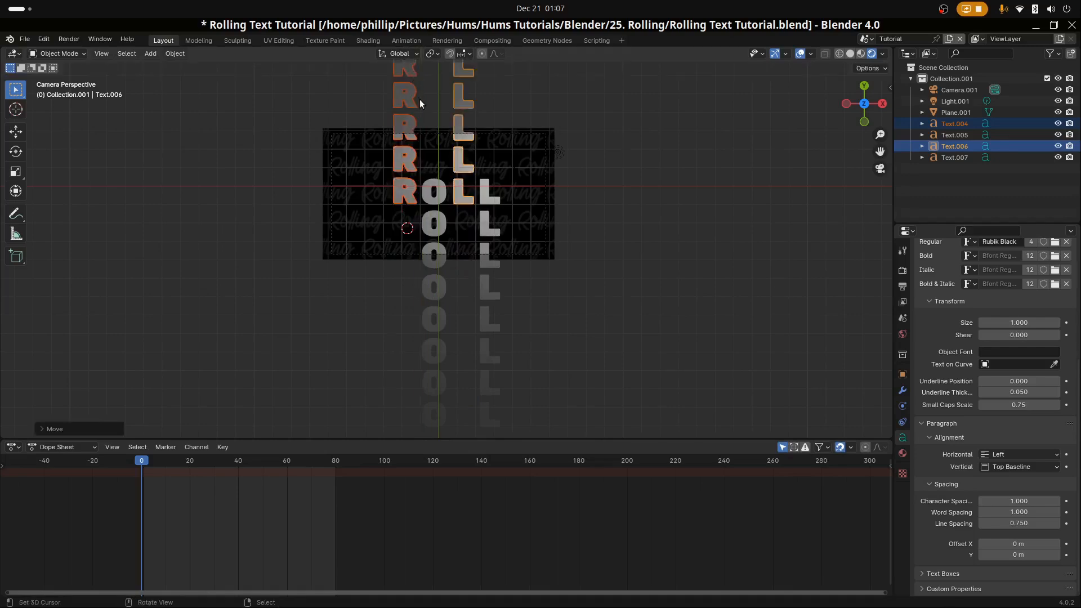
# Nudge the R and first L columns down about 0.01 m along Y, and the R column alone about 0.02 m, to align the ROLL row.
pyautogui.scroll(10, 417, 102)
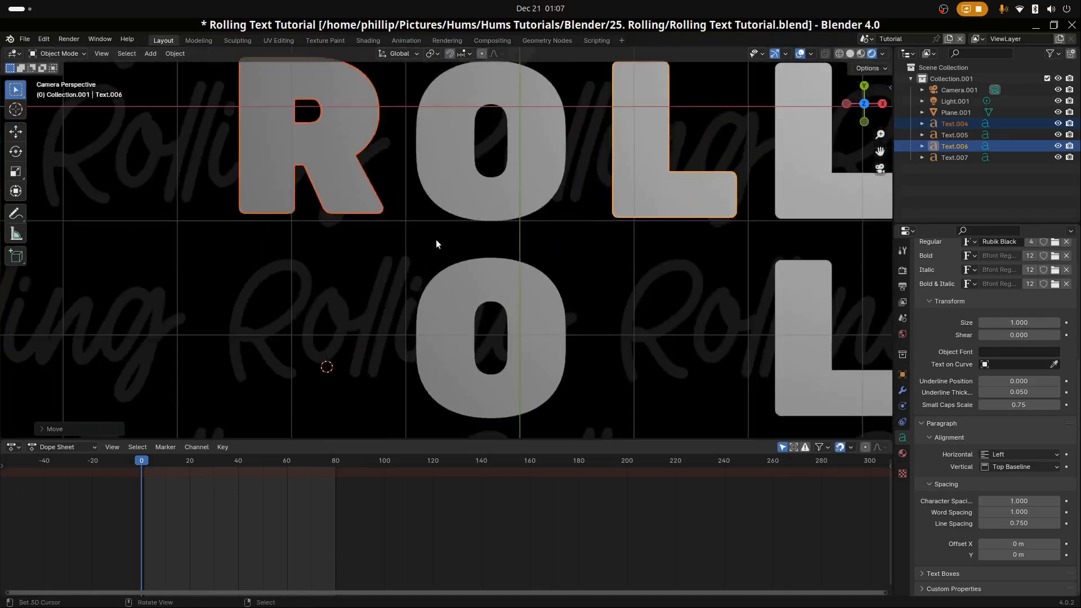
pyautogui.press('g')
pyautogui.press('y')
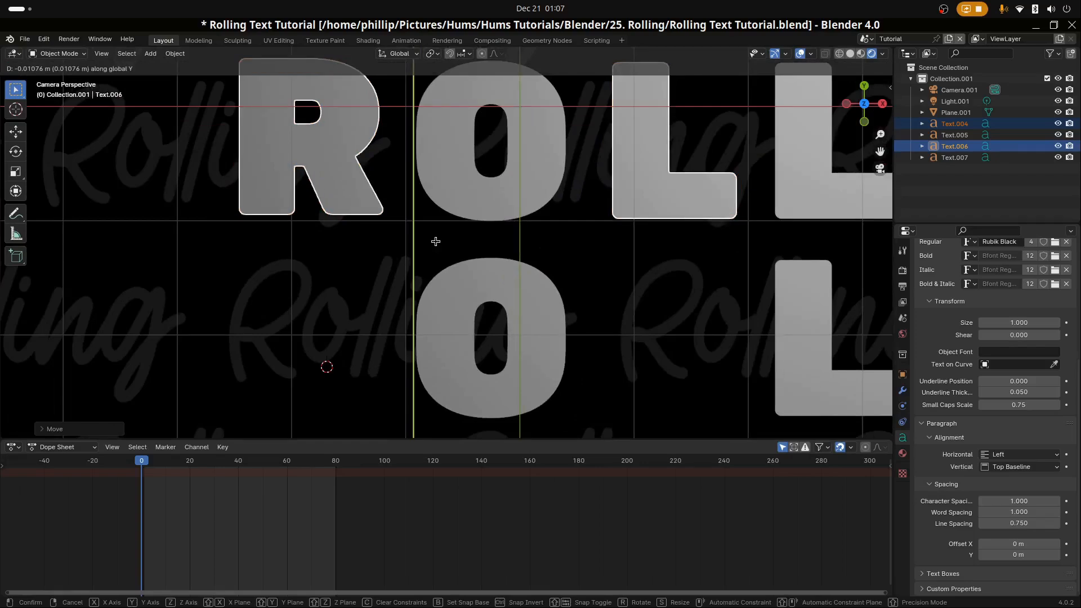
pyautogui.click(436, 242)
pyautogui.scroll(-5, 435, 242)
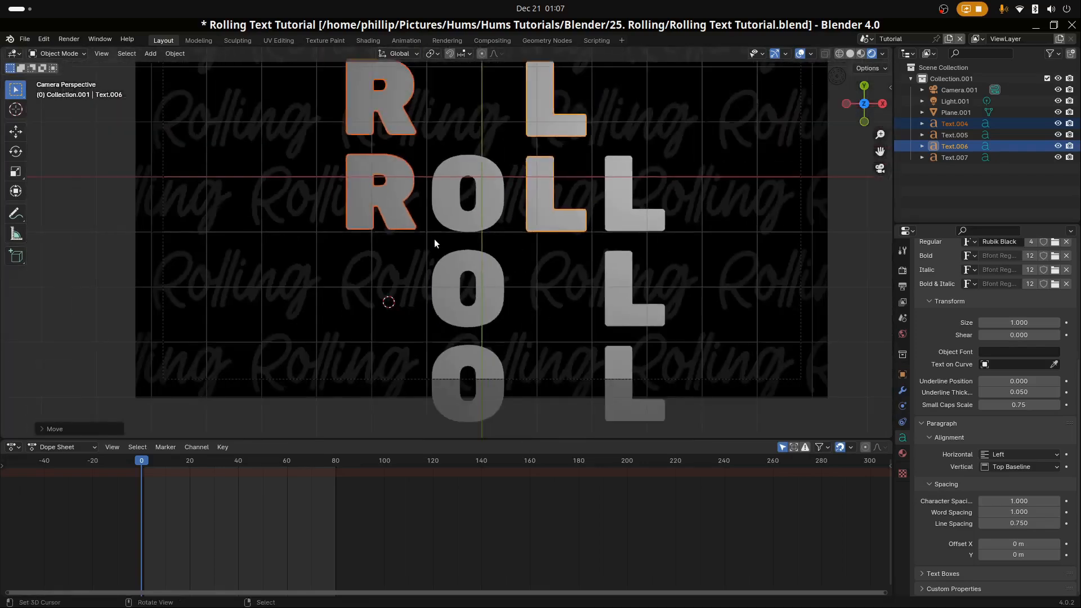
pyautogui.click(378, 208)
pyautogui.press('g')
pyautogui.press('y')
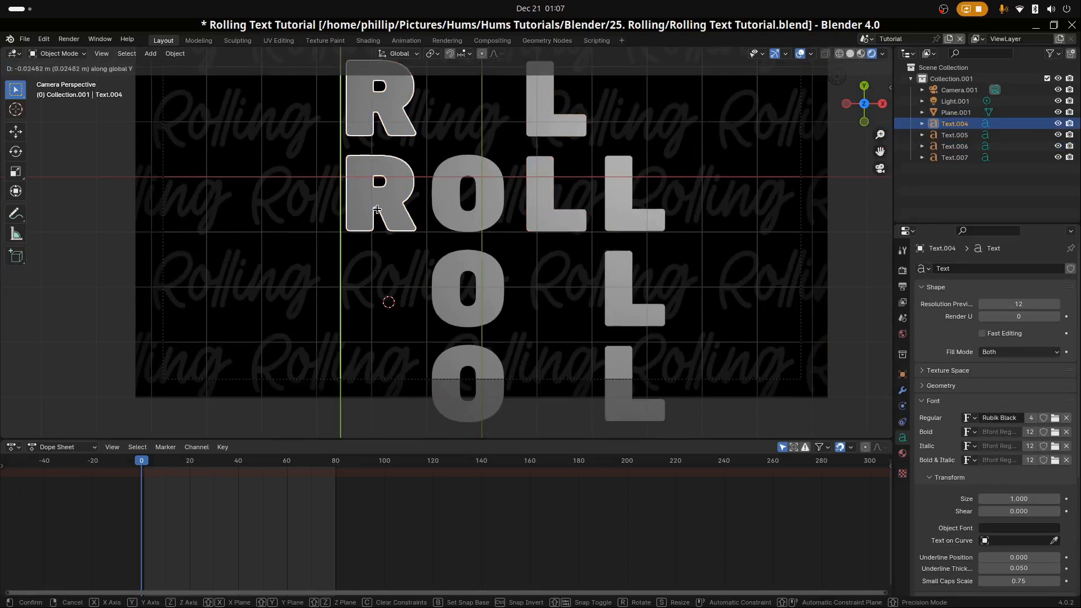
pyautogui.click(378, 209)
# Select all four letter columns of ROLL and convert them from text to mesh.
pyautogui.keyDown('shift'); pyautogui.click(460, 215); pyautogui.keyUp('shift')
pyautogui.keyDown('shift'); pyautogui.click(569, 226); pyautogui.keyUp('shift')
pyautogui.keyDown('shift'); pyautogui.click(611, 226); pyautogui.keyUp('shift')
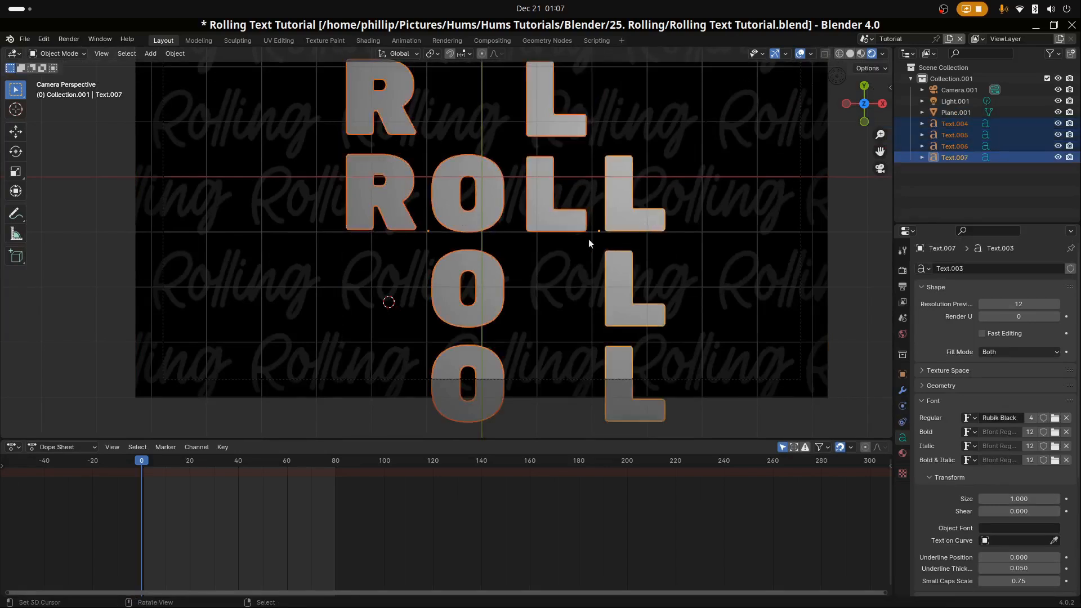
pyautogui.press('F3')
pyautogui.write('convert')
pyautogui.press('Return')
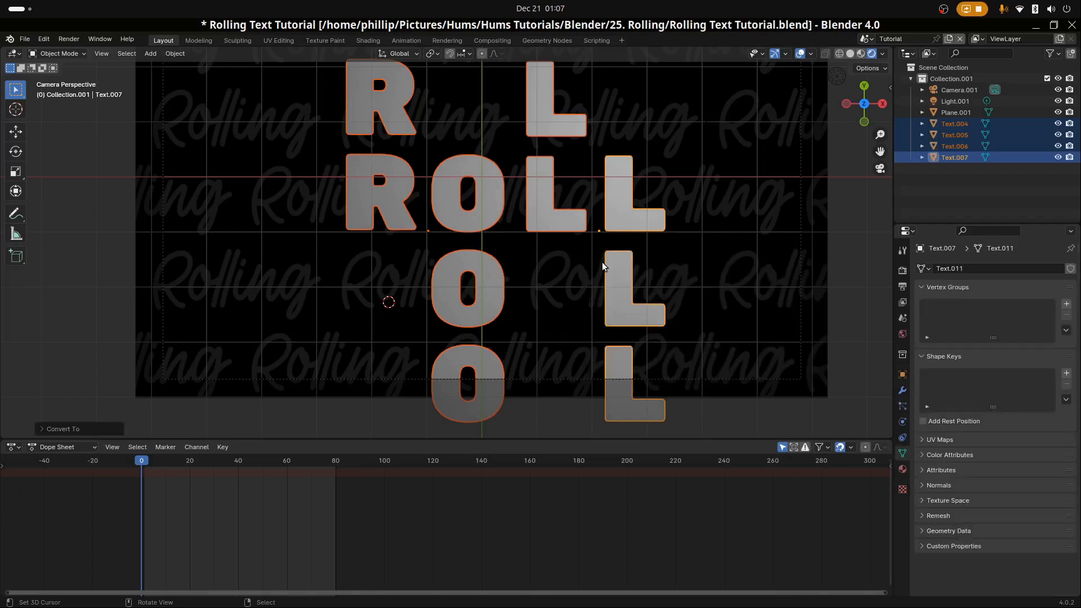
# Clean up all four letter meshes by applying Limited Dissolve to their entire geometry.
pyautogui.press('Tab')
pyautogui.scroll(-2, 603, 262)
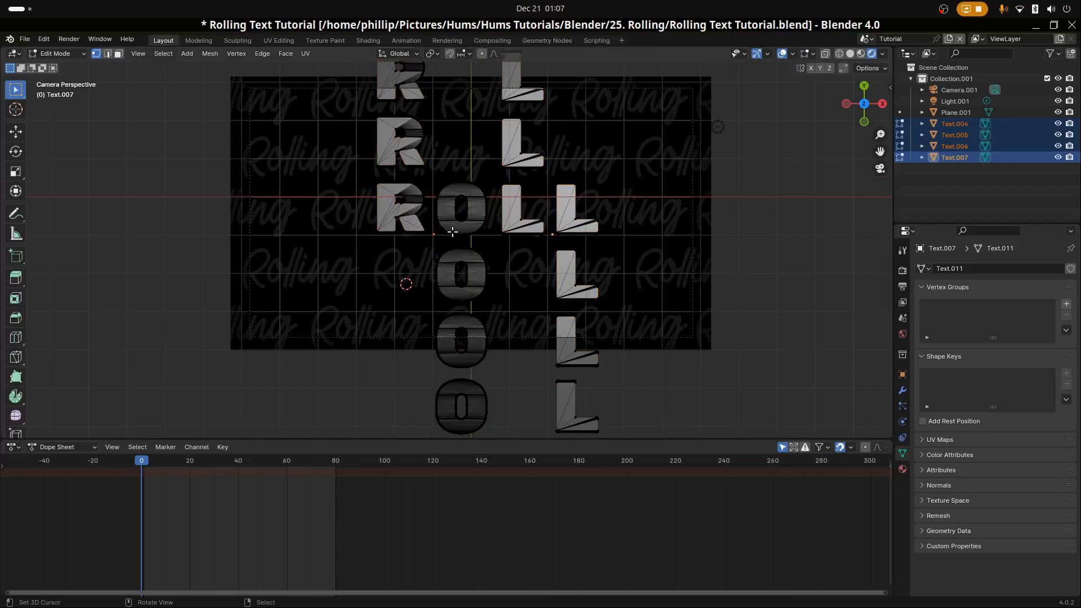
pyautogui.press('a')
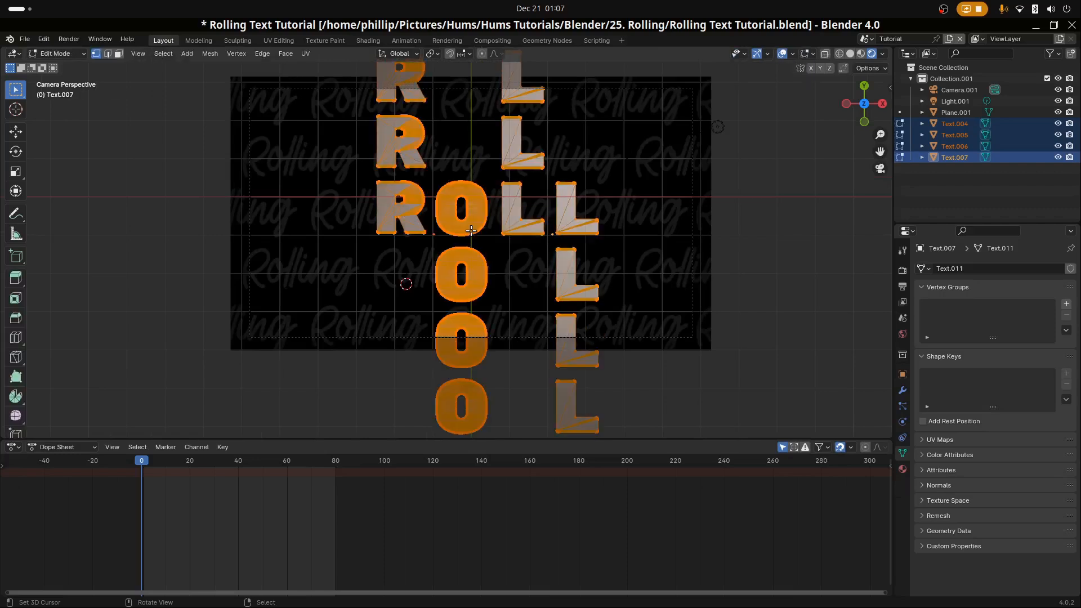
pyautogui.press('x')
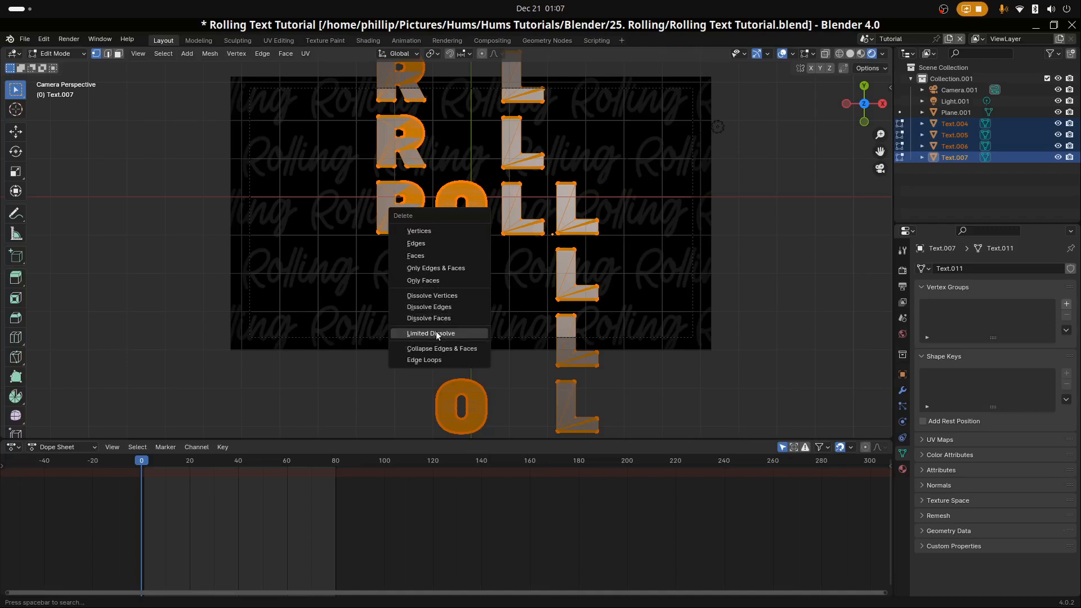
pyautogui.click(454, 333)
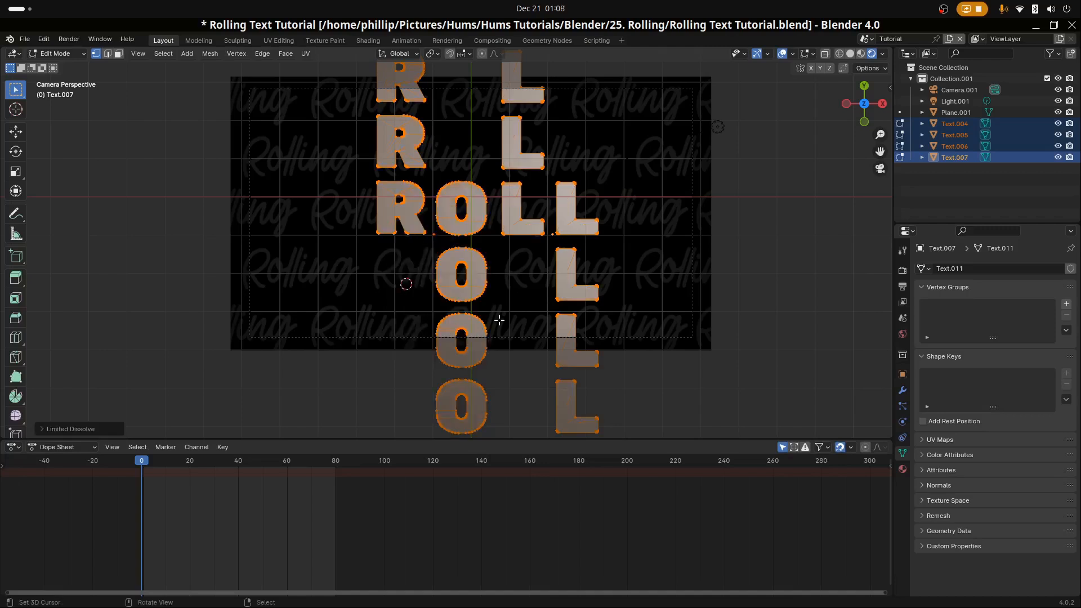
# Move both L columns together slightly in the negative X direction, closing the gap to the O column.
pyautogui.press('Tab')
pyautogui.click(525, 229)
pyautogui.keyDown('shift'); pyautogui.click(580, 234); pyautogui.keyUp('shift')
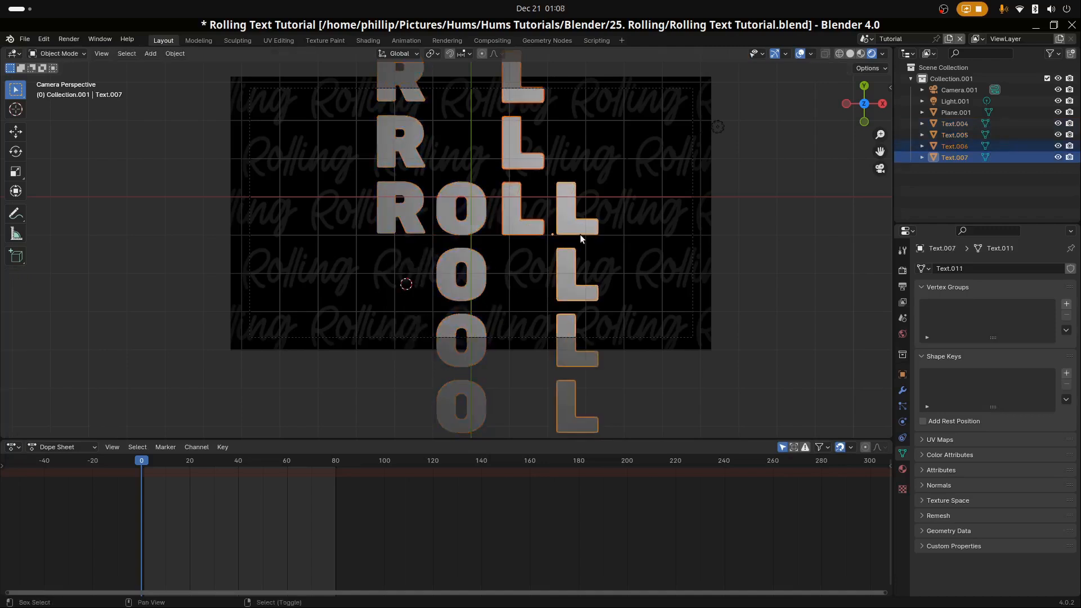
pyautogui.press('g')
pyautogui.press('x')
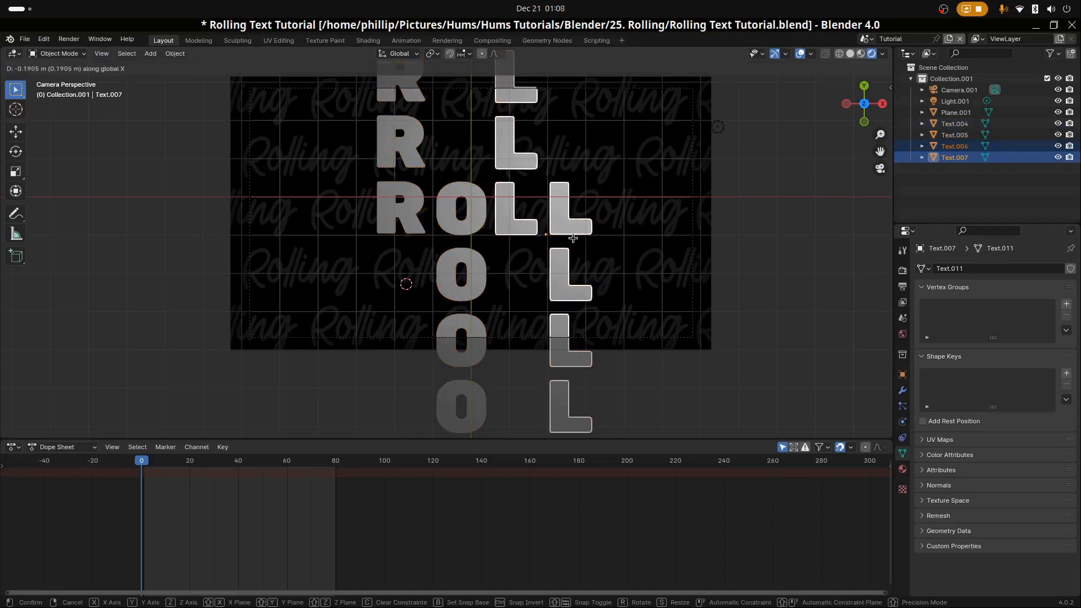
pyautogui.click(574, 239)
# Move the R column about 0.15 m along X, closer to the O column.
pyautogui.click(408, 228)
pyautogui.press('h')
pyautogui.press('x')
pyautogui.hotkey('alt', 'h')
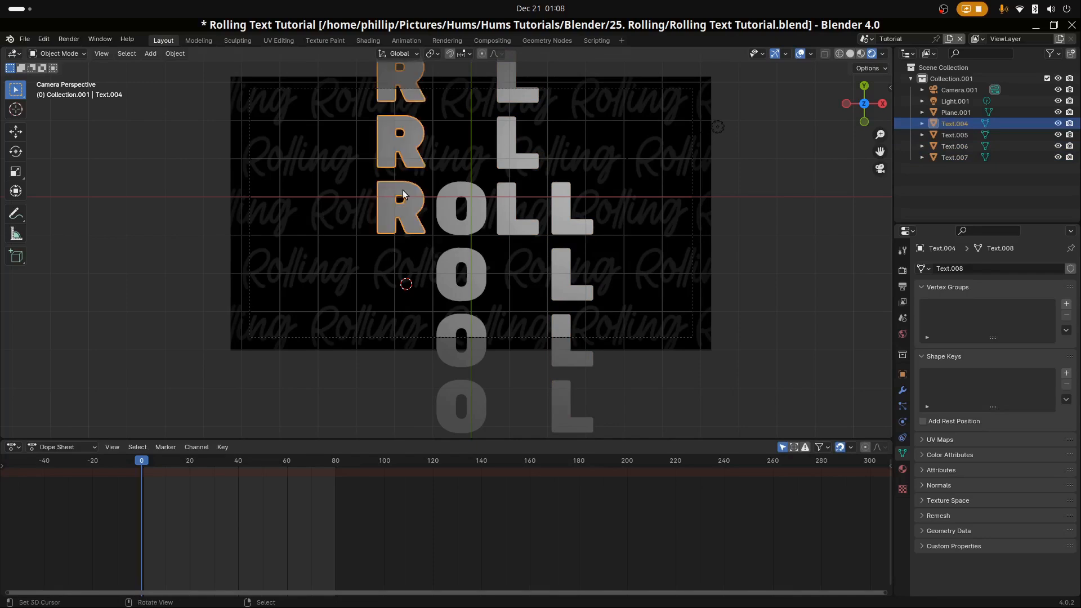
pyautogui.press('h')
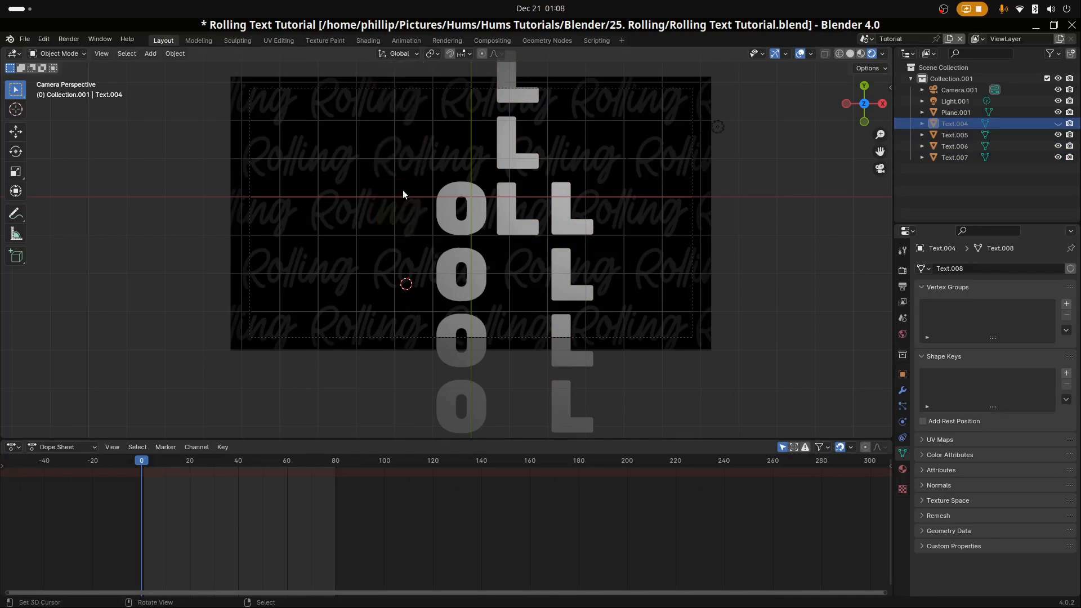
pyautogui.hotkey('alt', 'h')
pyautogui.press('g')
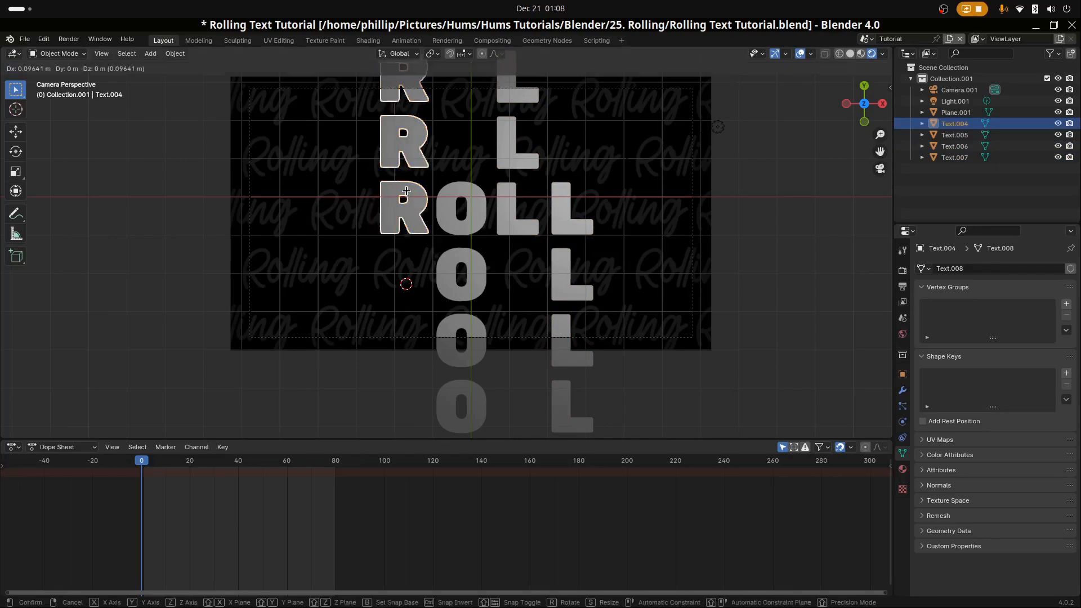
pyautogui.press('x')
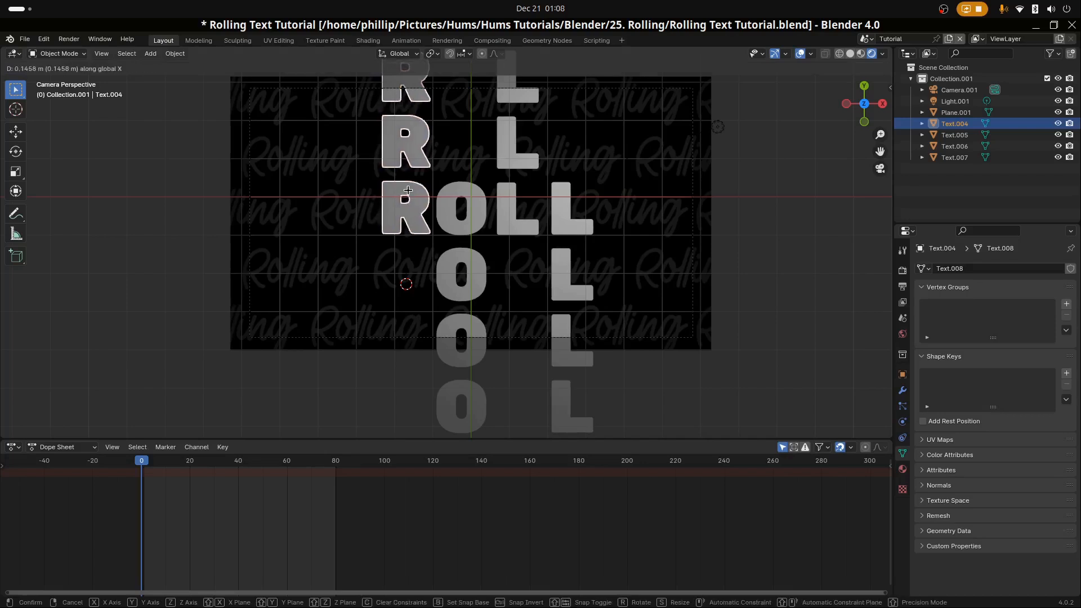
pyautogui.click(407, 190)
# Nudge the last L column about 0.02 m in the negative X direction to even out the letter spacing.
pyautogui.scroll(-2, 465, 233)
pyautogui.click(534, 222)
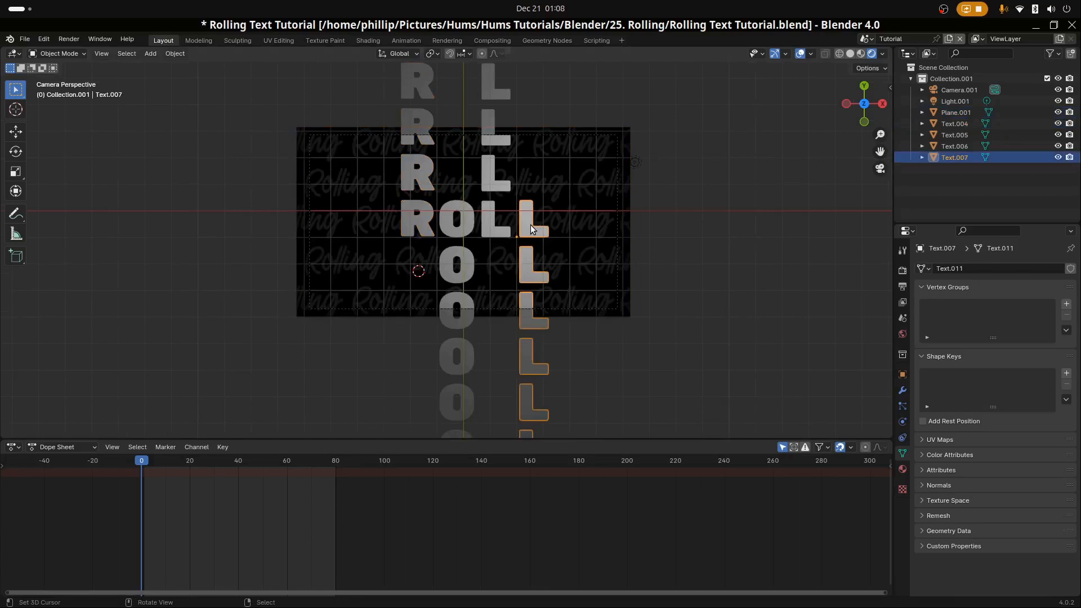
pyautogui.press('g')
pyautogui.press('x')
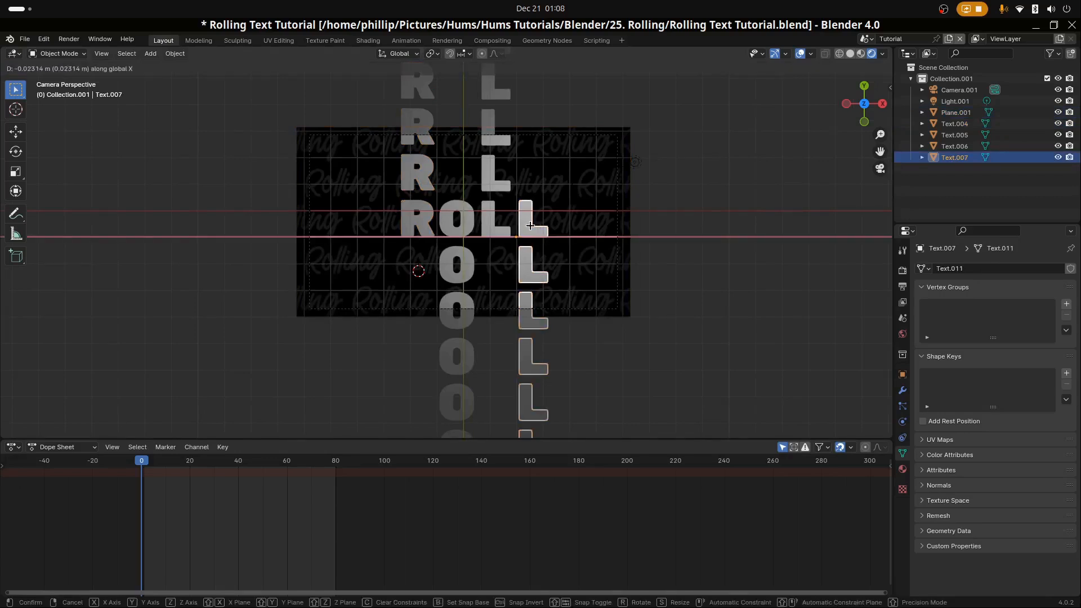
pyautogui.click(530, 228)
pyautogui.scroll(2, 448, 220)
pyautogui.scroll(-2, 449, 220)
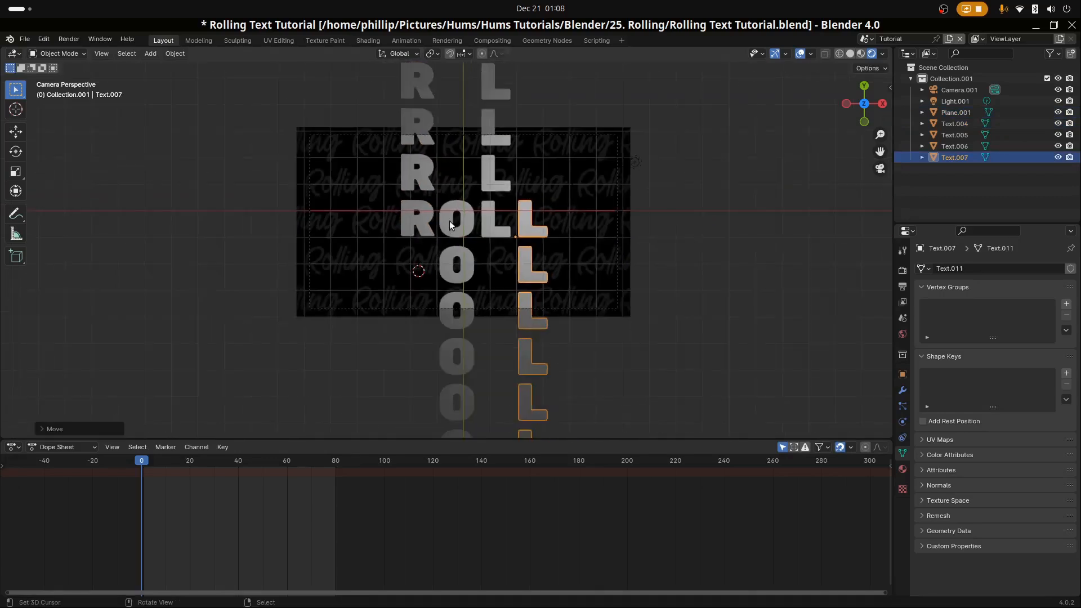
# Keyframe the location of the R and first L columns at frame 0.
pyautogui.rightClick(424, 216)
pyautogui.keyDown('shift'); pyautogui.moveTo(471, 221); pyautogui.dragTo(420, 284, button='middle'); pyautogui.keyUp('shift')
pyautogui.scroll(1, 420, 284)
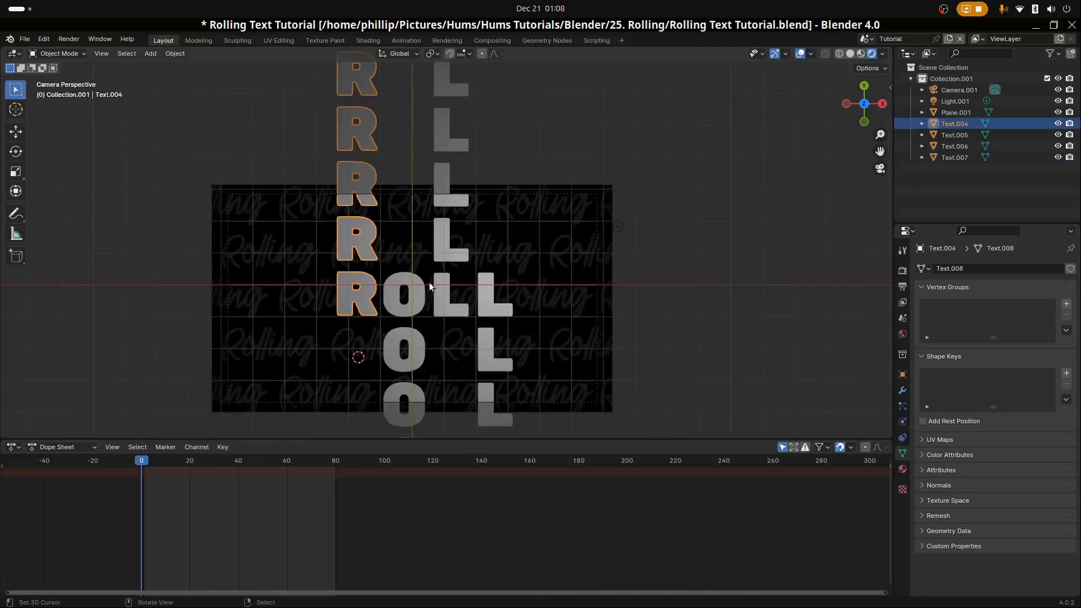
pyautogui.click(903, 374)
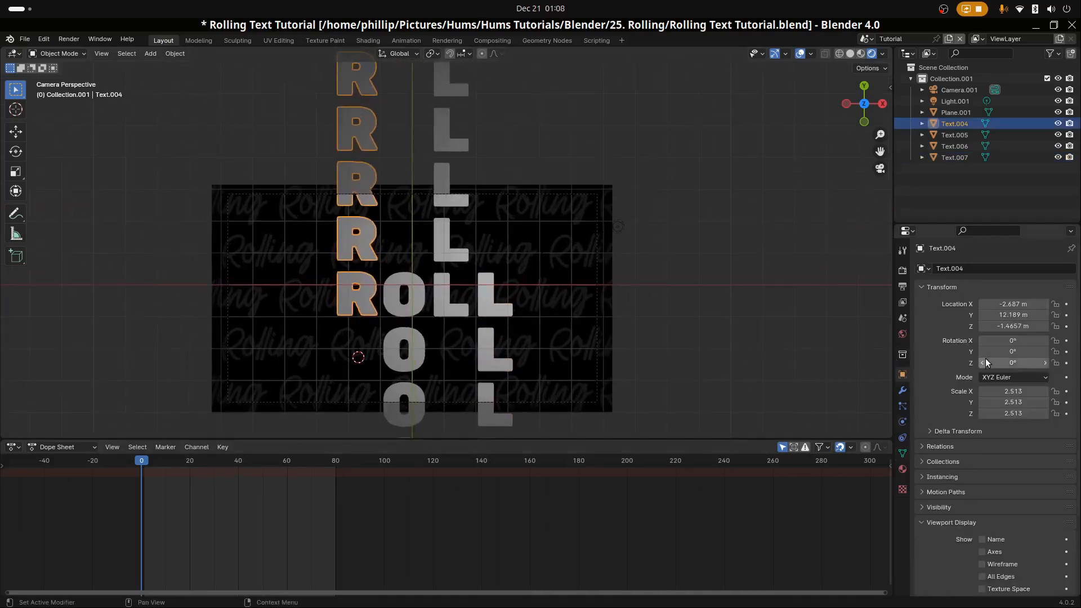
pyautogui.keyDown('shift'); pyautogui.click(436, 311); pyautogui.keyUp('shift')
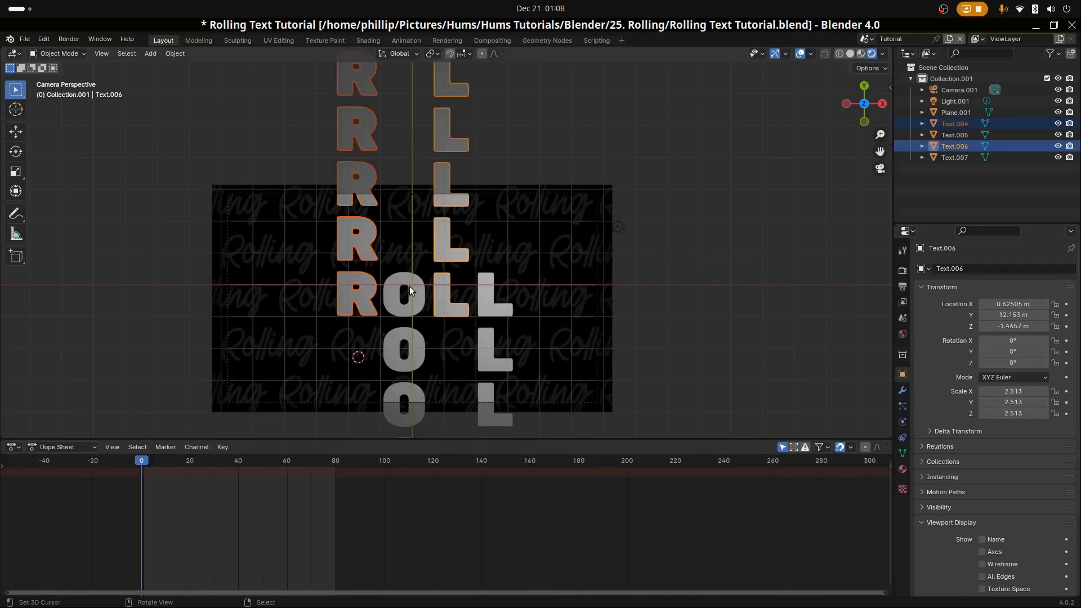
pyautogui.press('i')
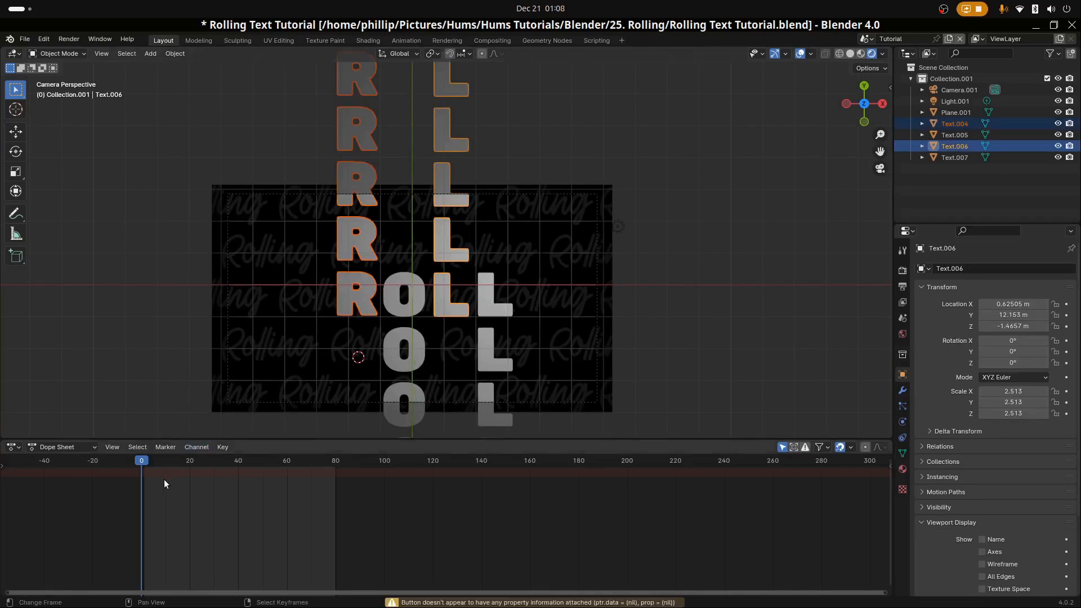
pyautogui.press('i')
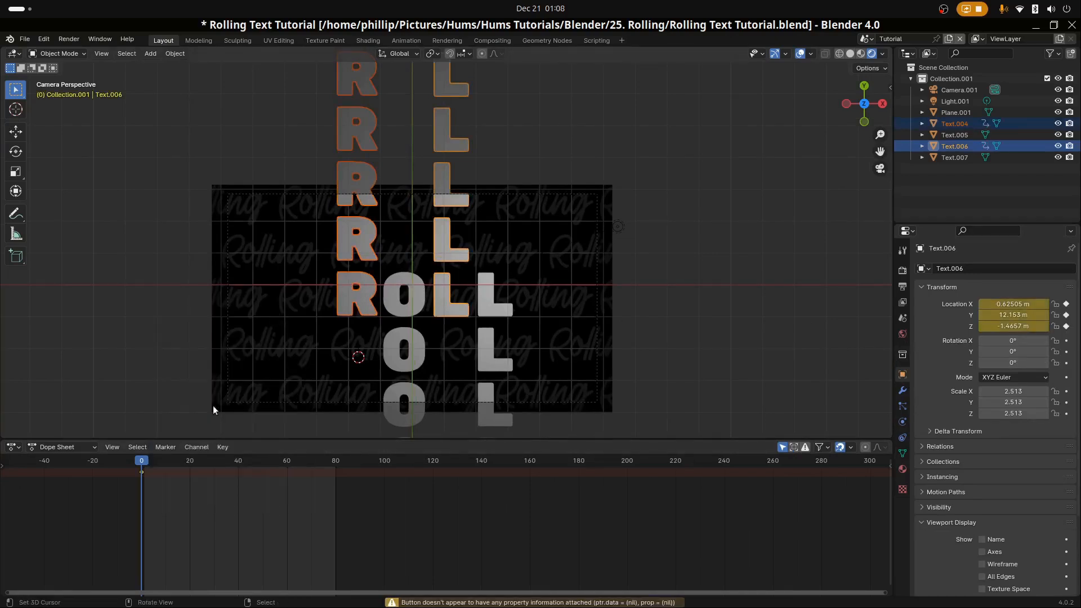
# At frame 40, move the R and first L columns down about 13.2 m along Y and keyframe their location.
pyautogui.moveTo(155, 461); pyautogui.dragTo(241, 471)
pyautogui.click(239, 477)
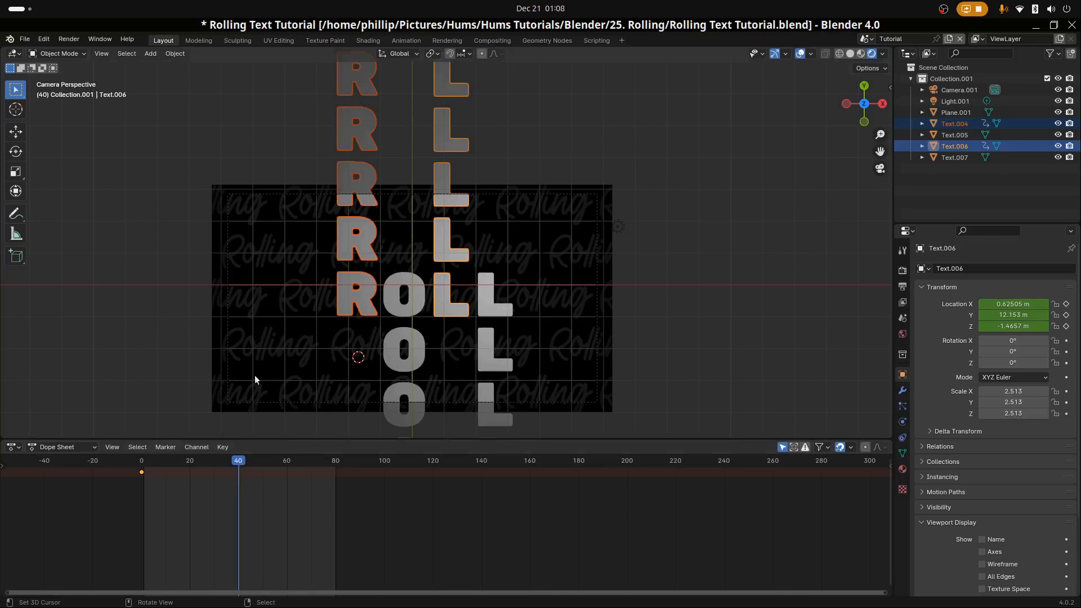
pyautogui.moveTo(238, 467); pyautogui.dragTo(239, 470)
pyautogui.press('g')
pyautogui.press('y')
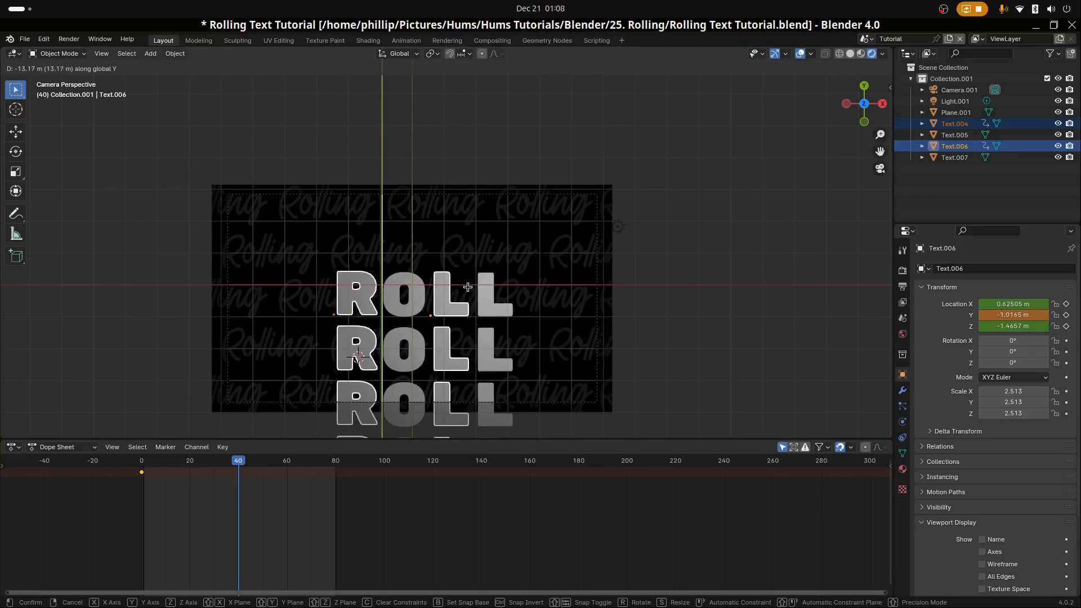
pyautogui.click(467, 288)
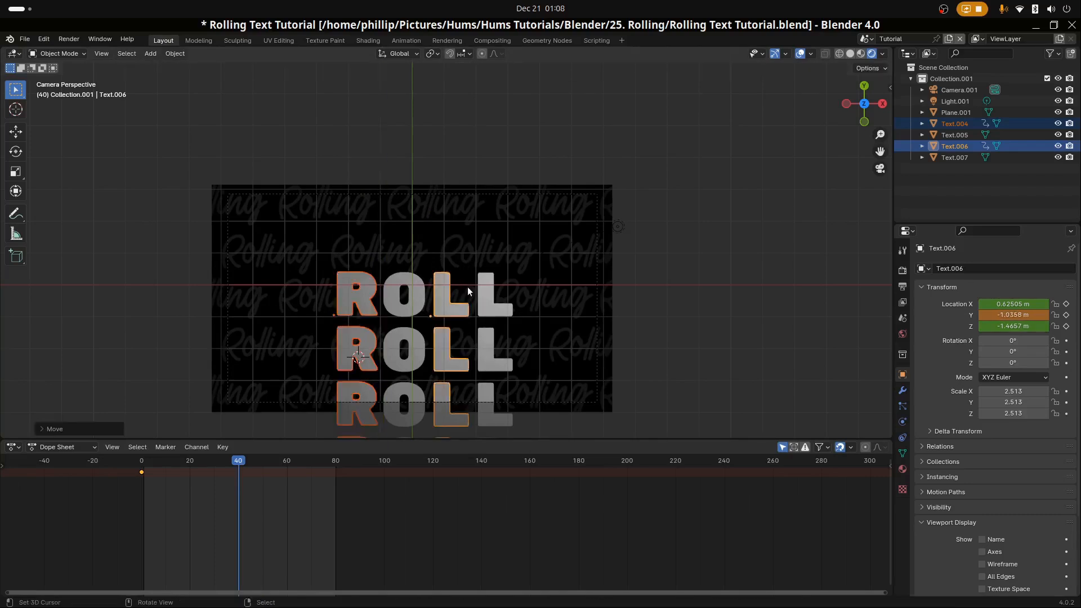
pyautogui.press('i')
pyautogui.click(418, 114)
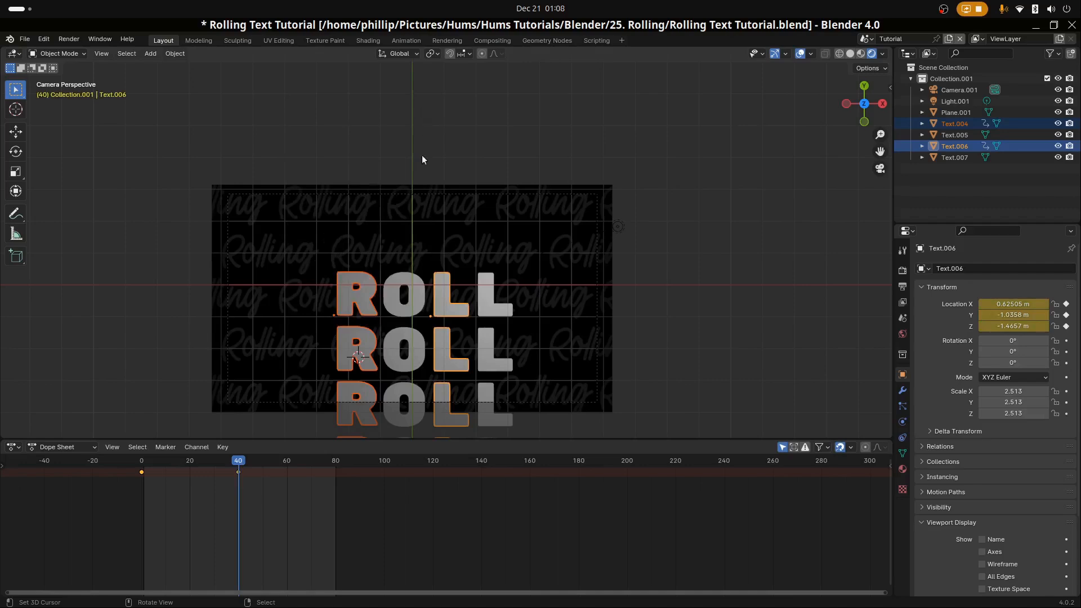
# Align the R column with the ROLL row at frame 40 by nudging it about 0.04 m down along Y, and update its location keyframe.
pyautogui.scroll(4, 344, 318)
pyautogui.keyDown('shift'); pyautogui.moveTo(344, 334); pyautogui.dragTo(424, 204, button='middle'); pyautogui.keyUp('shift')
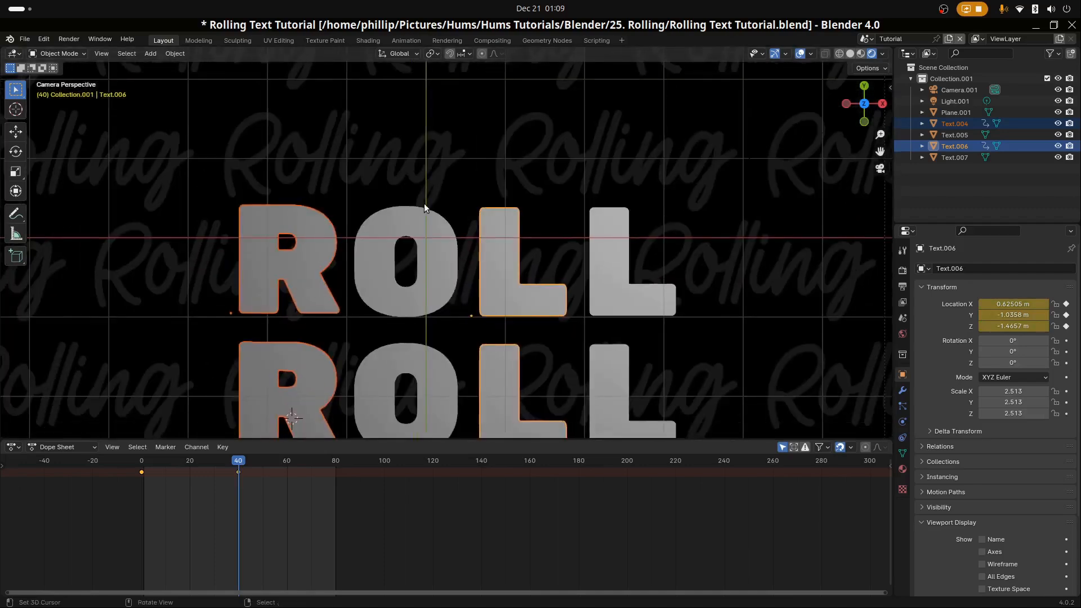
pyautogui.scroll(2, 384, 250)
pyautogui.click(281, 305)
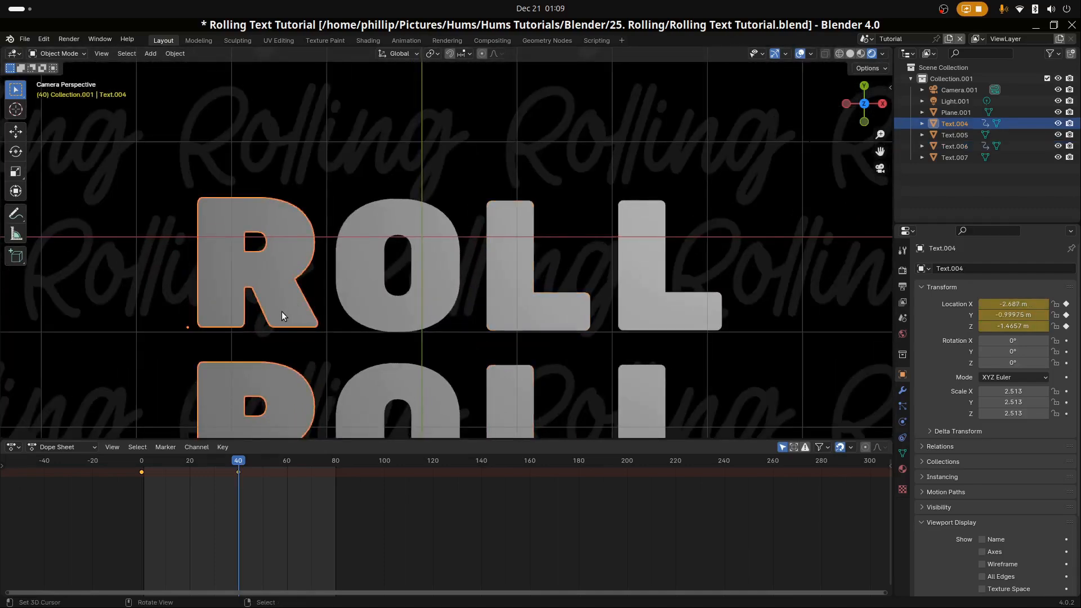
pyautogui.press('g')
pyautogui.press('y')
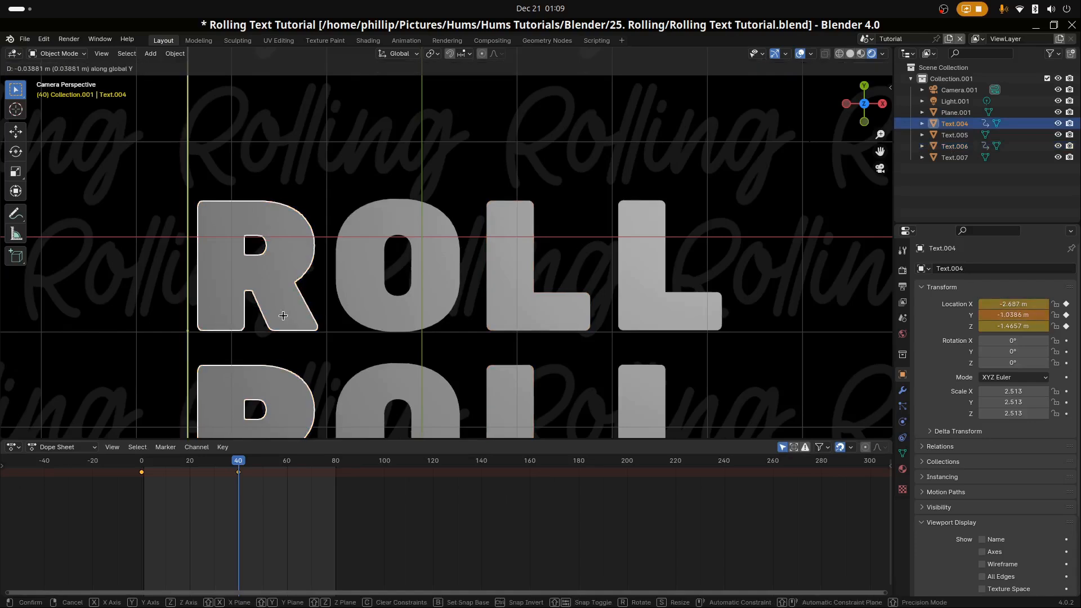
pyautogui.click(282, 316)
pyautogui.press('i')
# At frame 0, nudge the R column about 0.03 m down along Y to align the ROLL row, and update its keyframe.
pyautogui.click(212, 521)
pyautogui.click(142, 524)
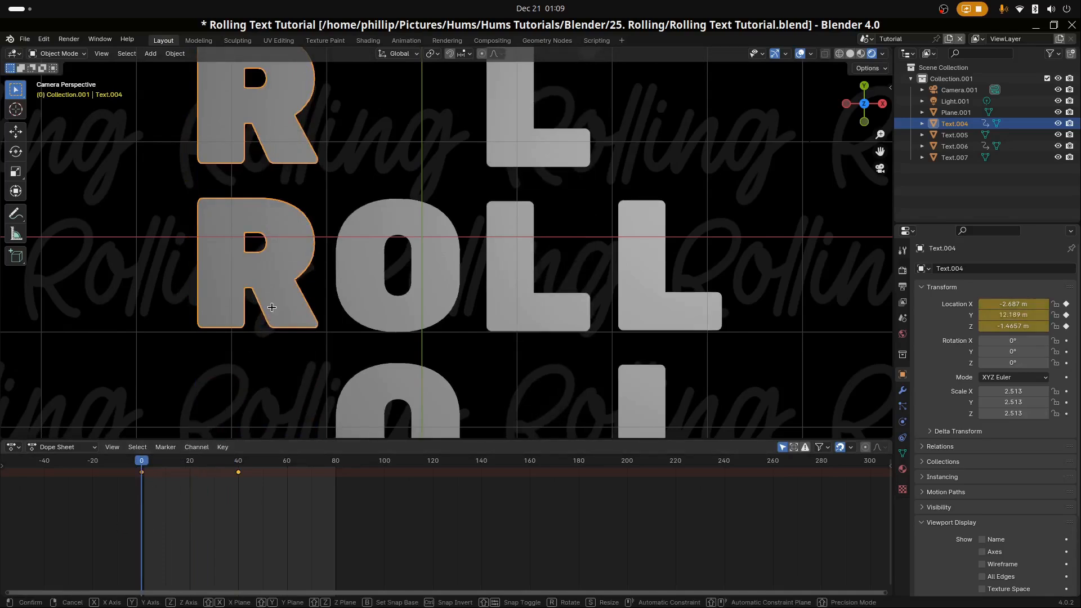
pyautogui.press('g')
pyautogui.press('y')
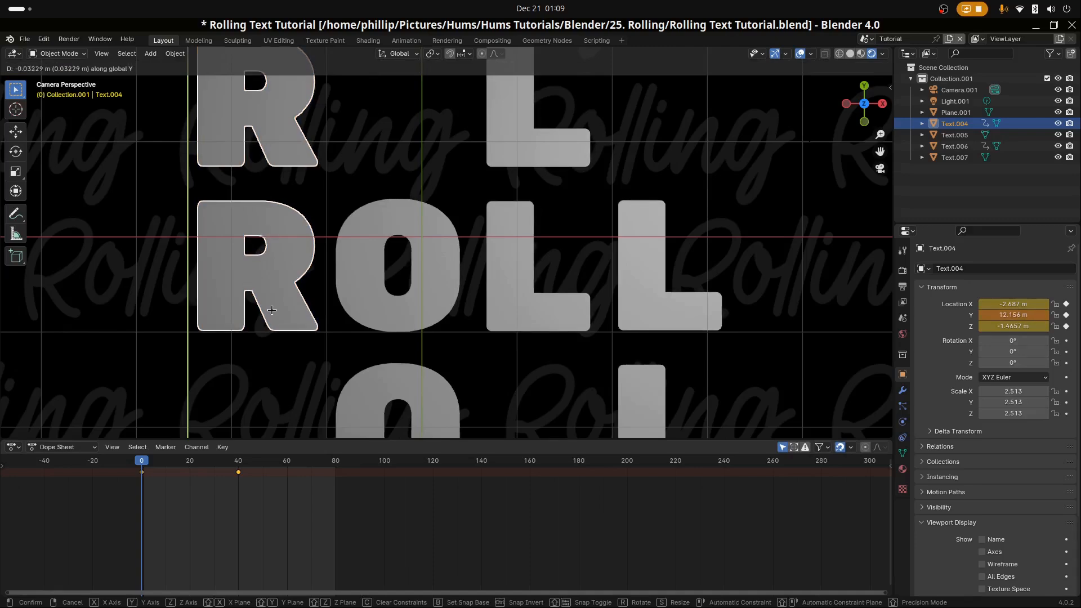
pyautogui.click(271, 310)
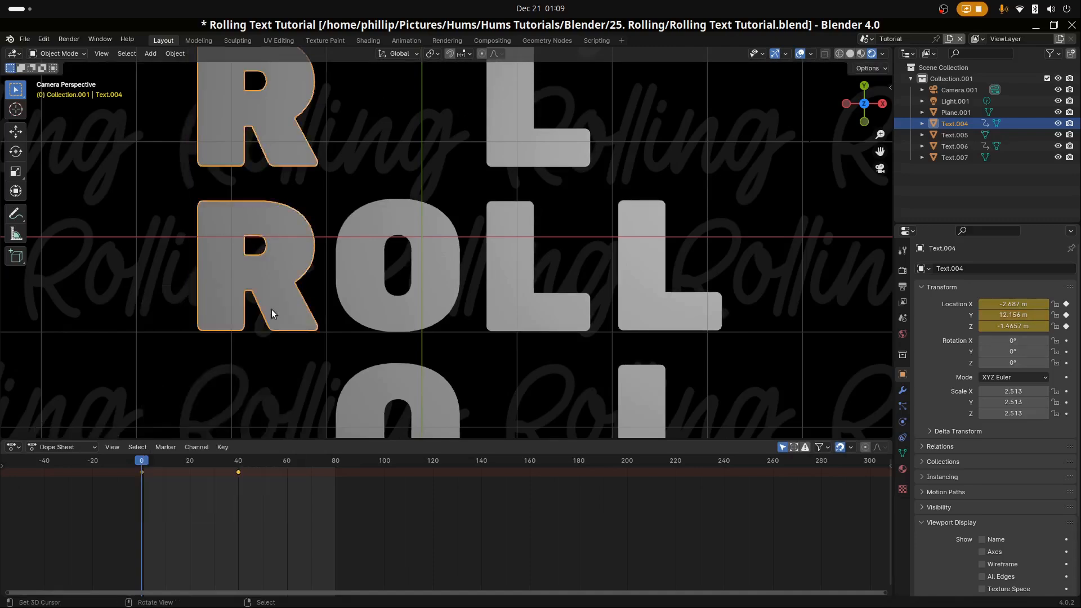
# Play the animation to check how the R and first L columns roll, and return to frame 0.
pyautogui.press('space')
pyautogui.scroll(-6, 370, 269)
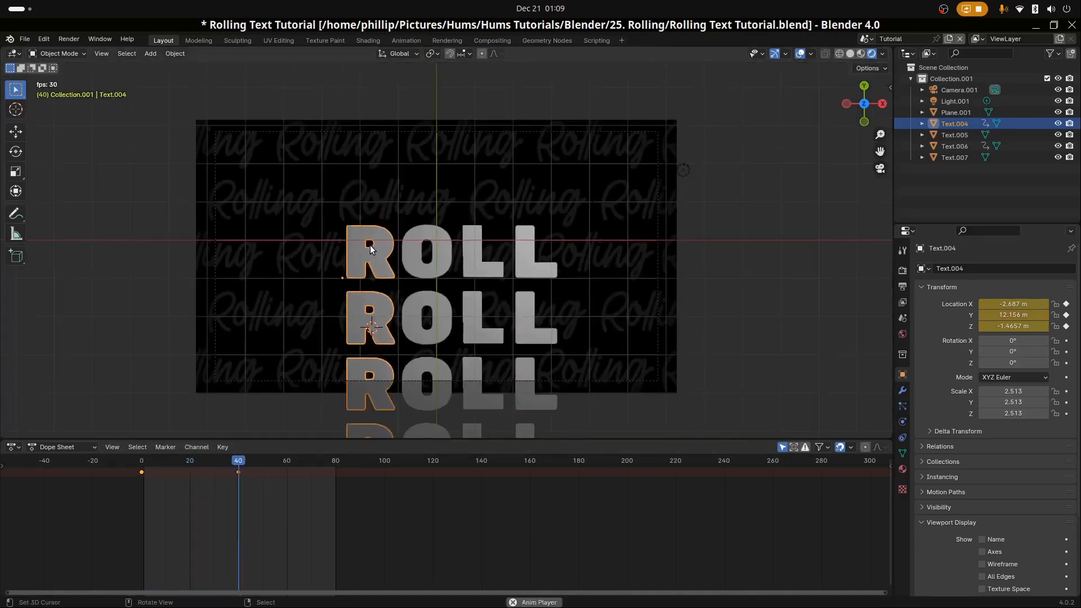
pyautogui.moveTo(260, 503); pyautogui.dragTo(142, 504)
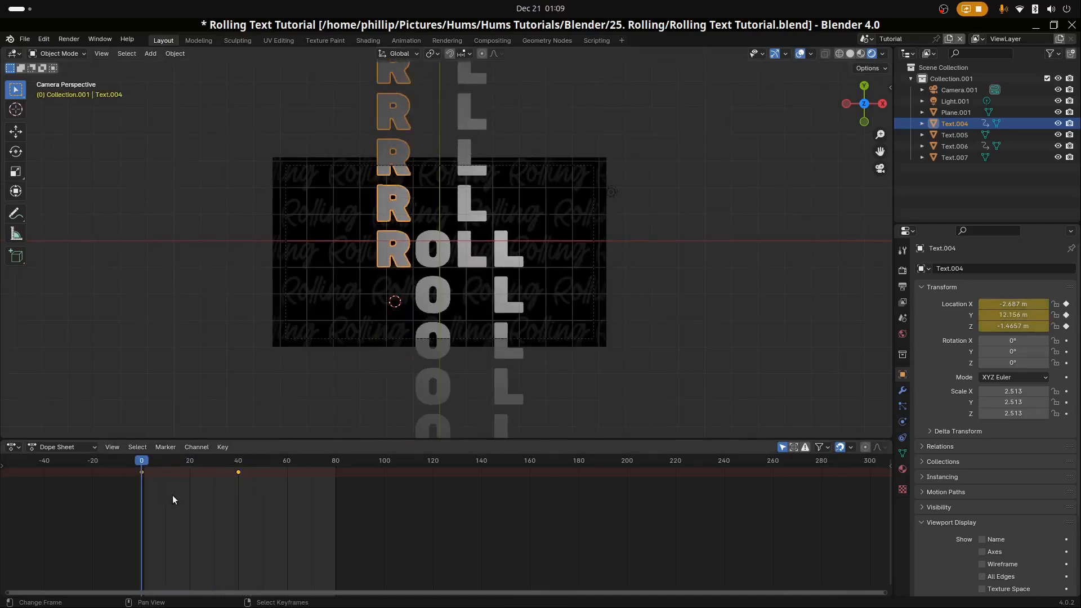
# Keyframe the location of the O and last L columns at frame 0 and advance to frame 40.
pyautogui.click(418, 260)
pyautogui.keyDown('shift'); pyautogui.click(503, 261); pyautogui.keyUp('shift')
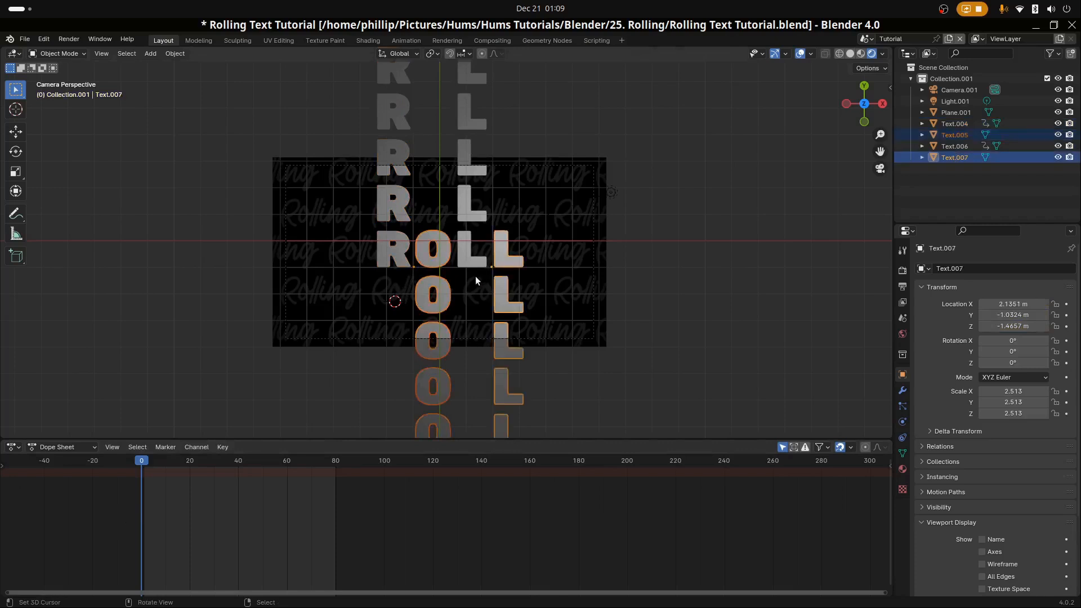
pyautogui.moveTo(153, 479); pyautogui.dragTo(239, 518)
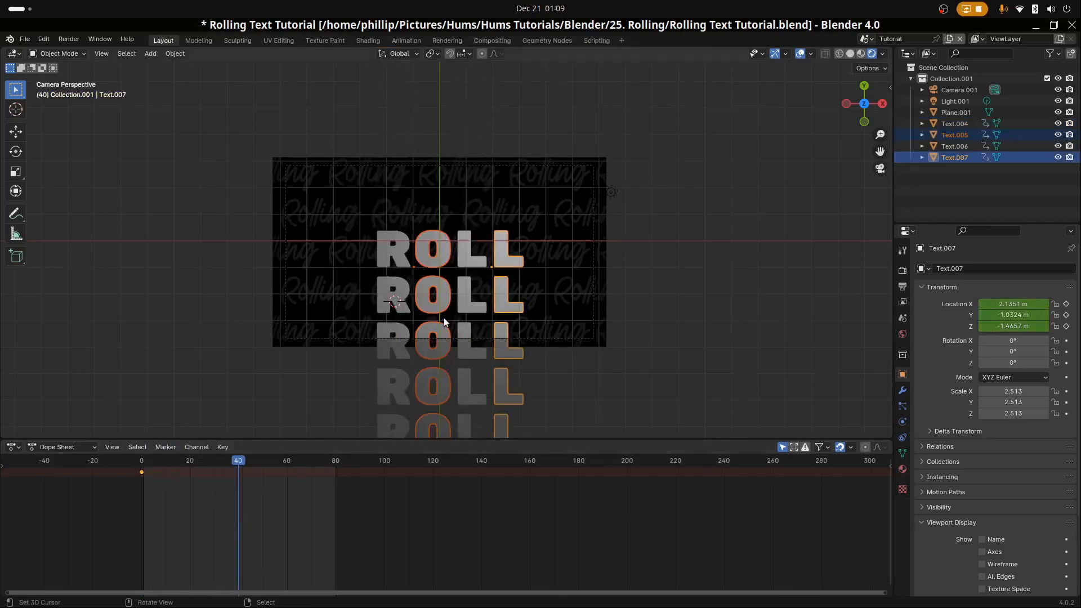
# At frame 40, move the O and last L columns about 13.2 m up along Y to align the ROLL row, and keyframe their location.
pyautogui.press('g')
pyautogui.press('y')
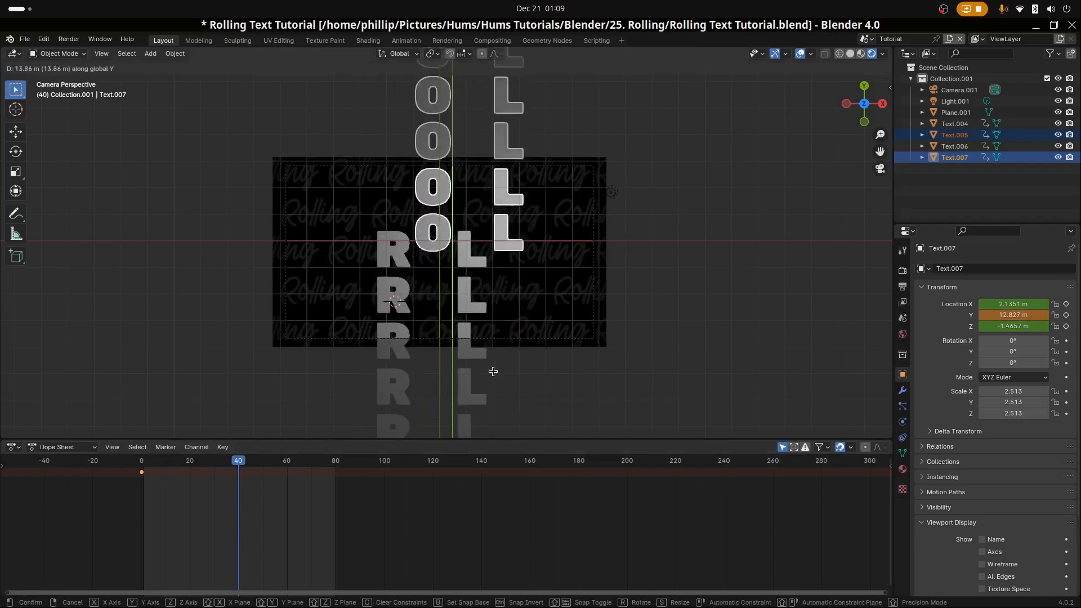
pyautogui.click(495, 385)
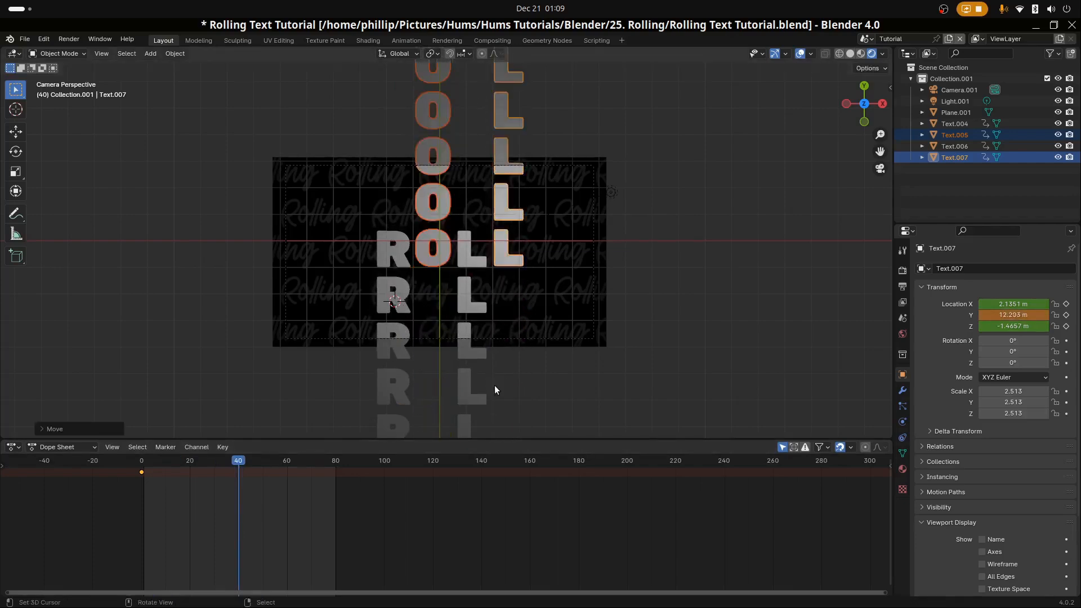
pyautogui.scroll(6, 445, 285)
pyautogui.press('g')
pyautogui.press('y')
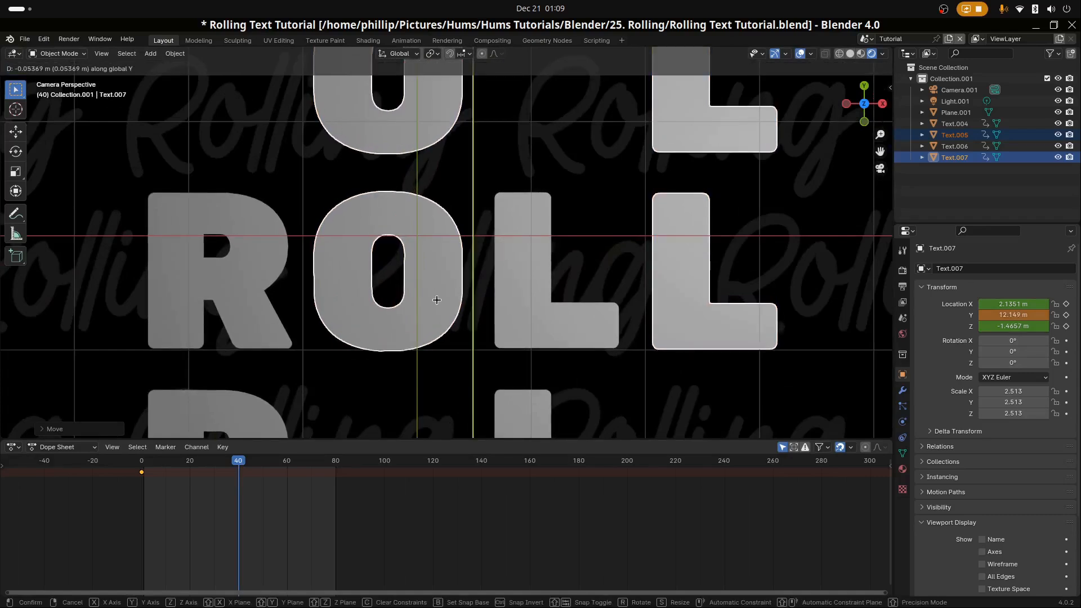
pyautogui.click(444, 311)
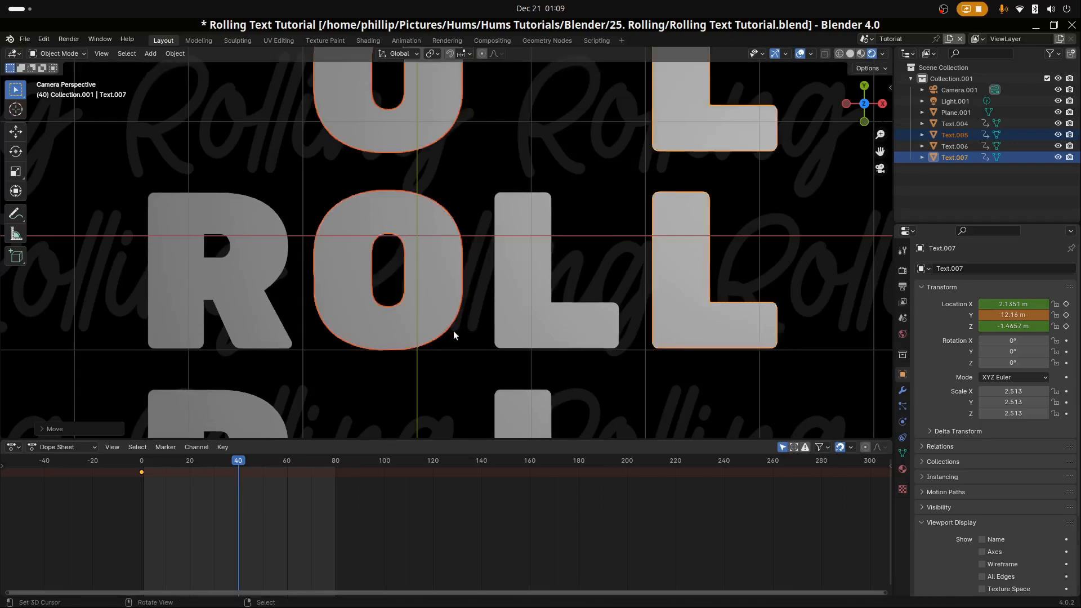
pyautogui.press('i')
# Play the animation from frame 0 to check how all four letter columns roll against each other.
pyautogui.moveTo(237, 529); pyautogui.dragTo(72, 557)
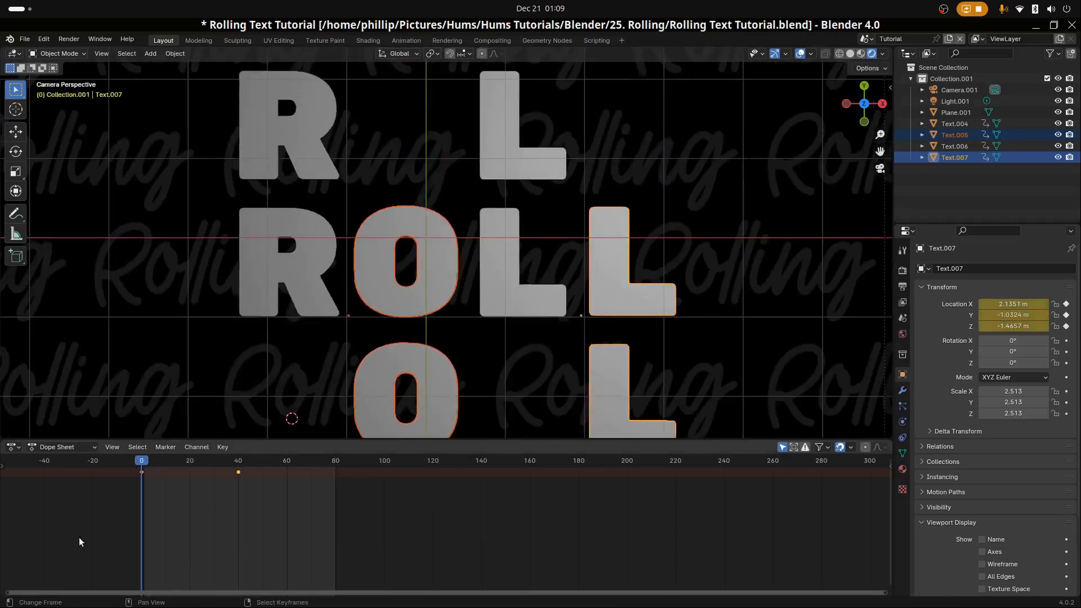
pyautogui.scroll(-5, 304, 347)
pyautogui.press('space')
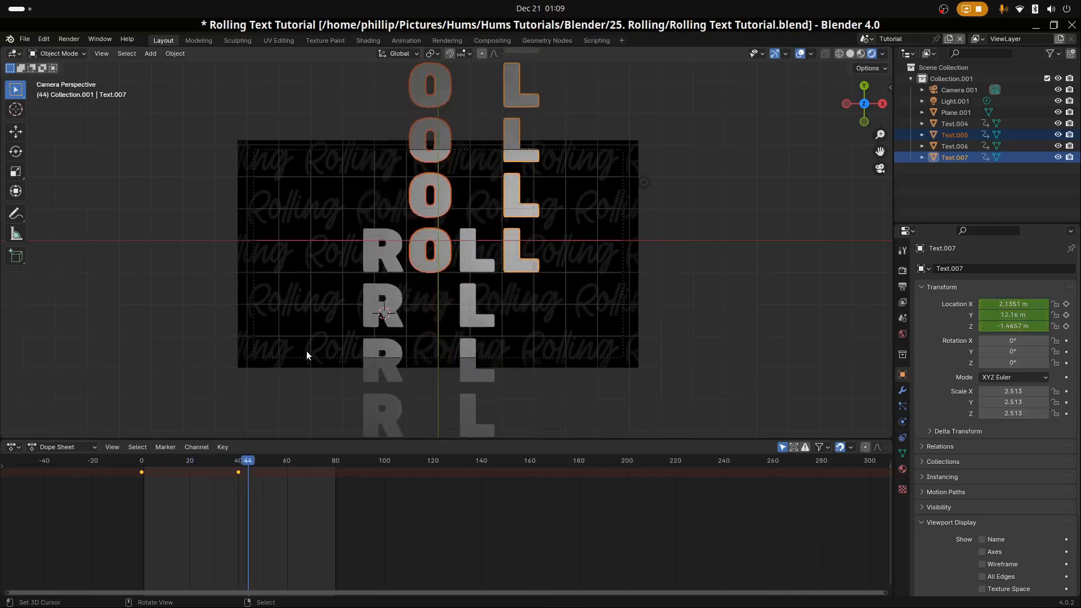
pyautogui.click(135, 539)
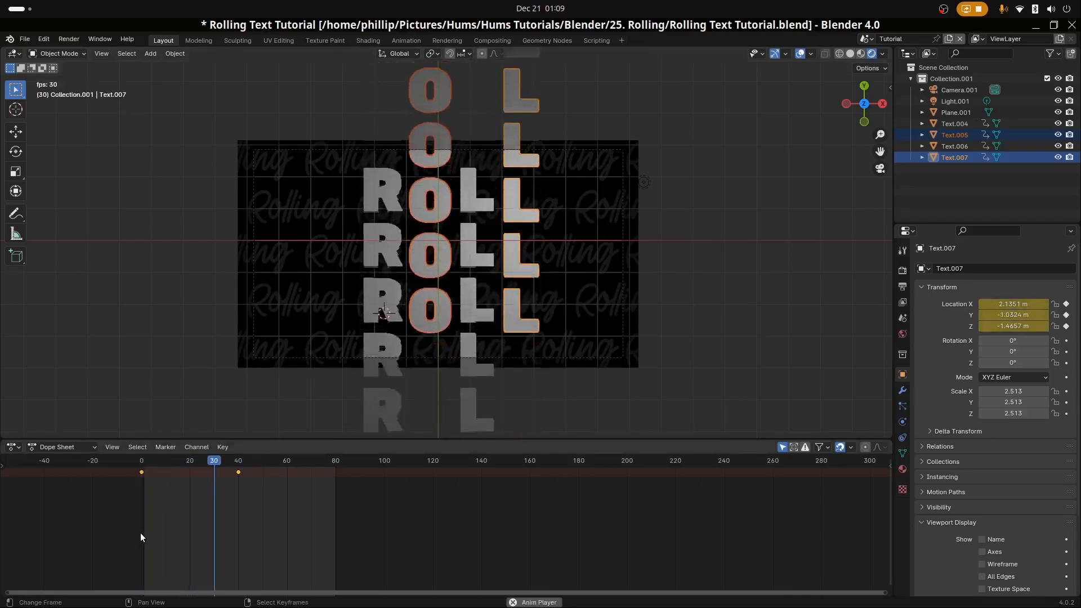
pyautogui.click(139, 534)
pyautogui.press('space')
# Add the R and first L columns to the selection and keyframe all four columns' location at frame 29.
pyautogui.moveTo(166, 519); pyautogui.dragTo(212, 545)
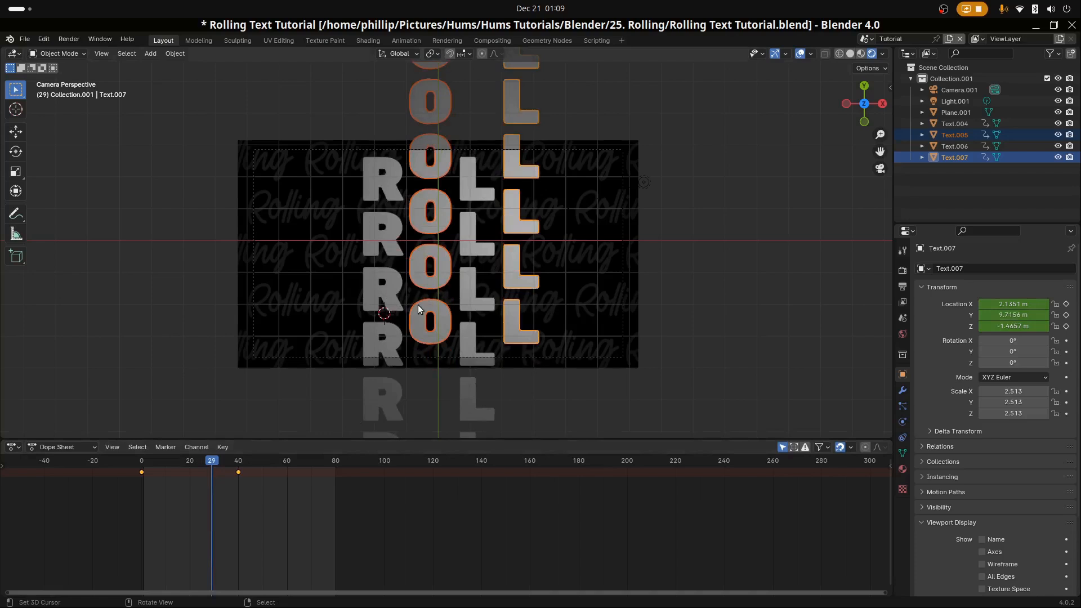
pyautogui.keyDown('shift'); pyautogui.click(397, 297); pyautogui.keyUp('shift')
pyautogui.keyDown('shift'); pyautogui.click(477, 299); pyautogui.keyUp('shift')
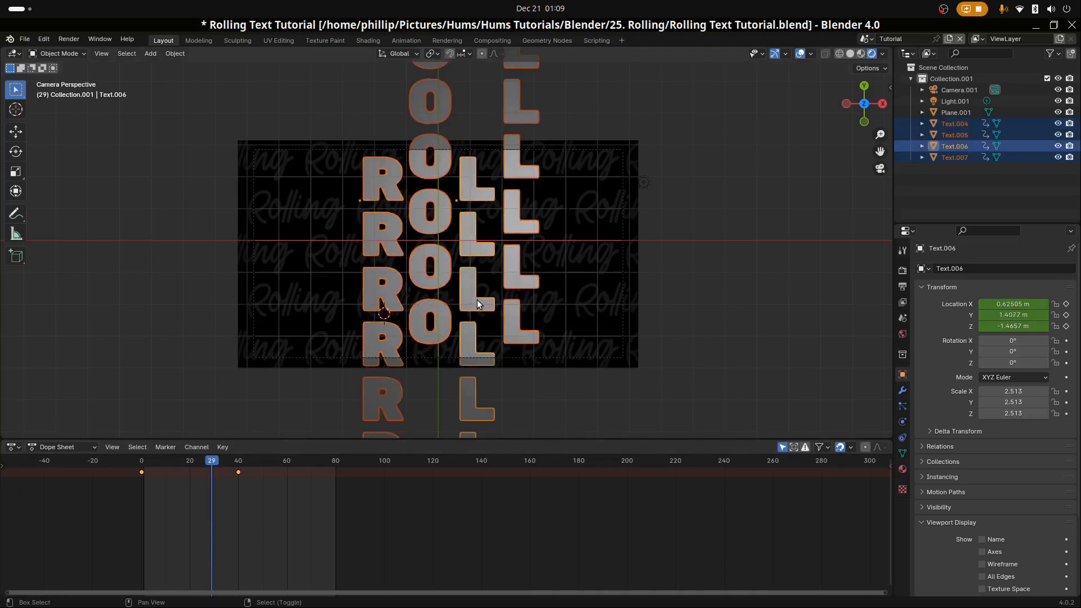
pyautogui.press('i')
pyautogui.click(466, 334)
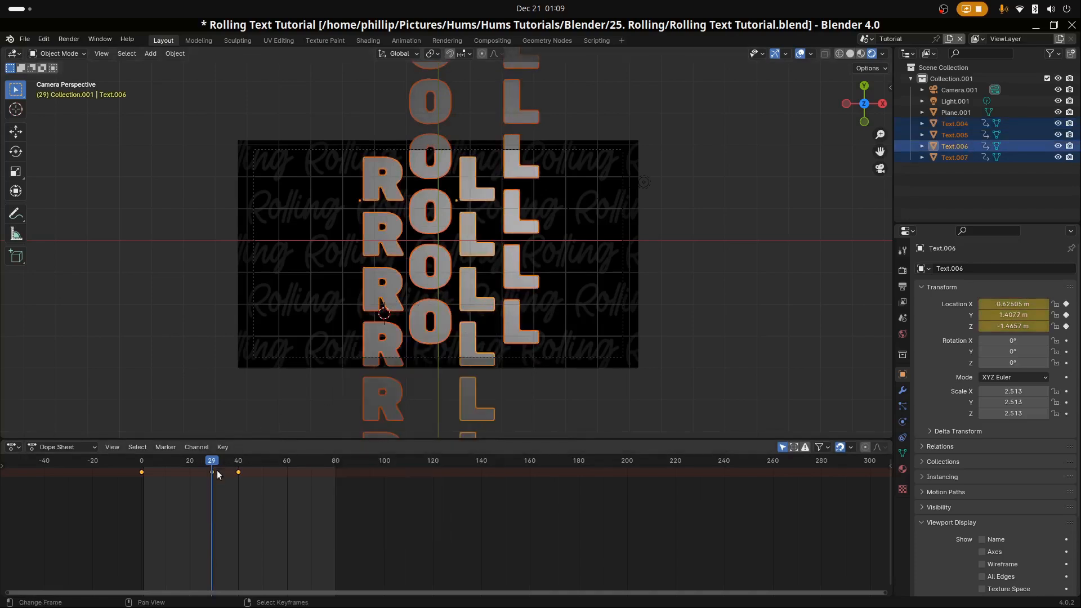
# Try moving the four columns' middle keyframes to frame 10, and play the animation to judge the timing.
pyautogui.moveTo(212, 474); pyautogui.dragTo(167, 503)
pyautogui.press('space')
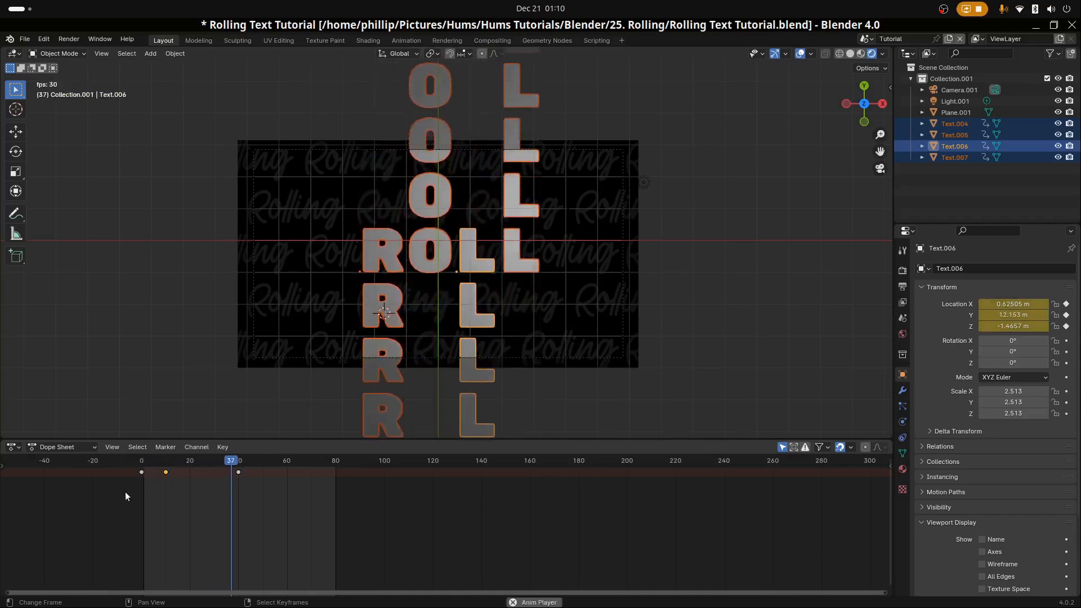
pyautogui.press('space')
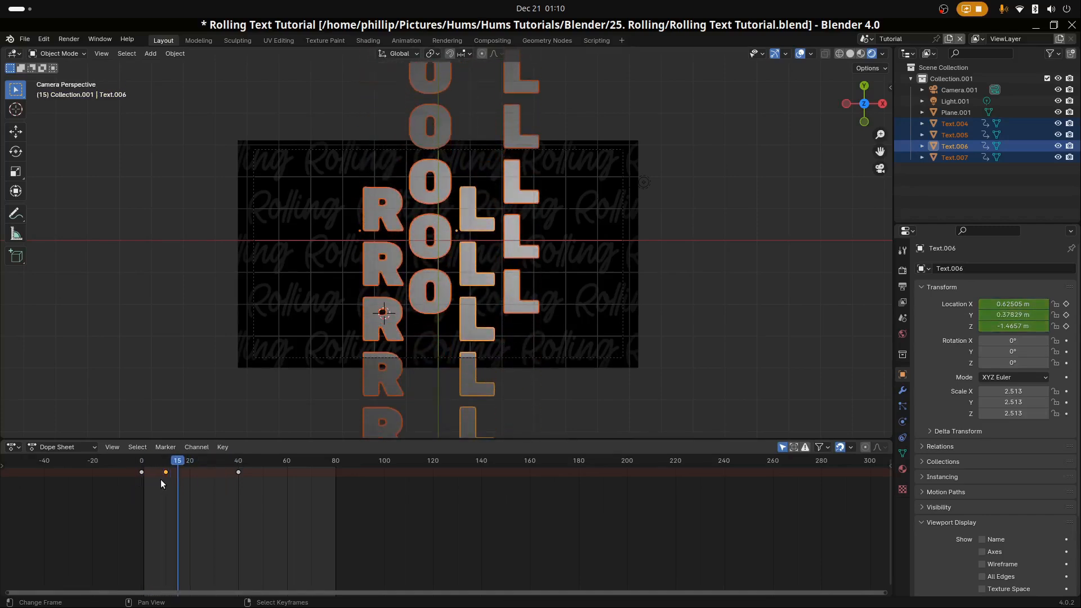
# Move the four columns' middle keyframes to frame 20 and play the animation to check the timing.
pyautogui.press('g')
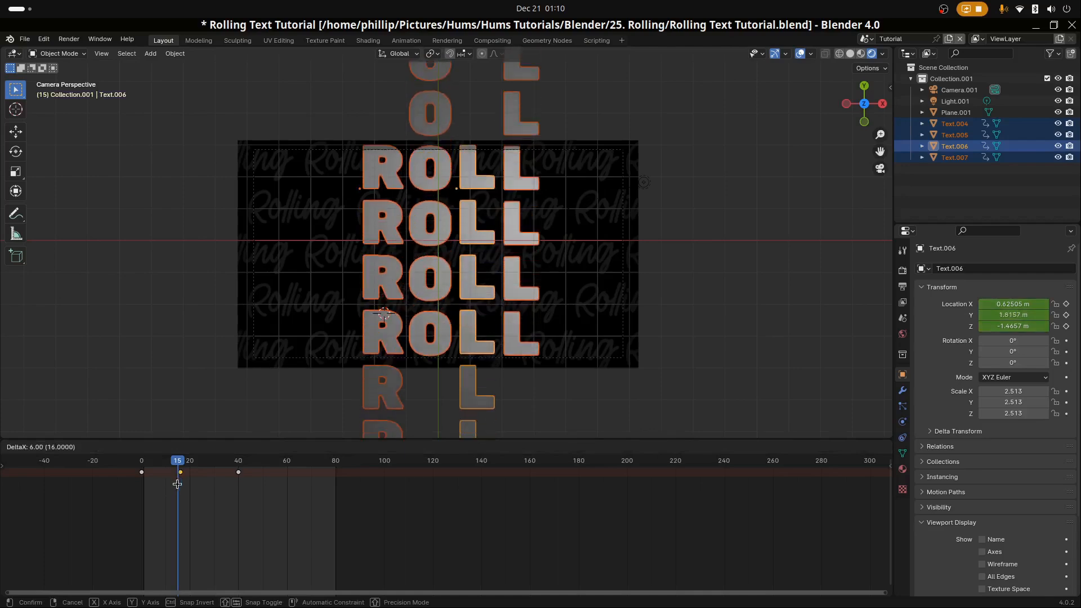
pyautogui.click(185, 486)
pyautogui.press('space')
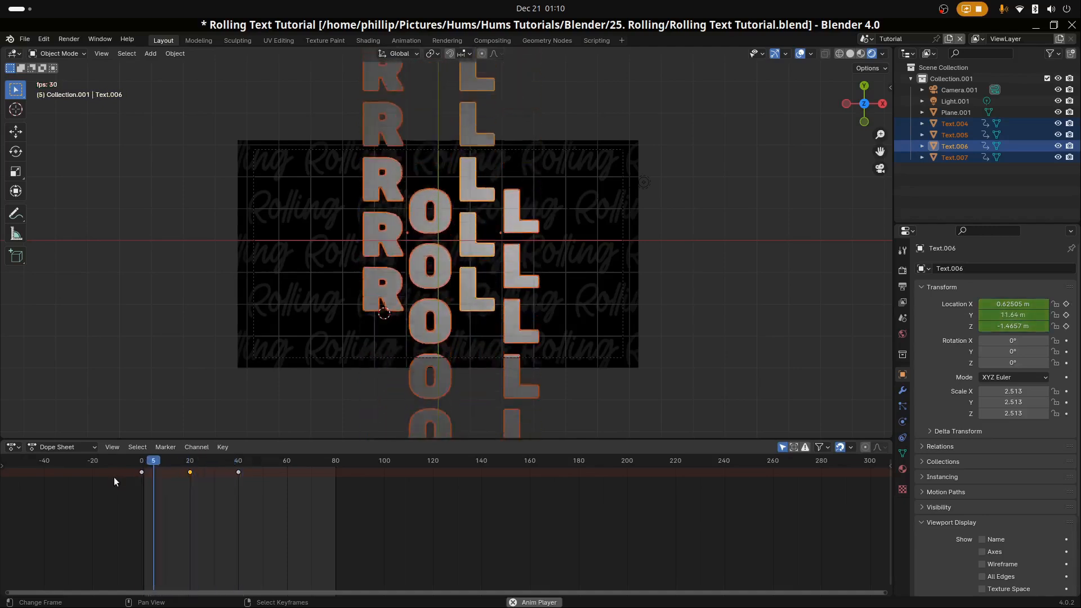
pyautogui.press('space')
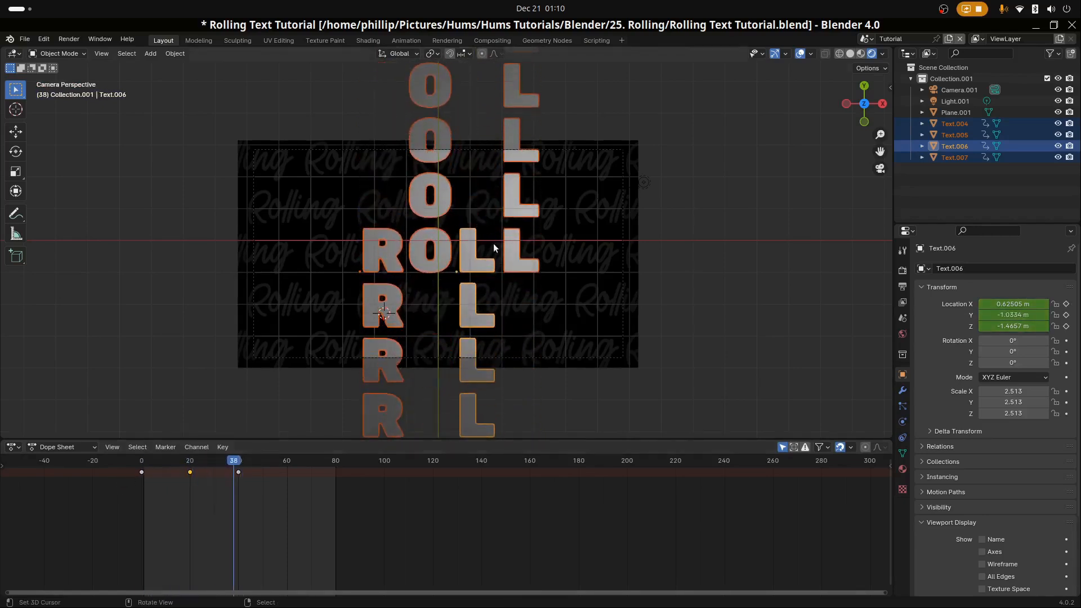
# Add a plane and move it about 2.14 m up along Y so it covers the R of the ROLL row.
pyautogui.scroll(3, 492, 243)
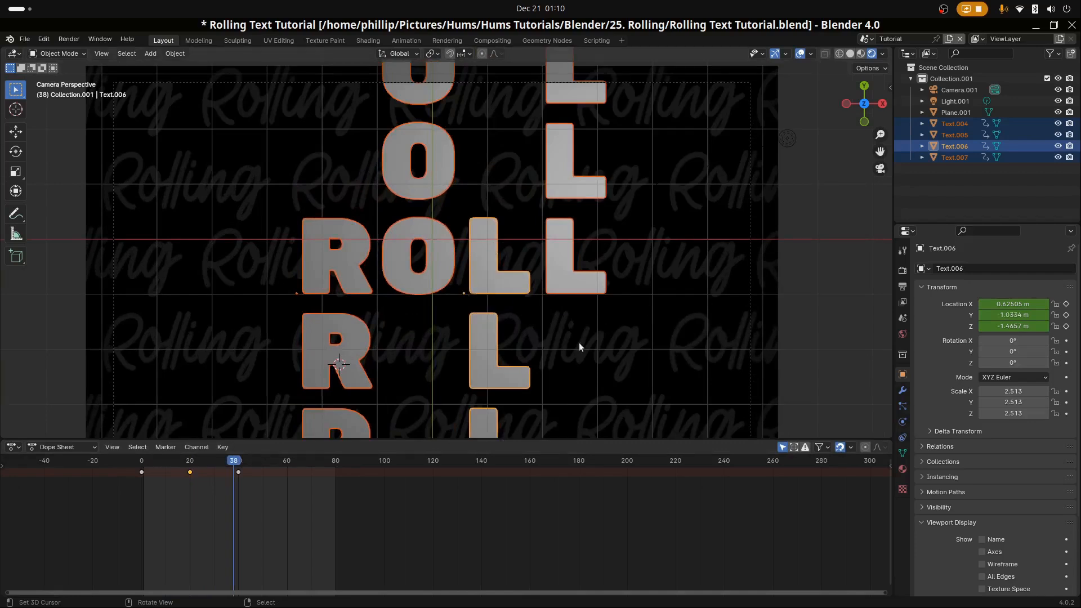
pyautogui.scroll(-4, 424, 325)
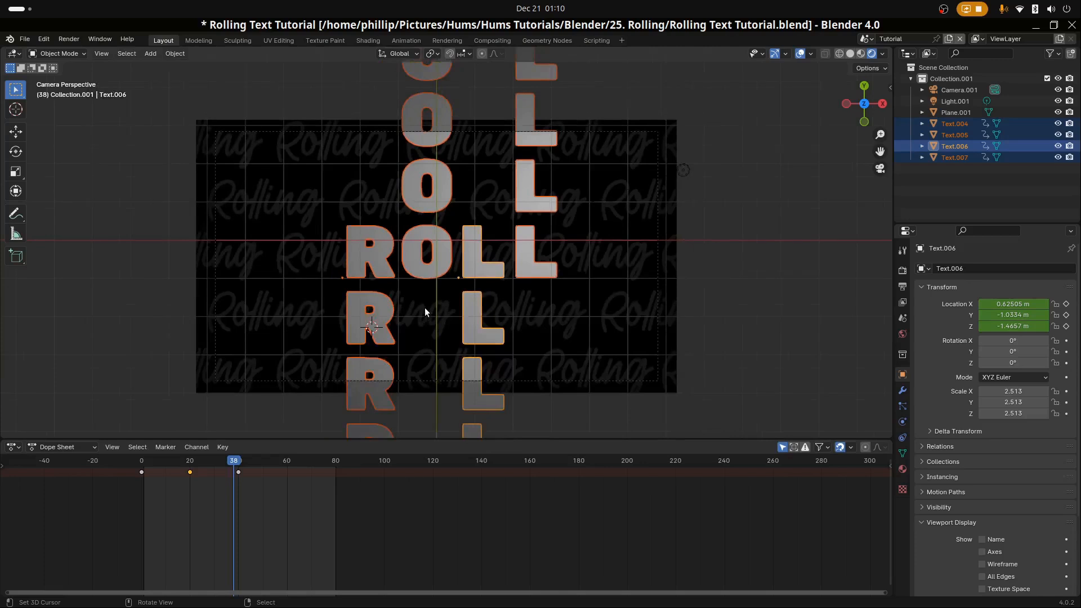
pyautogui.click(524, 306)
pyautogui.scroll(2, 442, 262)
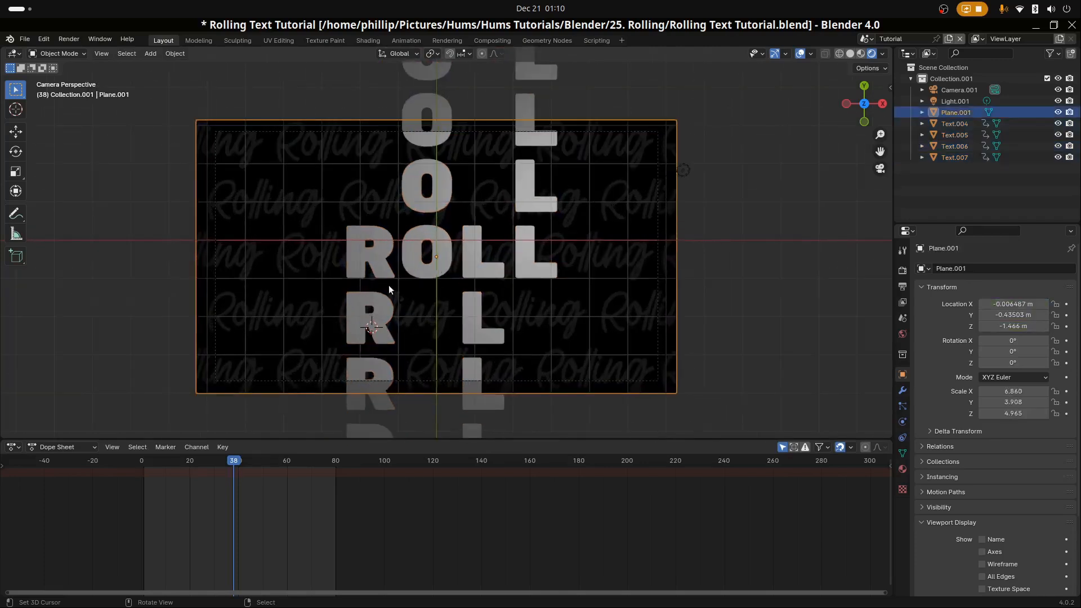
pyautogui.hotkey('shift', 'a')
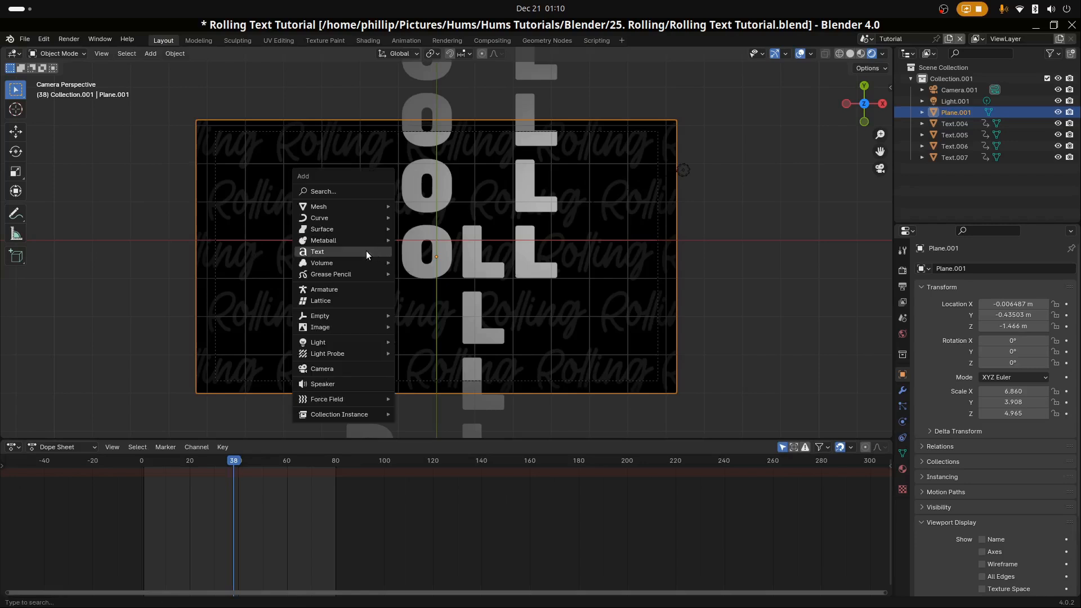
pyautogui.moveTo(328, 206)
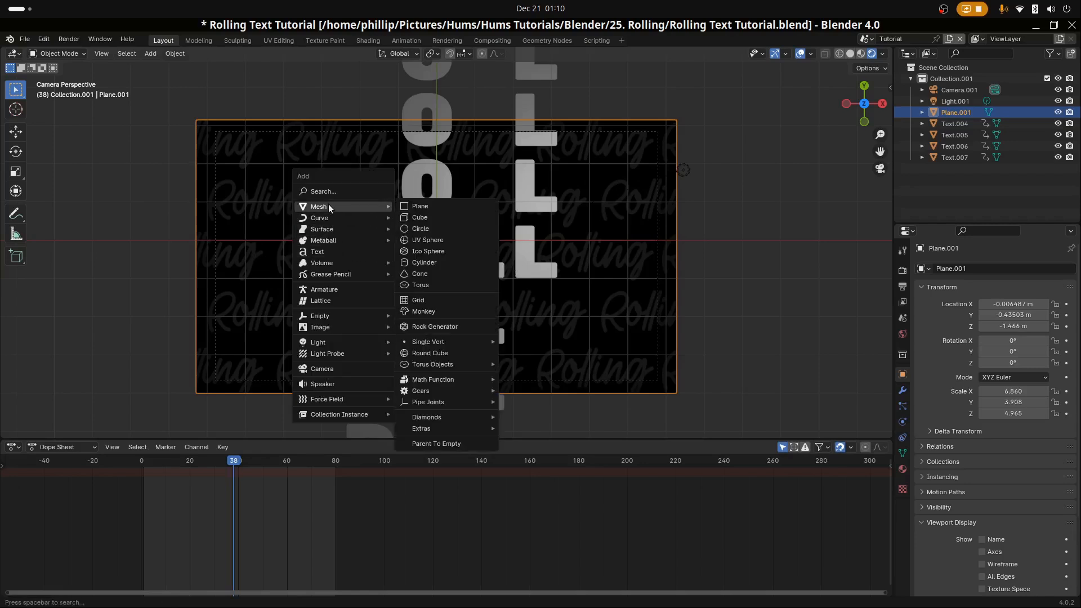
pyautogui.click(431, 204)
pyautogui.press('g')
pyautogui.press('y')
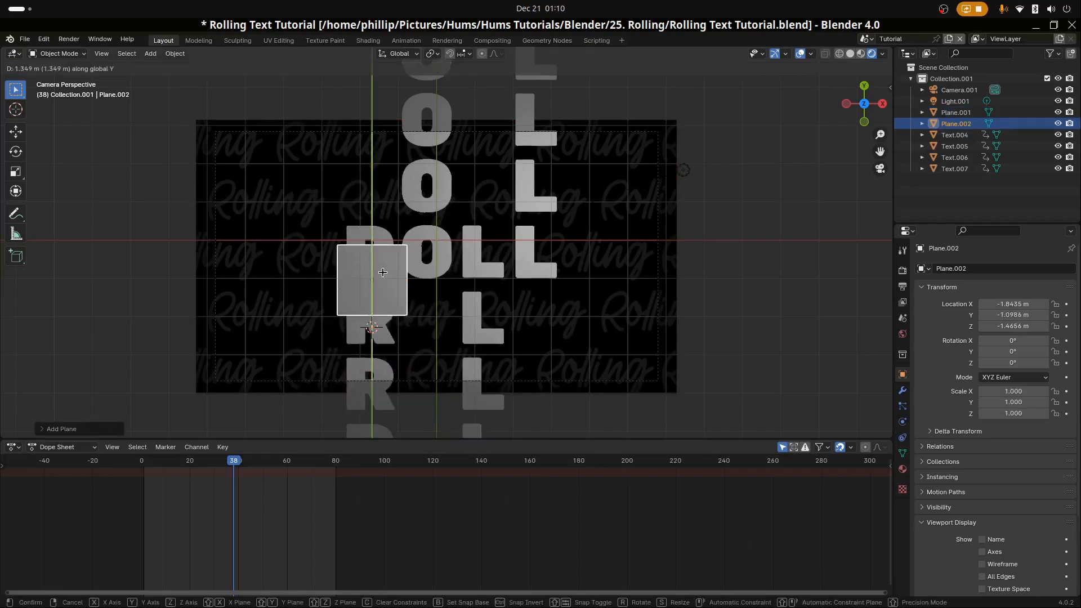
pyautogui.click(386, 248)
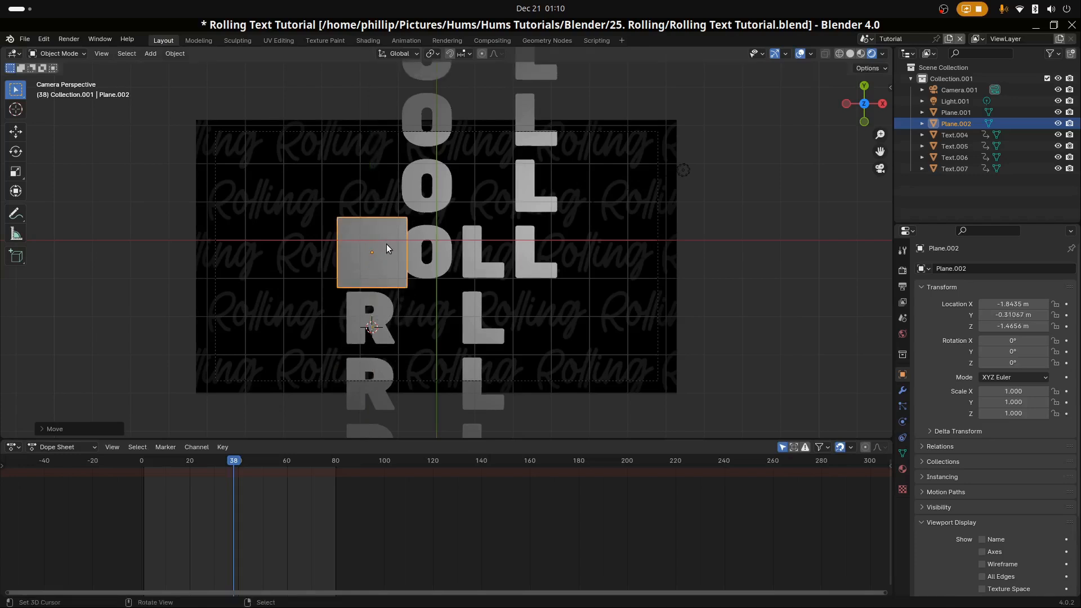
# In Edit Mode, extend the new plane's edge about 4.53 m along X so it covers the whole ROLL row.
pyautogui.press('Tab')
pyautogui.click(407, 287)
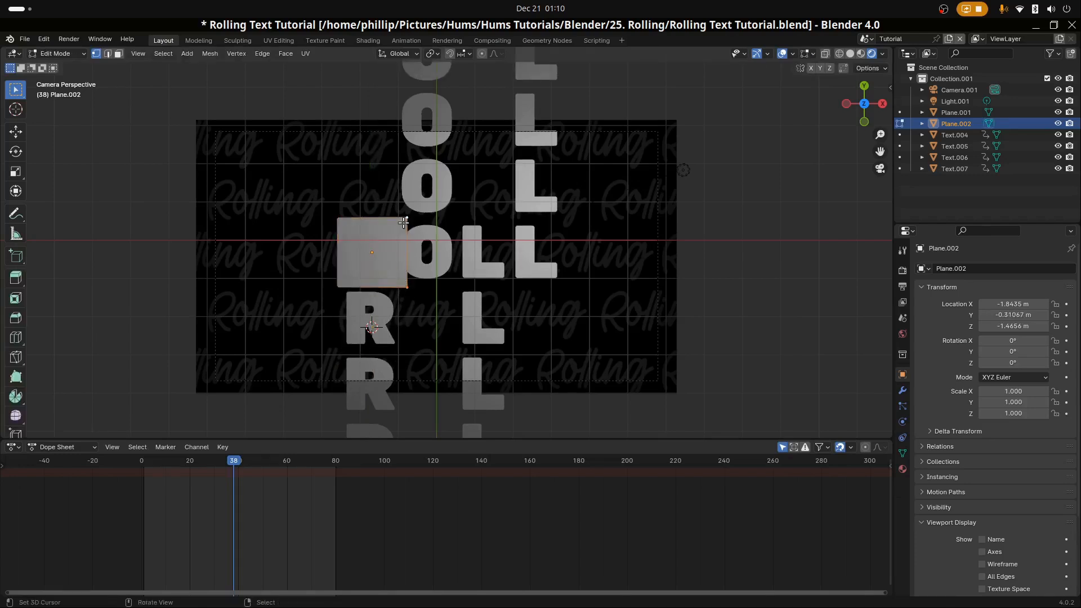
pyautogui.press('g')
pyautogui.press('x')
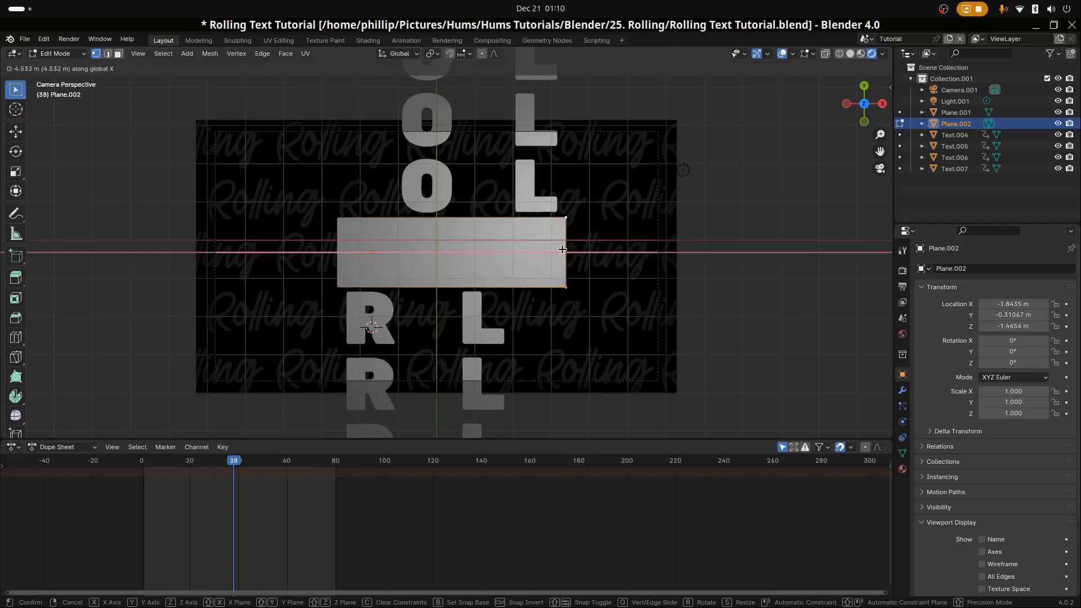
pyautogui.click(563, 250)
pyautogui.press('Tab')
# Select all four letter columns and the small plane, and raise them about 0.7 m along Z above the background plane.
pyautogui.moveTo(528, 320); pyautogui.dragTo(502, 285, button='middle')
pyautogui.click(540, 339)
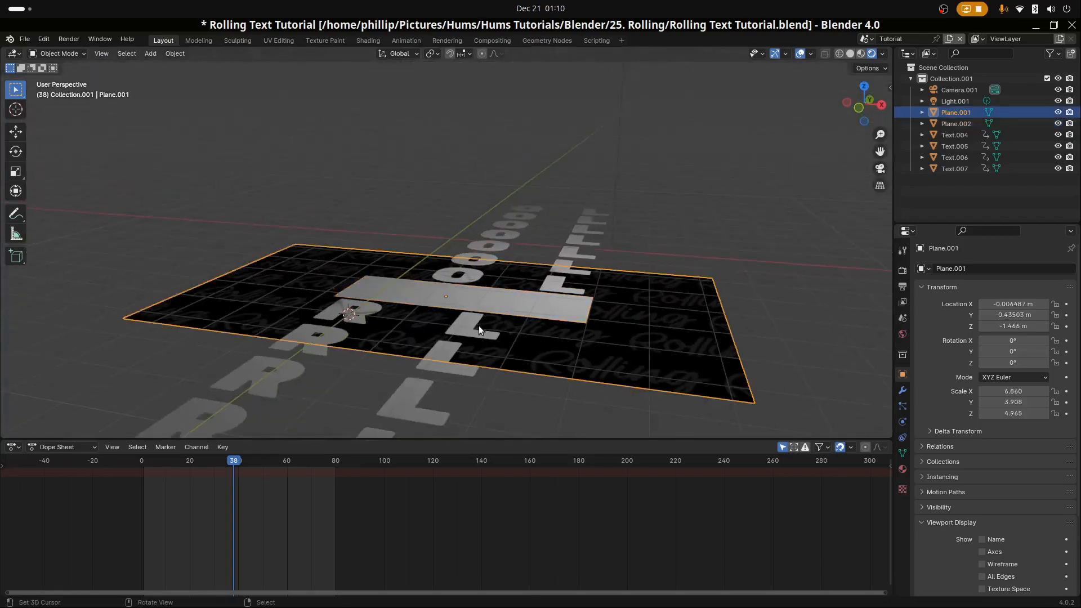
pyautogui.click(475, 325)
pyautogui.keyDown('shift'); pyautogui.click(269, 393); pyautogui.keyUp('shift')
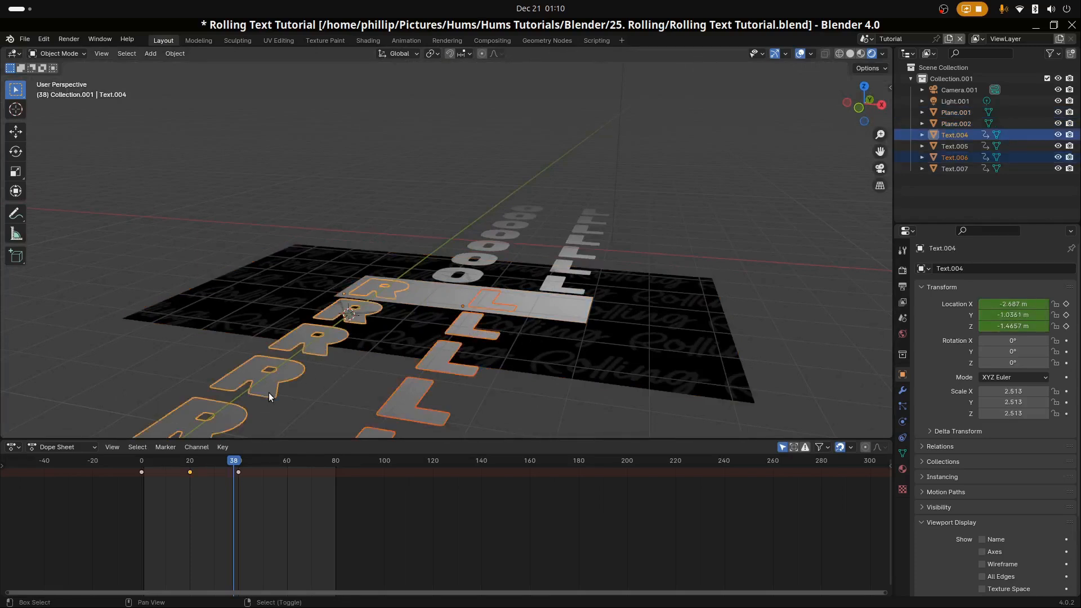
pyautogui.keyDown('shift'); pyautogui.click(499, 239); pyautogui.keyUp('shift')
pyautogui.keyDown('shift'); pyautogui.click(593, 247); pyautogui.keyUp('shift')
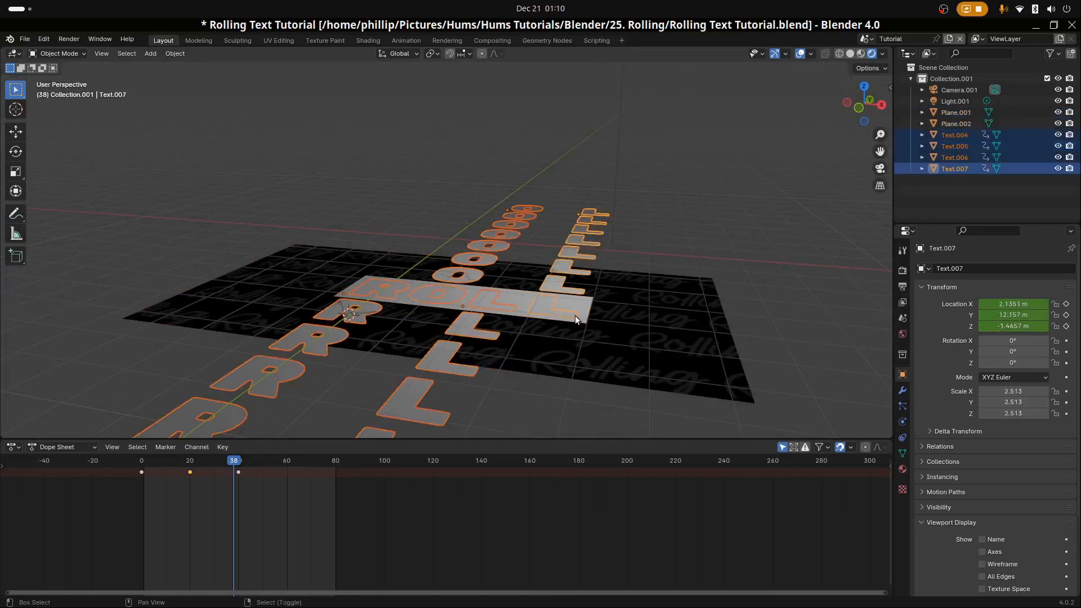
pyautogui.keyDown('shift'); pyautogui.click(578, 307); pyautogui.keyUp('shift')
pyautogui.press('g')
pyautogui.press('z')
pyautogui.rightClick(567, 291)
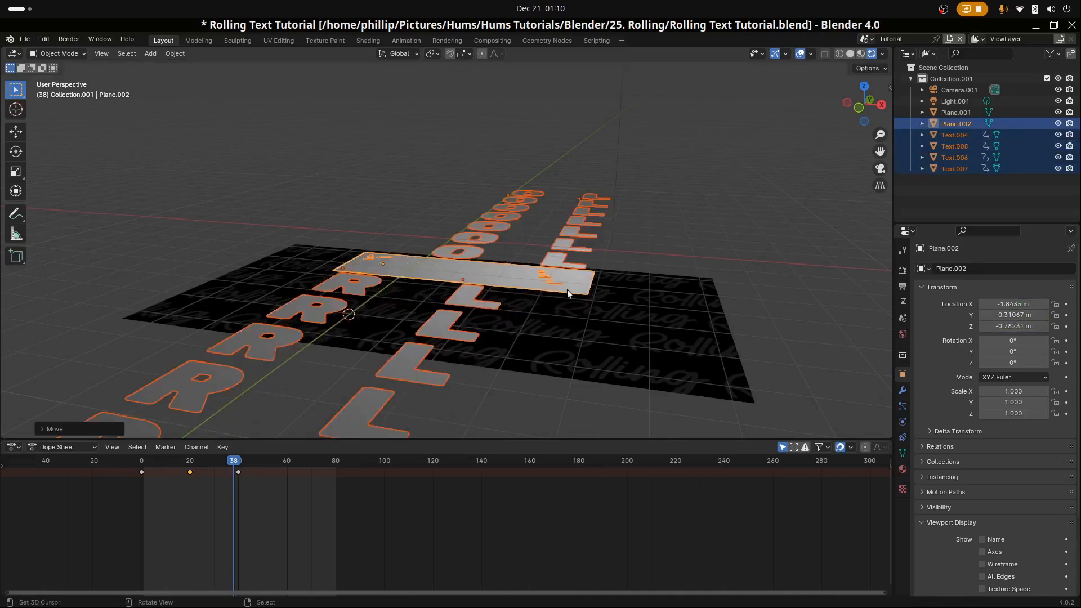
# Raise only the small plane about 0.08 m along Z above the letters, and return to the camera view.
pyautogui.click(572, 295)
pyautogui.click(573, 291)
pyautogui.press('g')
pyautogui.press('z')
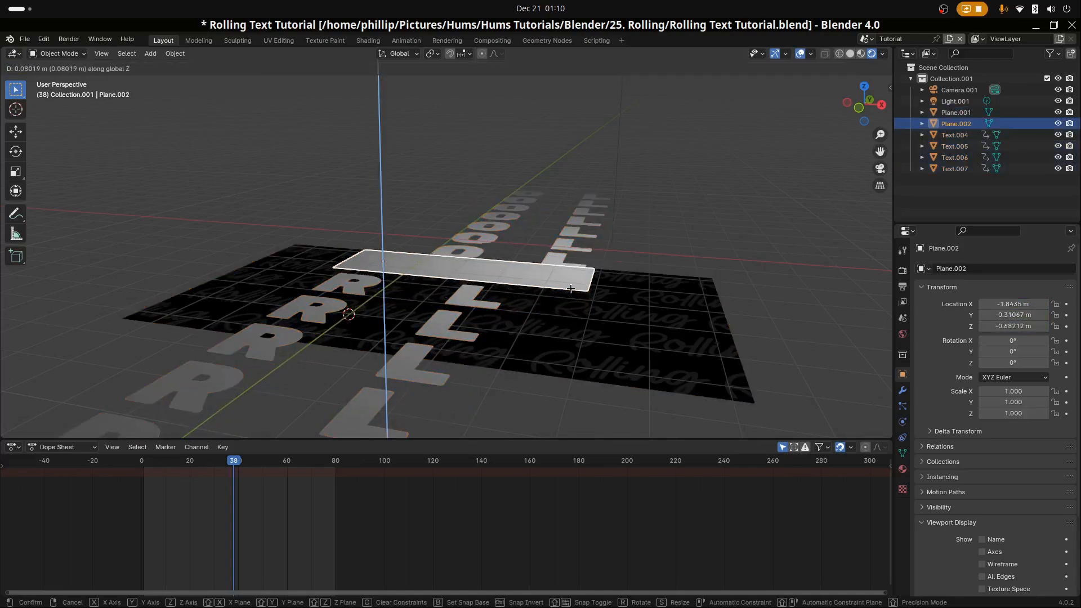
pyautogui.click(571, 291)
pyautogui.press('KP_0')
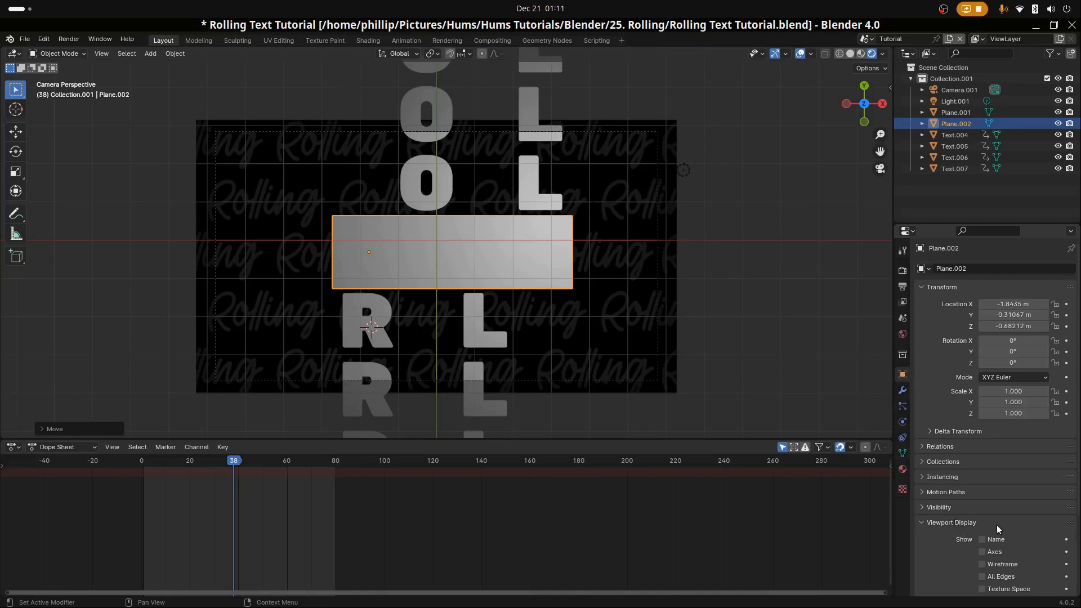
# Display the small plane as Wire in the viewport and open its mesh in Edit Mode.
pyautogui.scroll(-4, 995, 524)
pyautogui.click(992, 541)
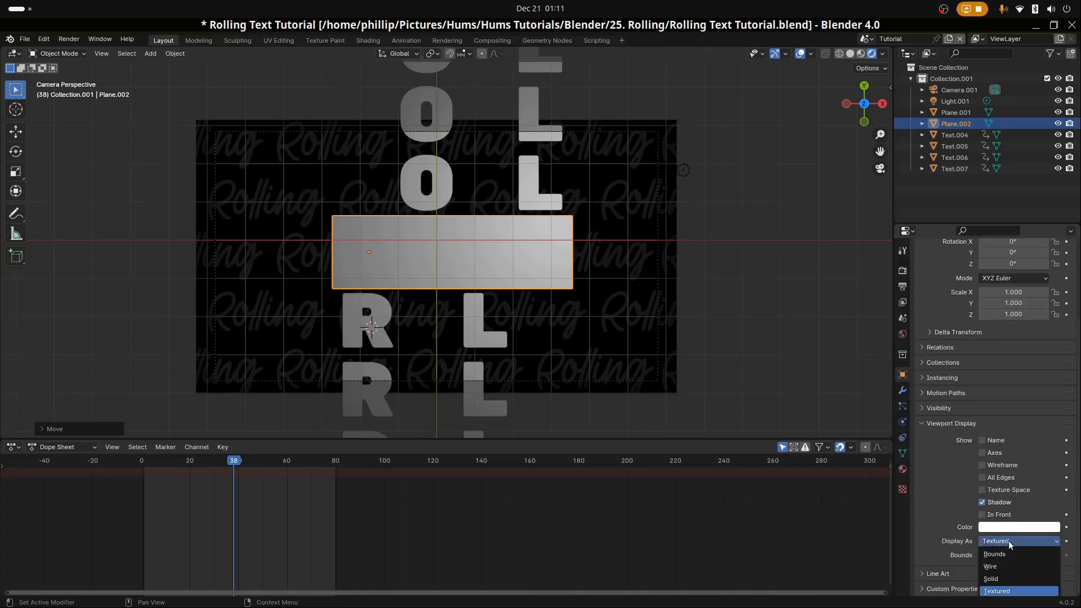
pyautogui.click(1007, 566)
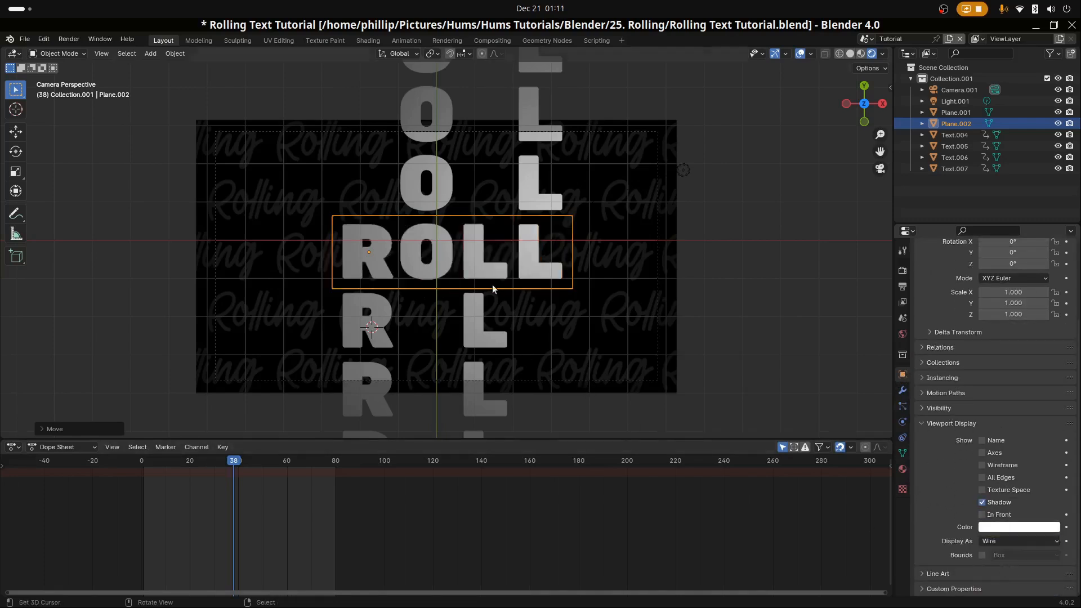
pyautogui.press('Tab')
pyautogui.moveTo(433, 287); pyautogui.dragTo(415, 206, button='middle')
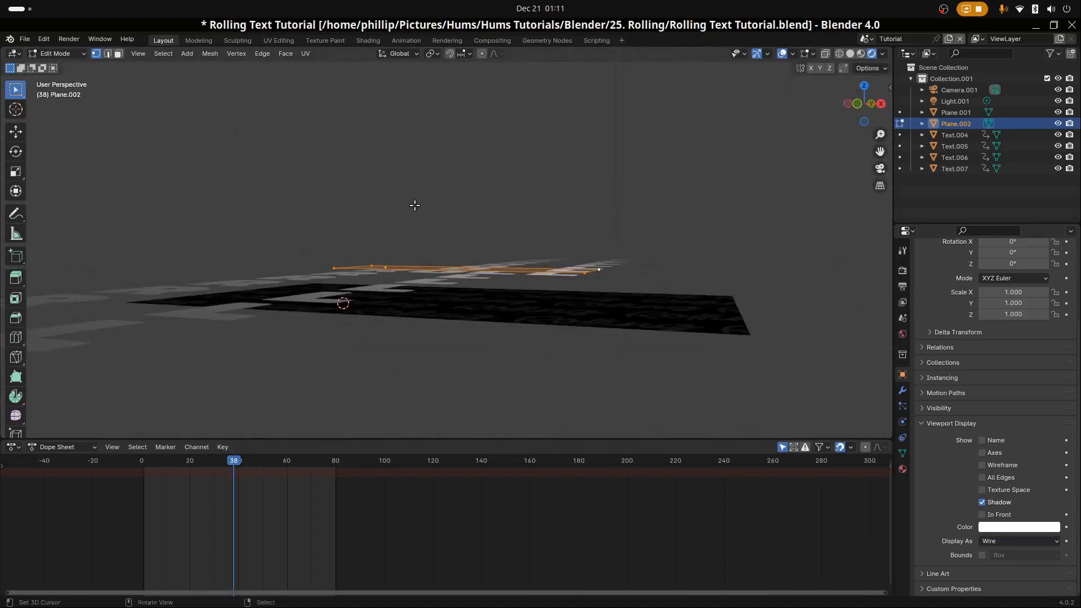
pyautogui.press('r')
pyautogui.press('z')
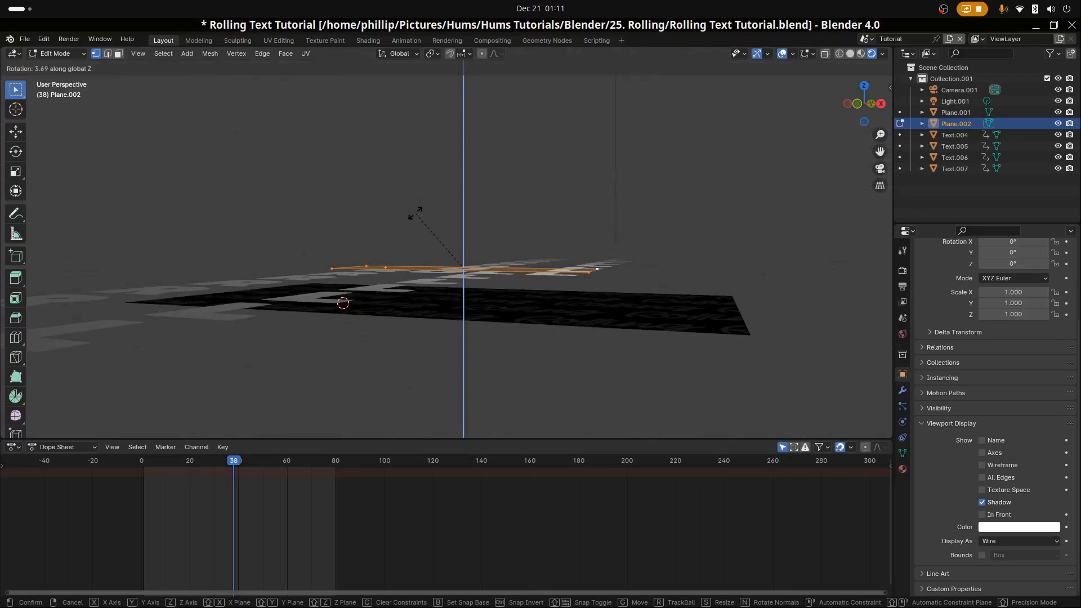
pyautogui.click(393, 231)
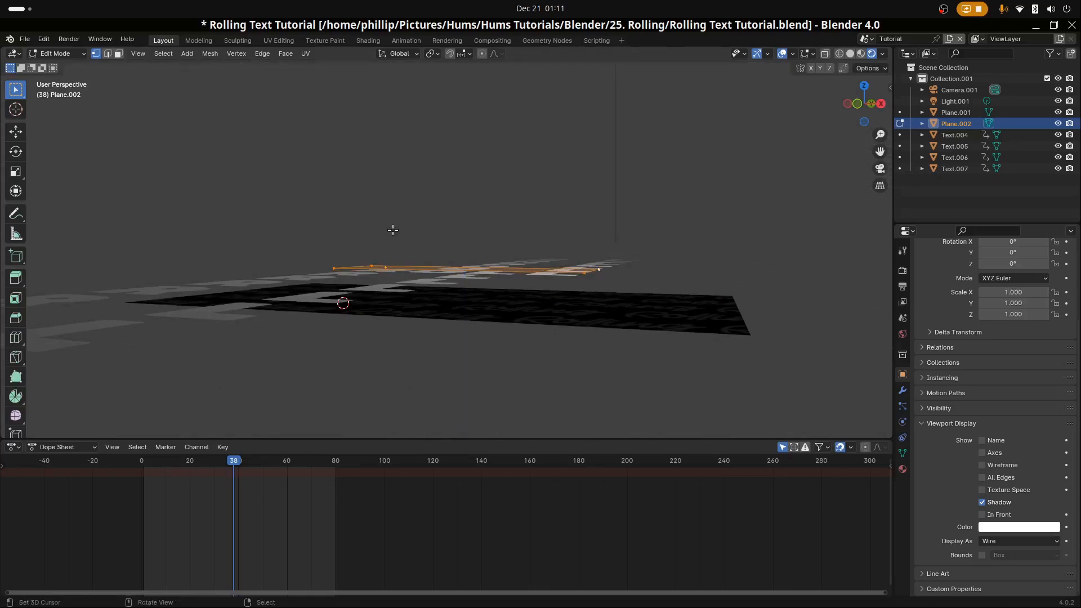
# Extrude the small plane's face about 0.25 m downward along its normal and return to Object Mode.
pyautogui.press('e')
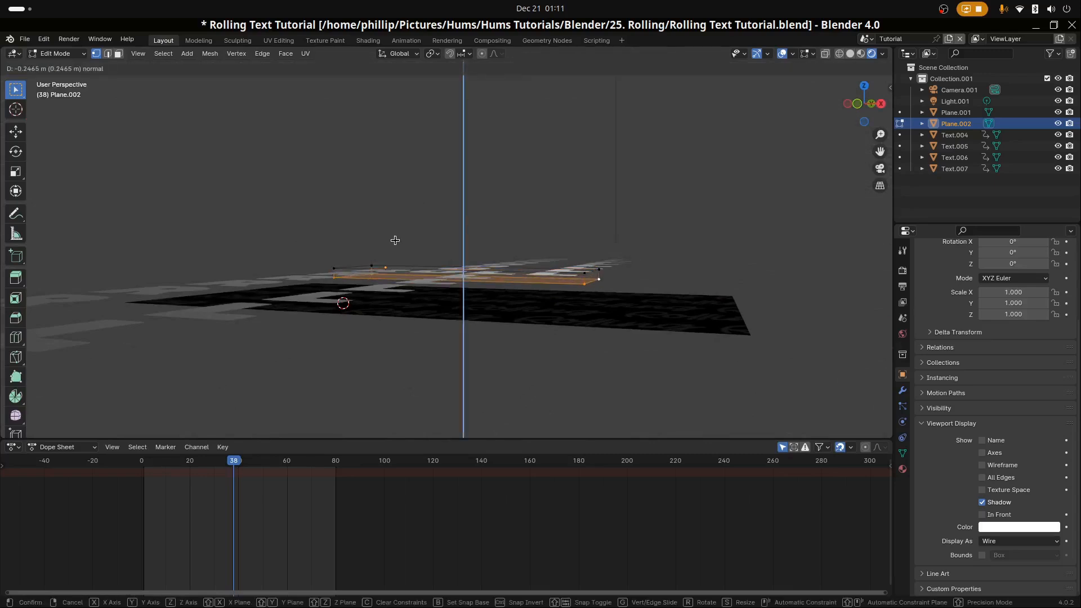
pyautogui.click(395, 240)
pyautogui.press('Tab')
# Adjust the extruded box's height along Z and return to the camera view.
pyautogui.moveTo(395, 242)
pyautogui.mouseDown(button='middle')
pyautogui.moveTo(332, 255)
pyautogui.moveTo(345, 236)
pyautogui.moveTo(382, 258)
pyautogui.mouseUp(button='middle')
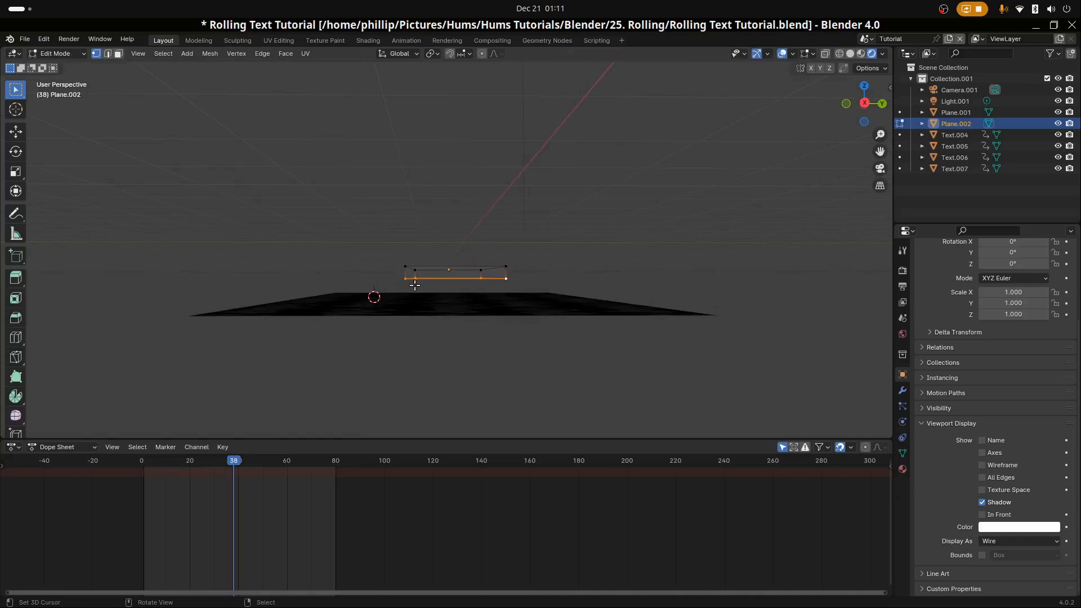
pyautogui.press('g')
pyautogui.press('y')
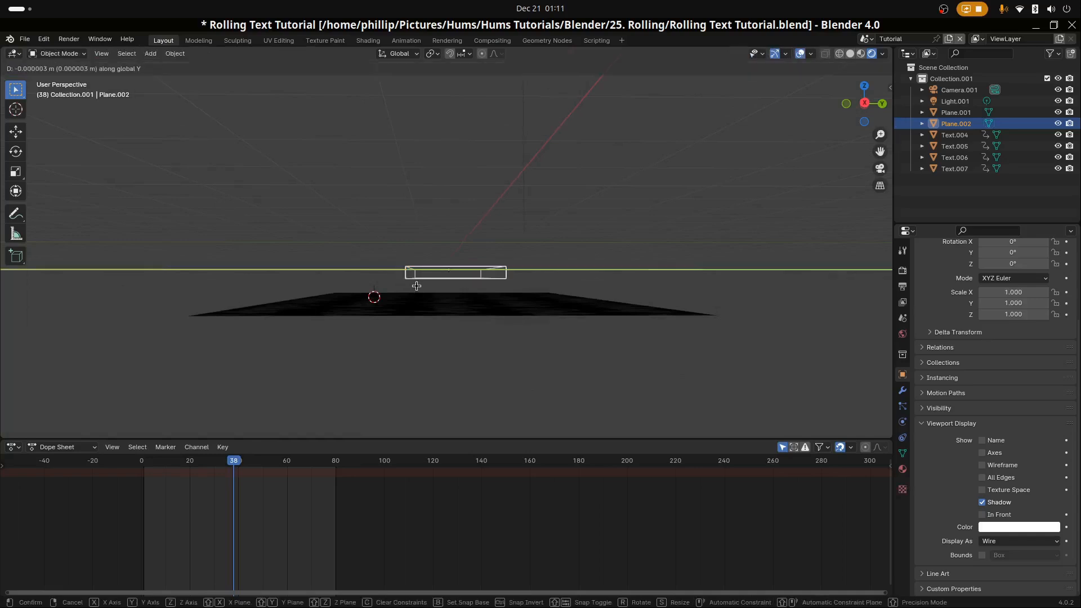
pyautogui.press('z')
pyautogui.click(419, 289)
pyautogui.moveTo(419, 289); pyautogui.dragTo(415, 284, button='middle')
pyautogui.press('KP_0')
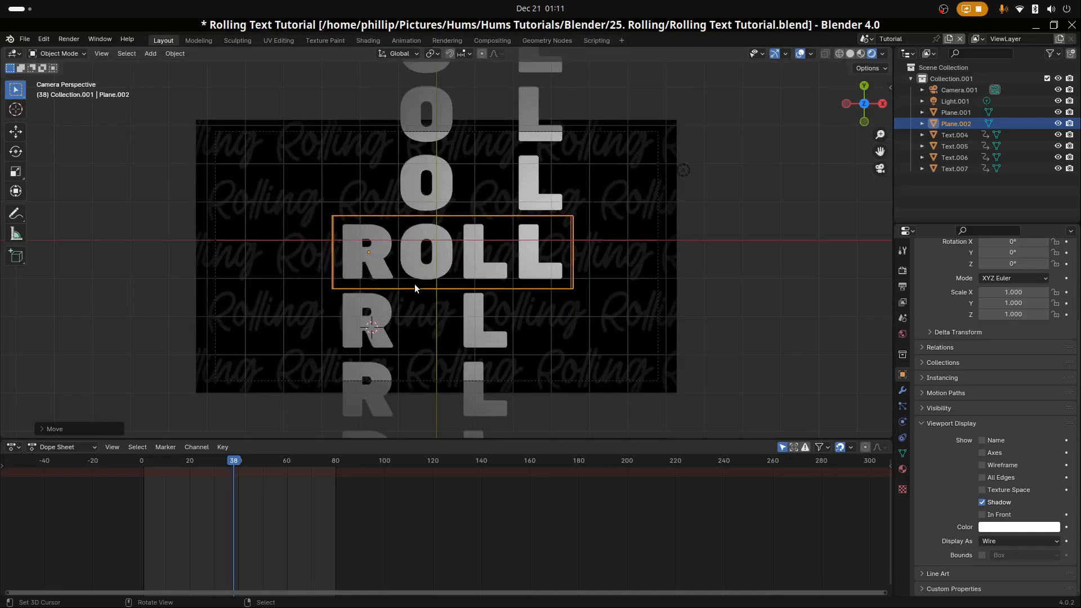
# Rename the extruded box around the ROLL row as Rolling Mask.
pyautogui.press('F2')
pyautogui.write('r')
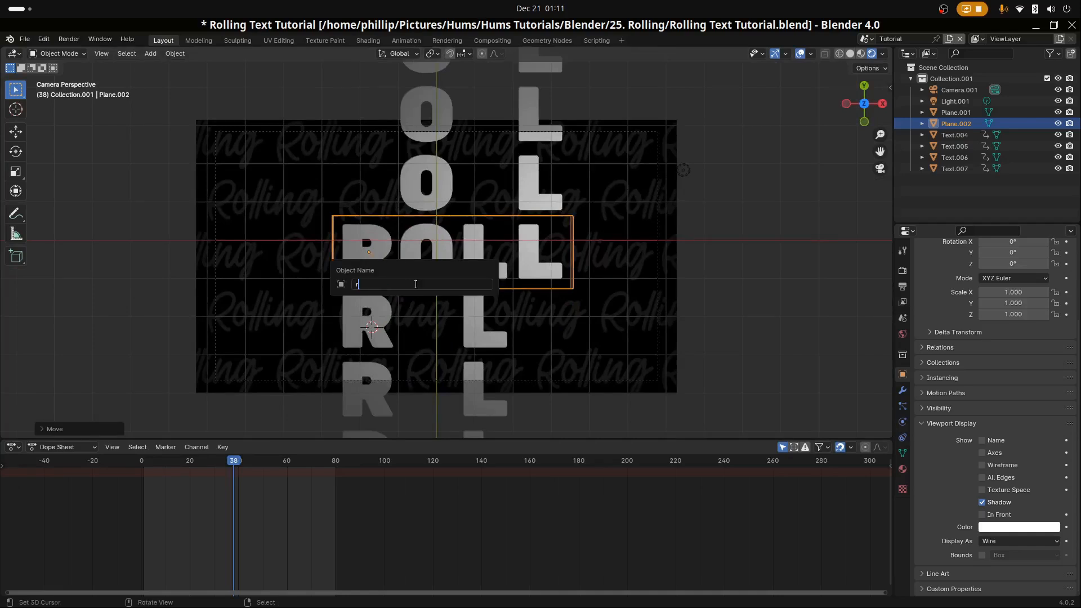
pyautogui.write('OLLING')
pyautogui.press('BackSpace')
pyautogui.press('BackSpace')
pyautogui.press('BackSpace')
pyautogui.press('BackSpace')
pyautogui.press('BackSpace')
pyautogui.press('BackSpace')
pyautogui.write('Rolling Mask')
pyautogui.press('Return')
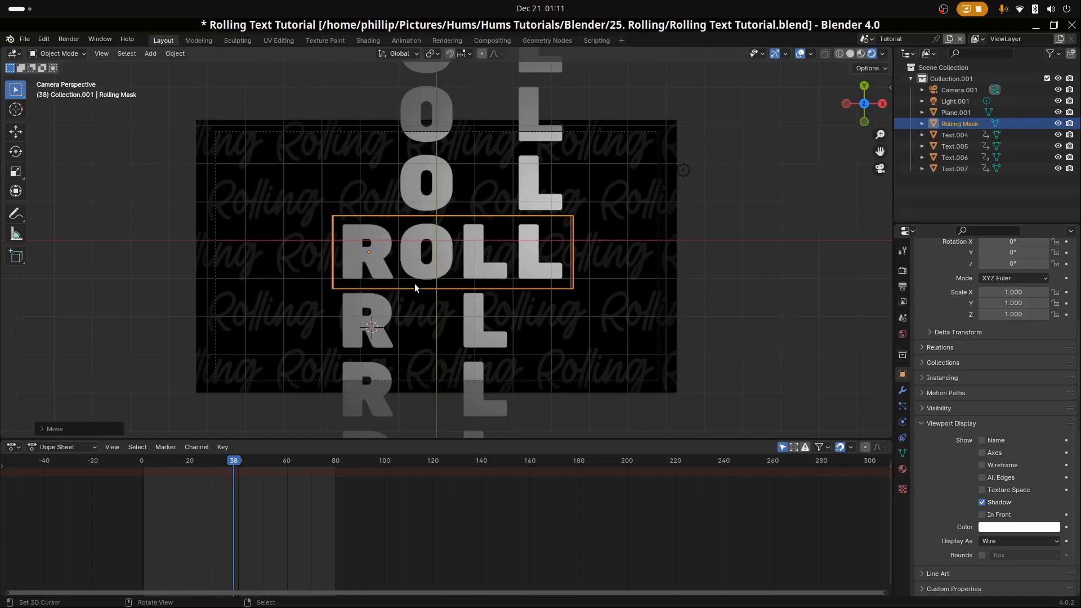
# Add a Boolean modifier to the R letter column.
pyautogui.scroll(1, 489, 273)
pyautogui.click(489, 272)
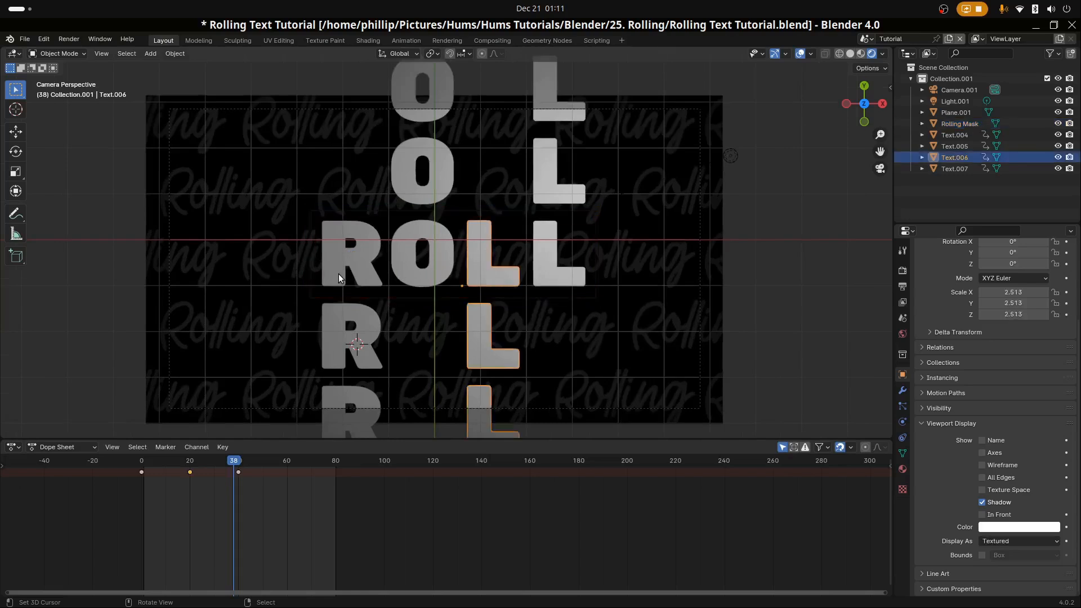
pyautogui.click(341, 277)
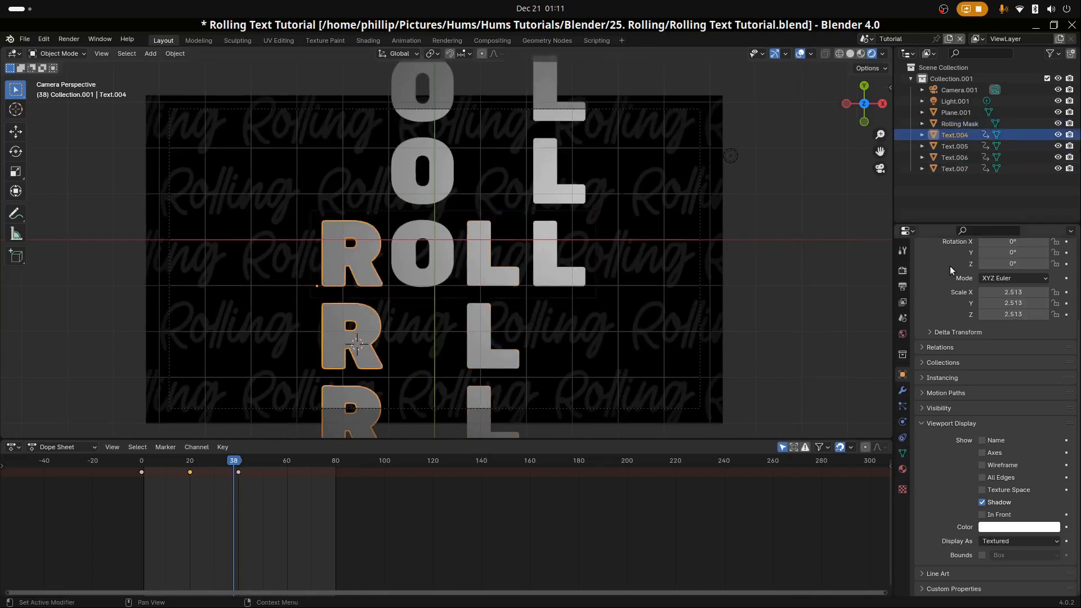
pyautogui.click(903, 390)
pyautogui.click(969, 268)
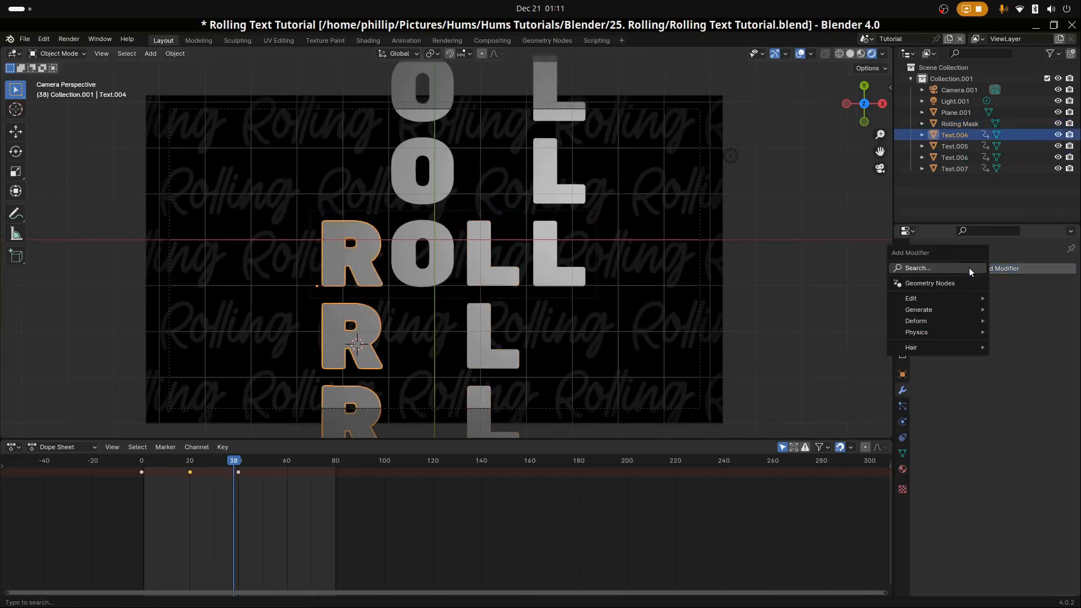
pyautogui.click(955, 269)
pyautogui.write('b')
pyautogui.write('oo')
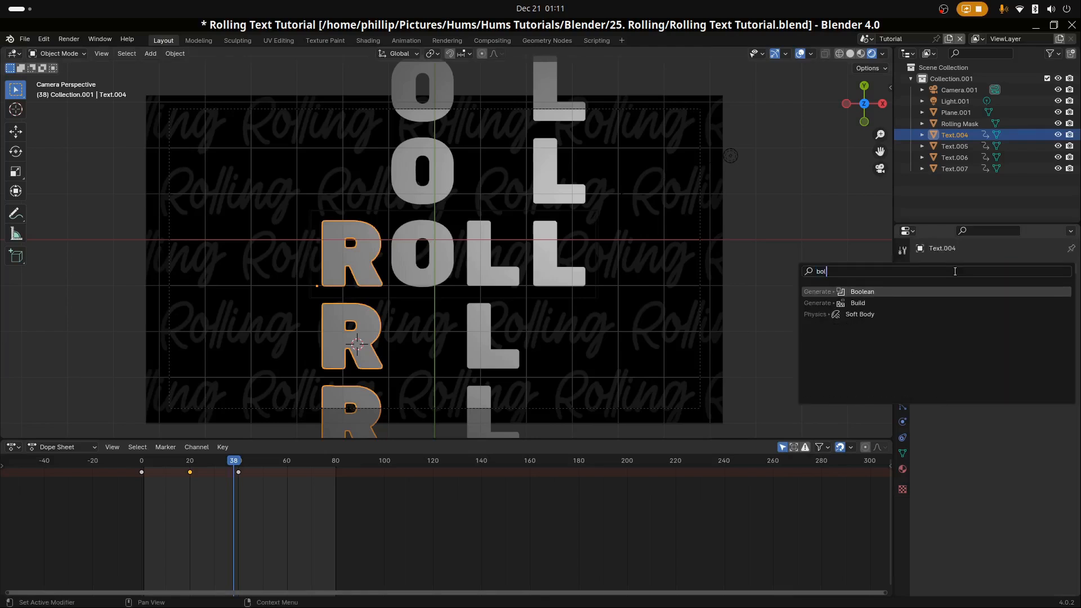
pyautogui.press('Return')
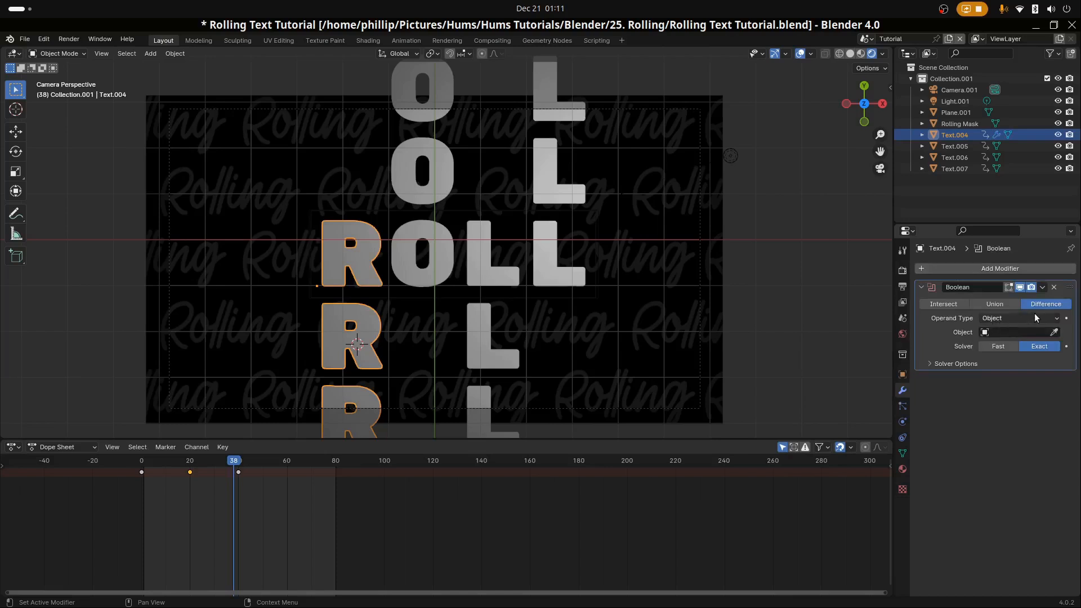
# Set the R column's Boolean to Intersect with Rolling Mask as the object, using the Fast solver.
pyautogui.click(954, 304)
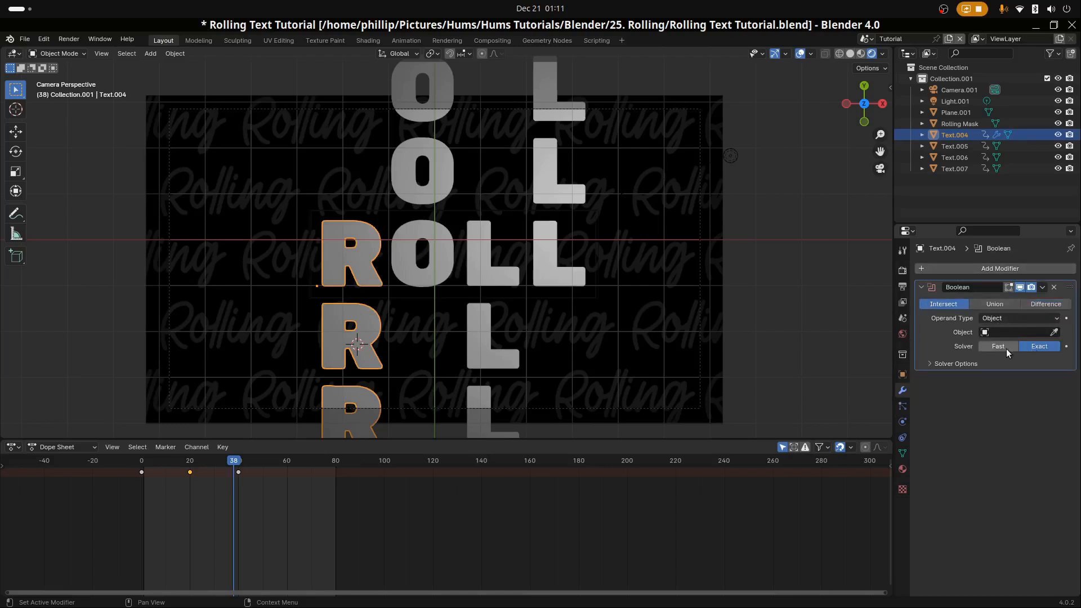
pyautogui.click(1022, 332)
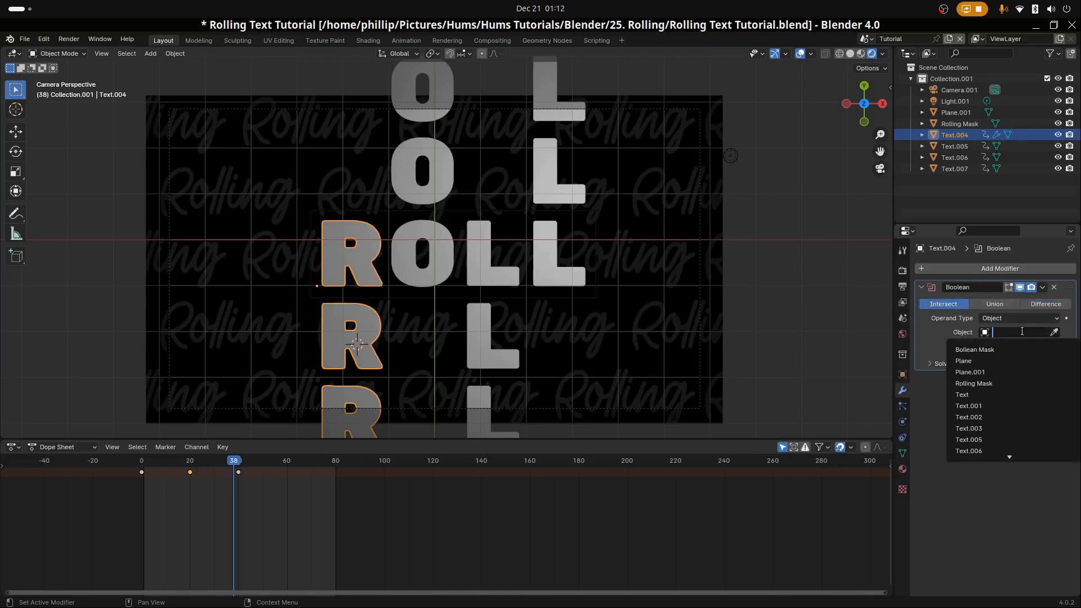
pyautogui.write('roll')
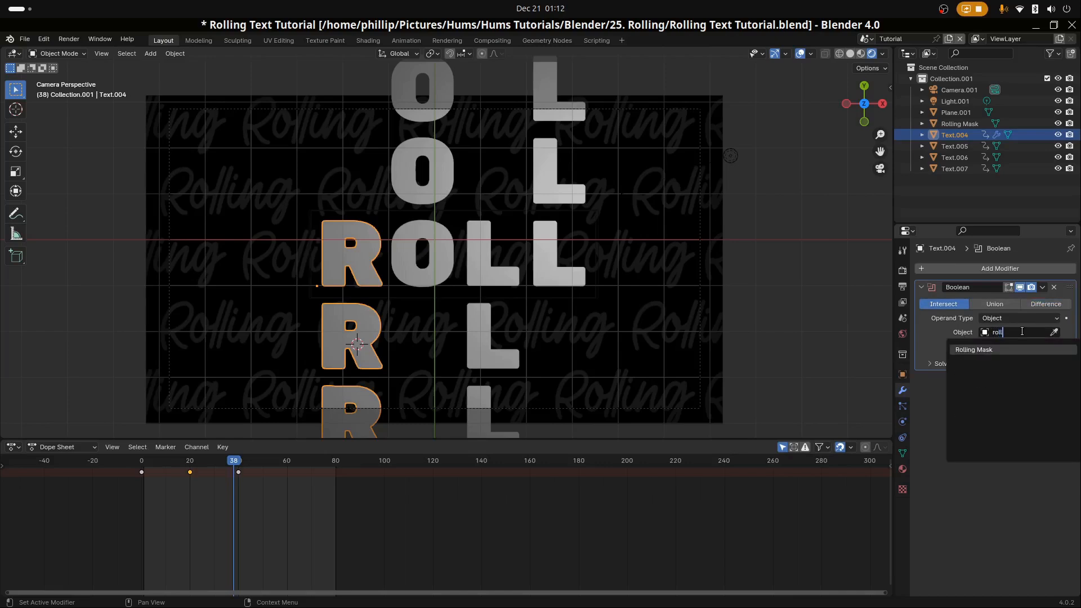
pyautogui.press('Return')
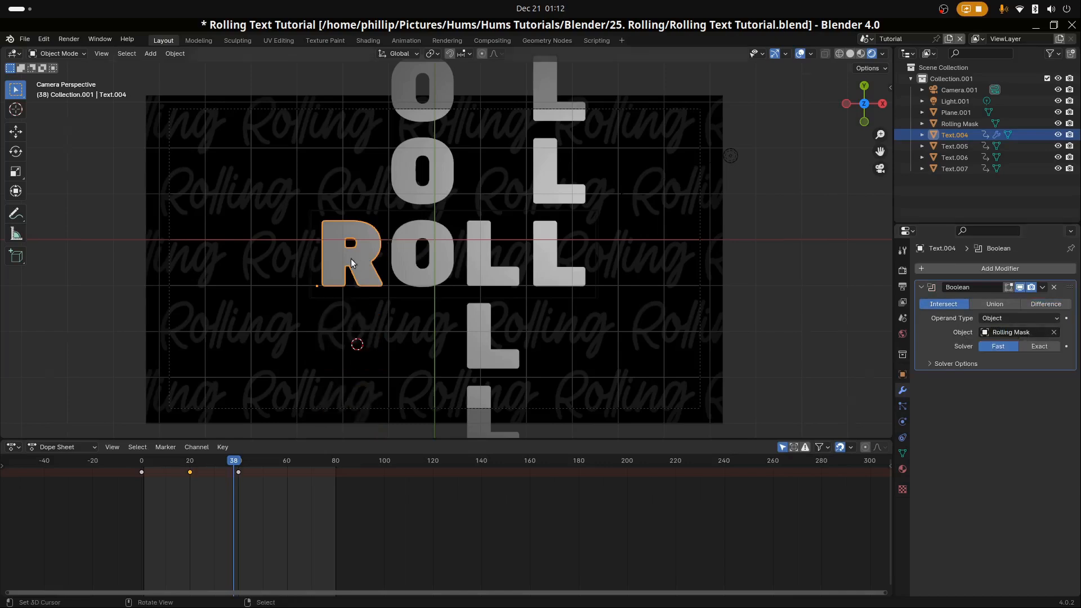
# Play the animation to check how the mask clips the R column.
pyautogui.scroll(2, 357, 258)
pyautogui.scroll(-3, 333, 304)
pyautogui.press('space')
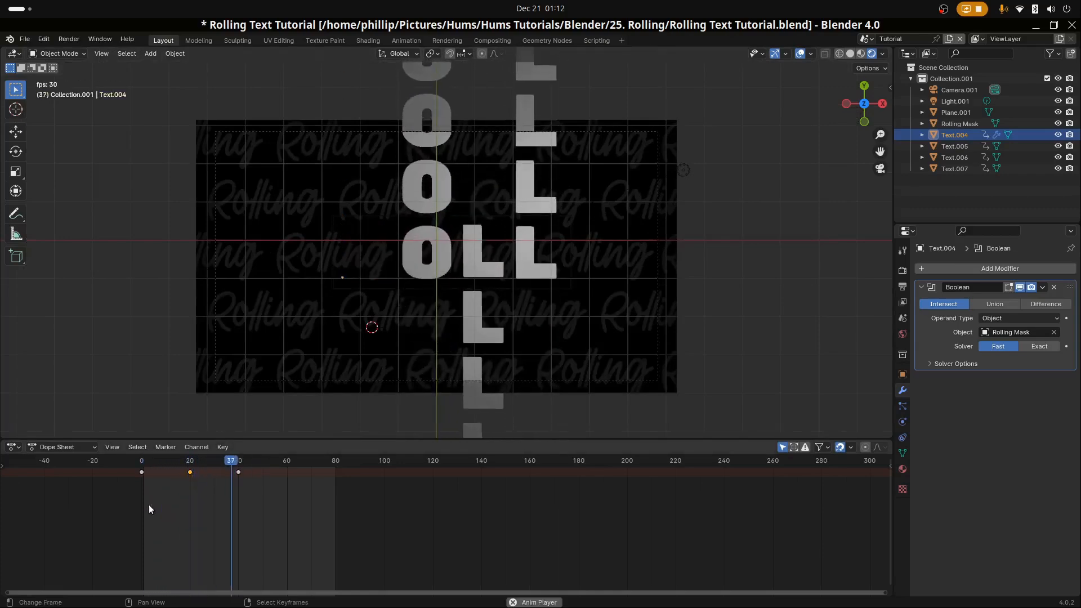
pyautogui.press('space')
# From a side view, lower the background plane along Z so it sits beneath the letter columns.
pyautogui.moveTo(309, 304); pyautogui.dragTo(732, 366, button='middle')
pyautogui.click(464, 286)
pyautogui.click(471, 275)
pyautogui.click(903, 374)
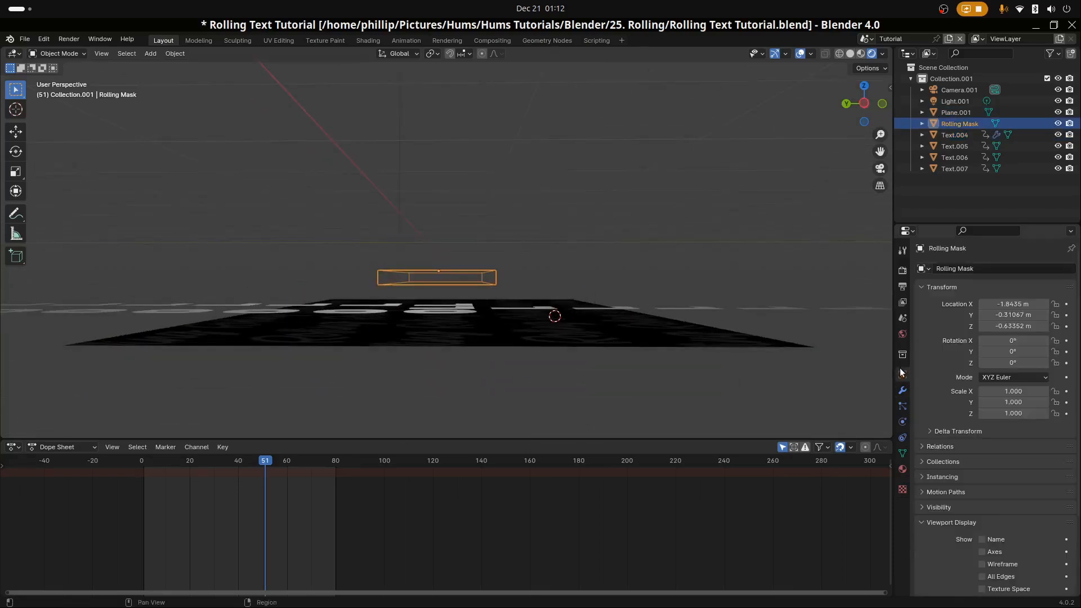
pyautogui.click(356, 309)
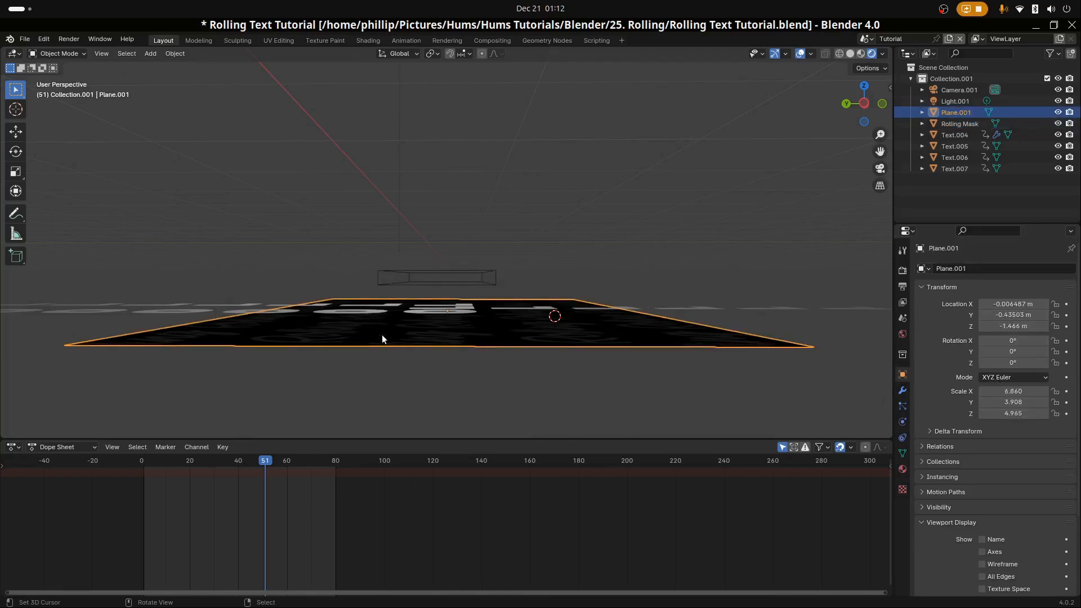
pyautogui.press('g')
pyautogui.press('z')
pyautogui.click(417, 286)
pyautogui.press('g')
pyautogui.press('z')
pyautogui.click(415, 325)
# Lower the Rolling Mask about 0.69 m along Z to enclose the letters, then check the motion from the camera view.
pyautogui.rightClick(425, 281)
pyautogui.press('g')
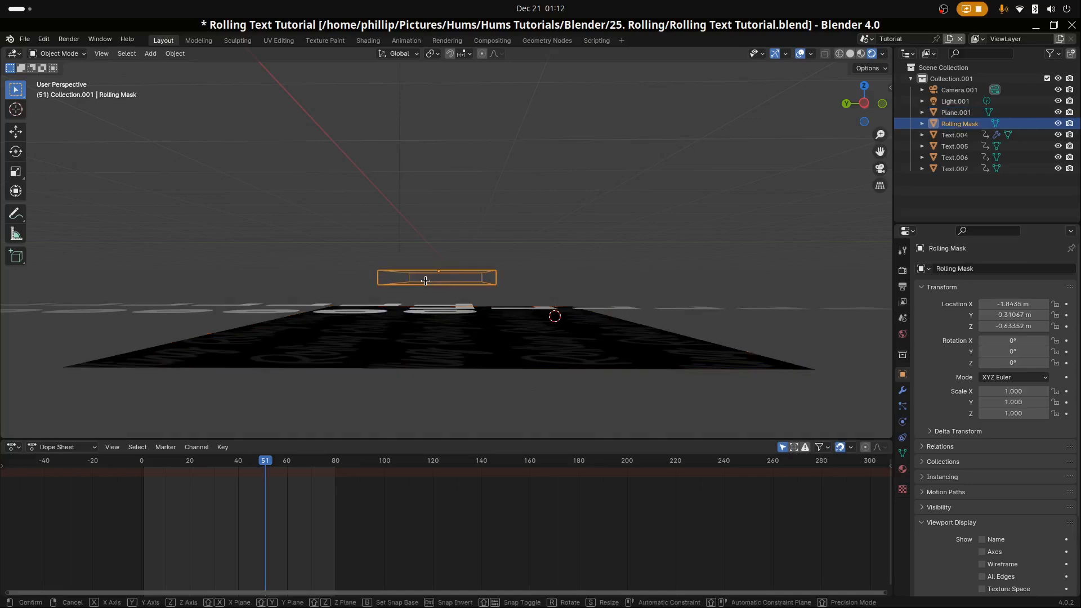
pyautogui.press('z')
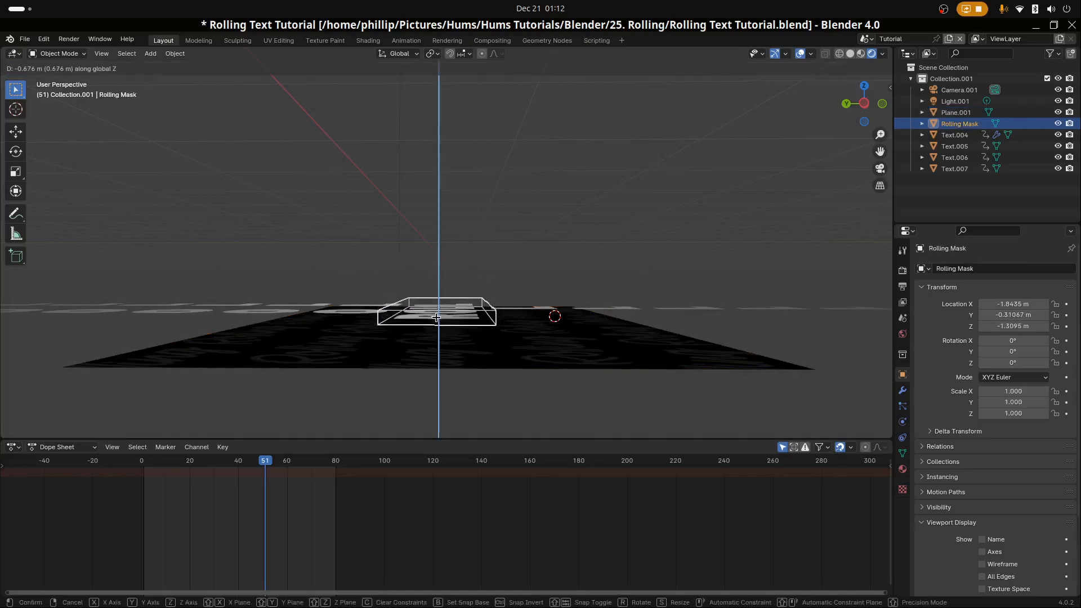
pyautogui.click(451, 308)
pyautogui.press('KP_0')
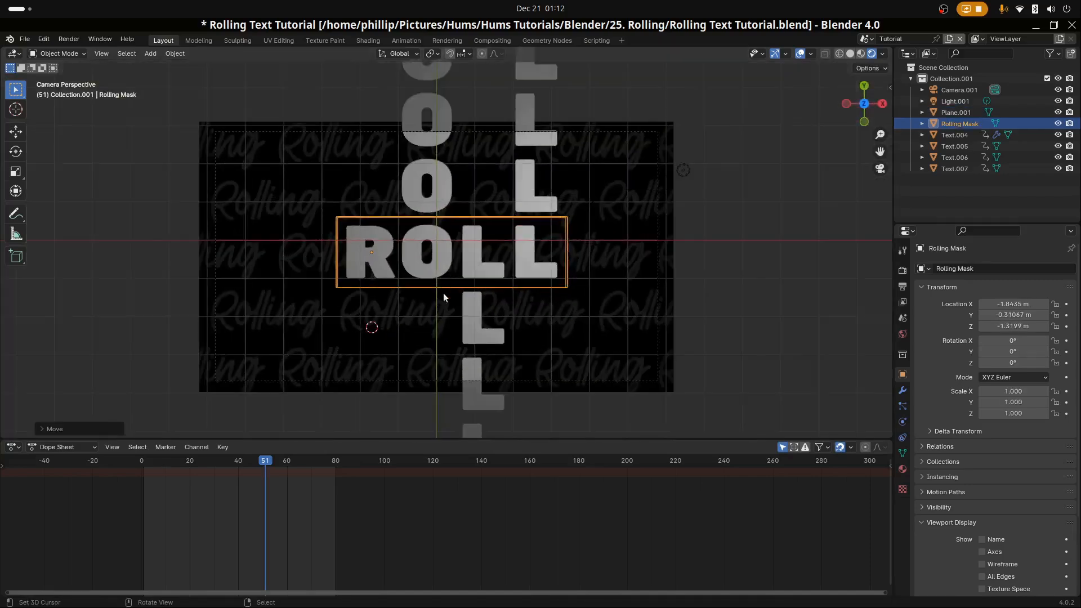
pyautogui.moveTo(268, 519); pyautogui.dragTo(127, 524)
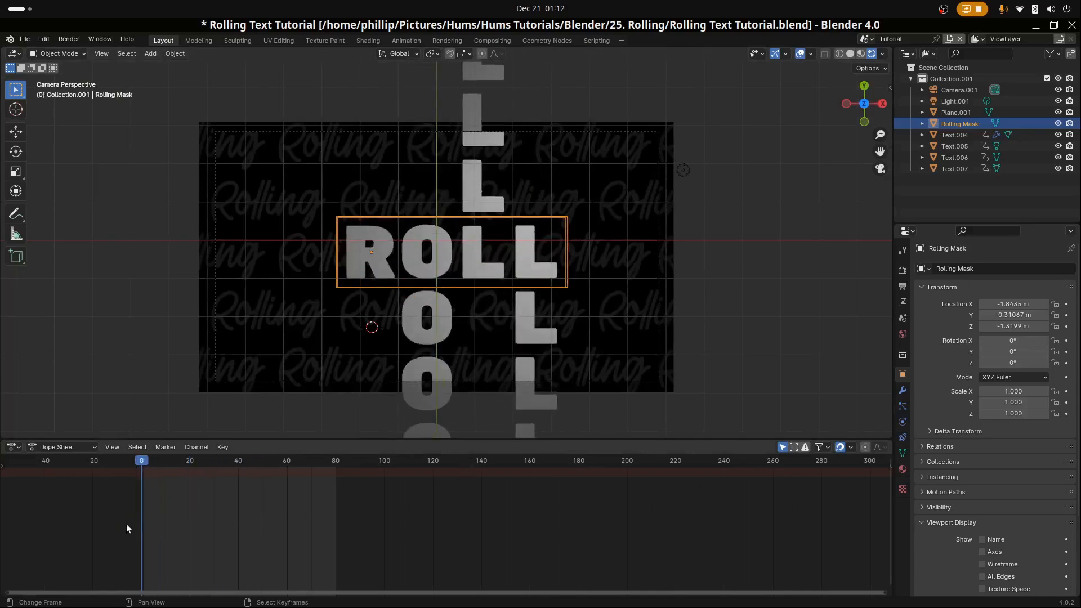
pyautogui.press('space')
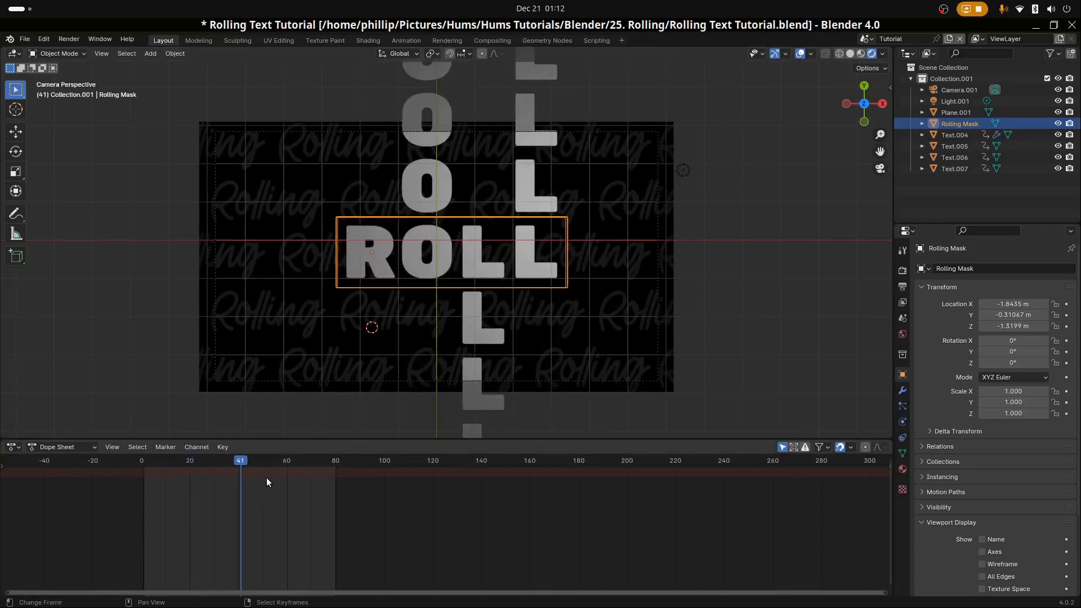
# Copy the R column's modifiers to the O column and both L columns.
pyautogui.click(425, 268)
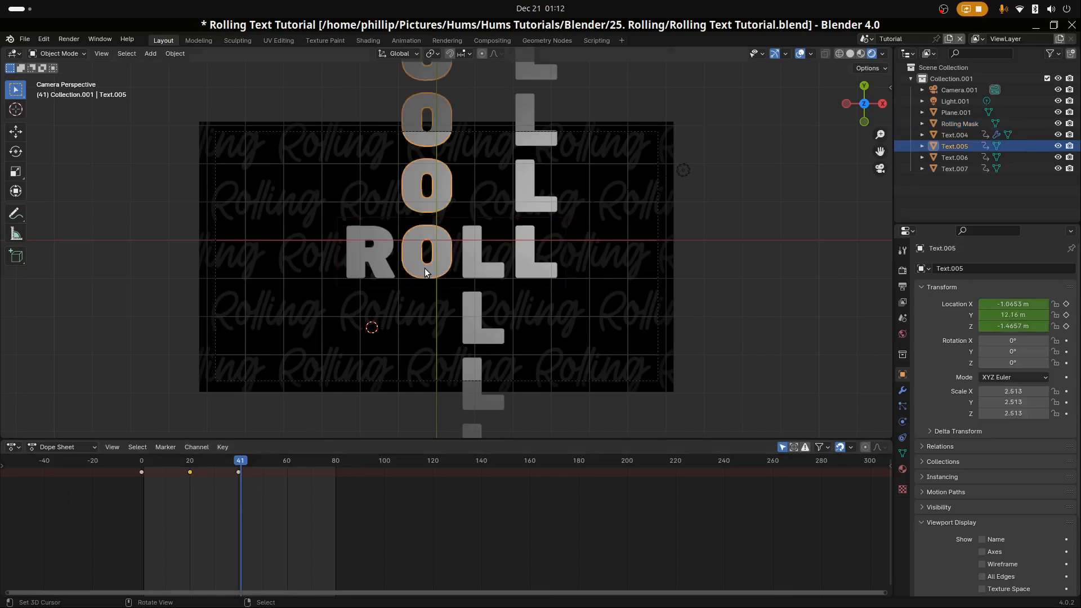
pyautogui.keyDown('shift'); pyautogui.click(466, 268); pyautogui.keyUp('shift')
pyautogui.keyDown('shift'); pyautogui.click(546, 275); pyautogui.keyUp('shift')
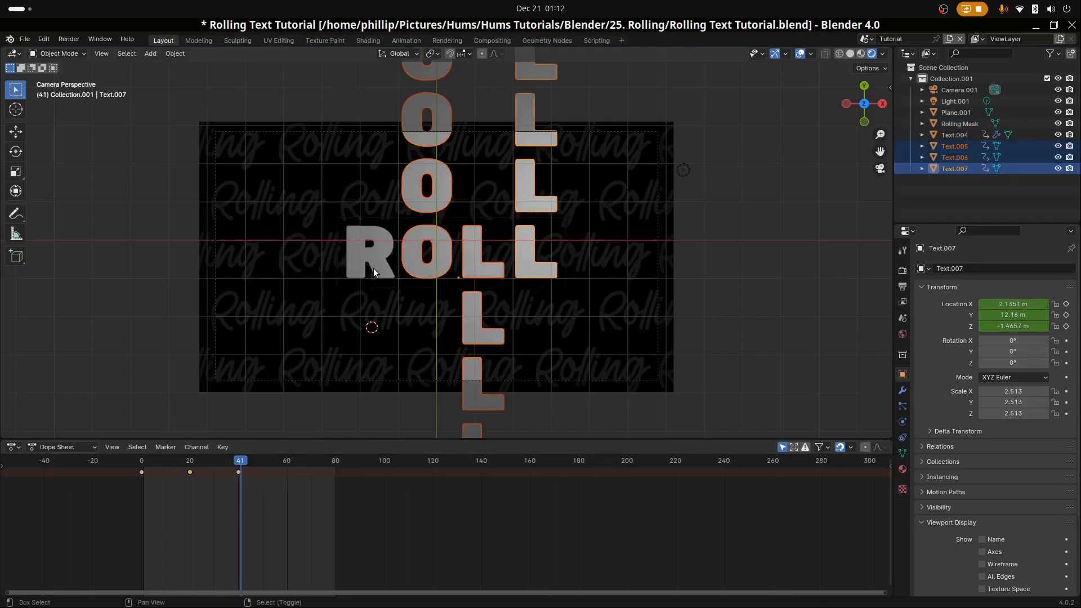
pyautogui.keyDown('shift'); pyautogui.click(393, 279); pyautogui.keyUp('shift')
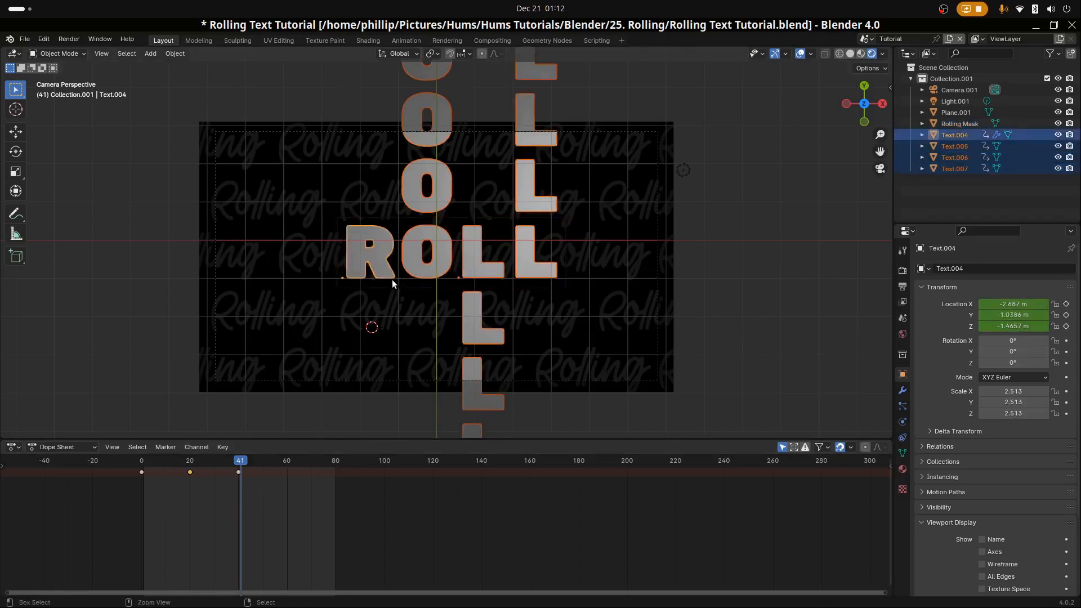
pyautogui.hotkey('ctrl', 'l')
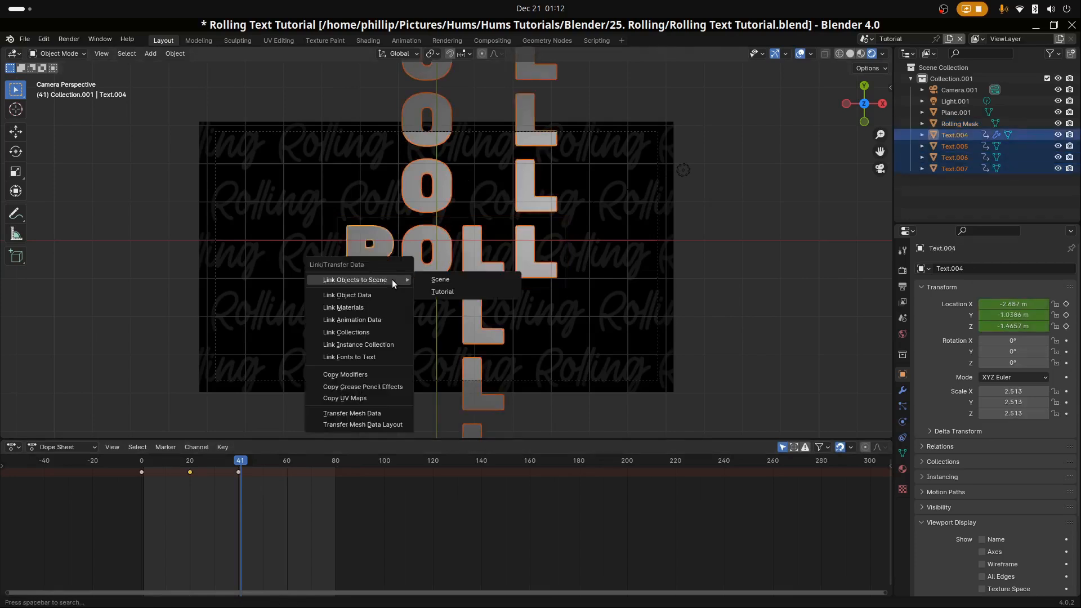
pyautogui.click(359, 375)
# Scrub back to frame 0, deselect the letters and play the animation to check all four masked columns.
pyautogui.moveTo(236, 515); pyautogui.dragTo(116, 532)
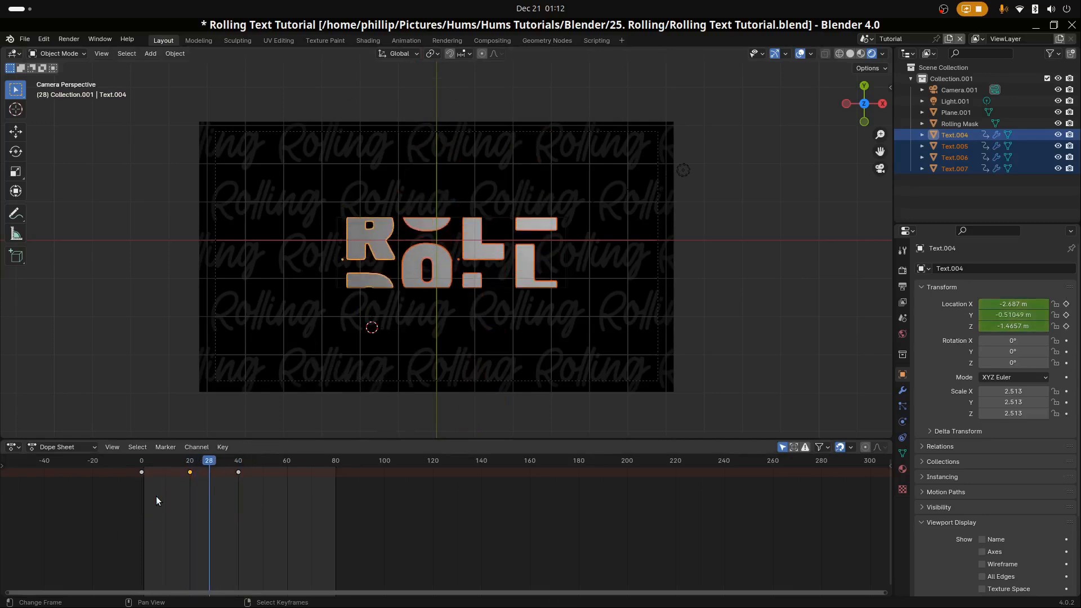
pyautogui.press('Escape')
pyautogui.click(130, 370)
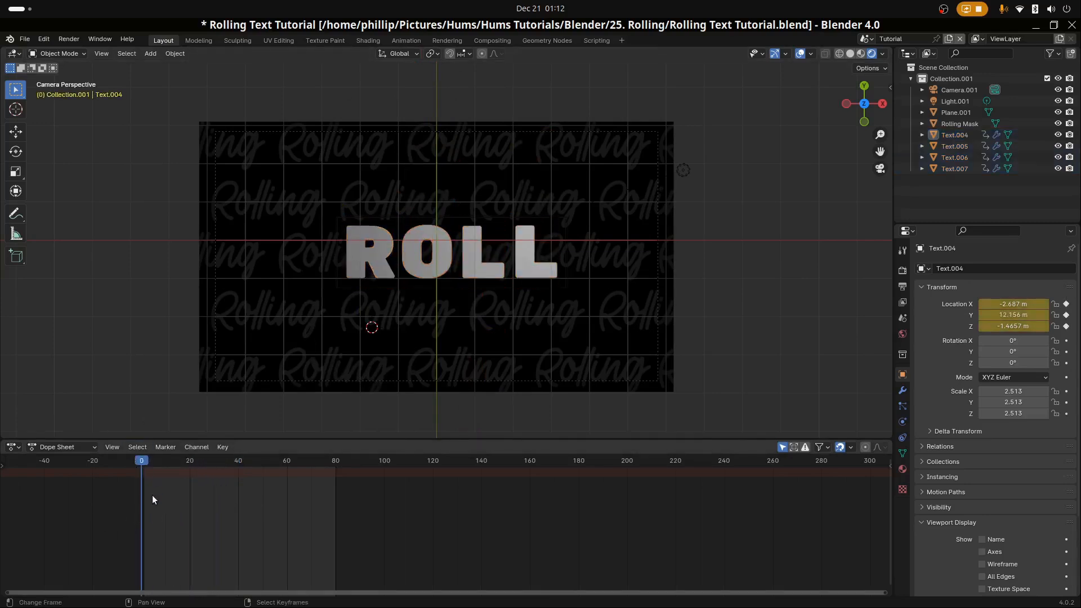
pyautogui.press('space')
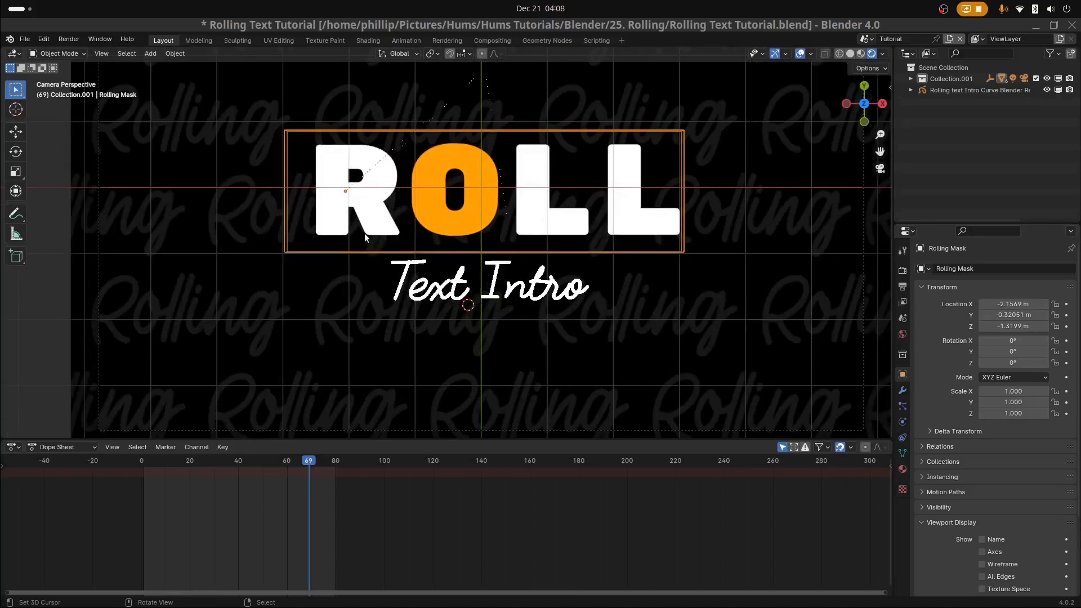
# Inspect the R and O columns, play through the coloured intro, and render frame 53 as a test.
pyautogui.click(385, 228)
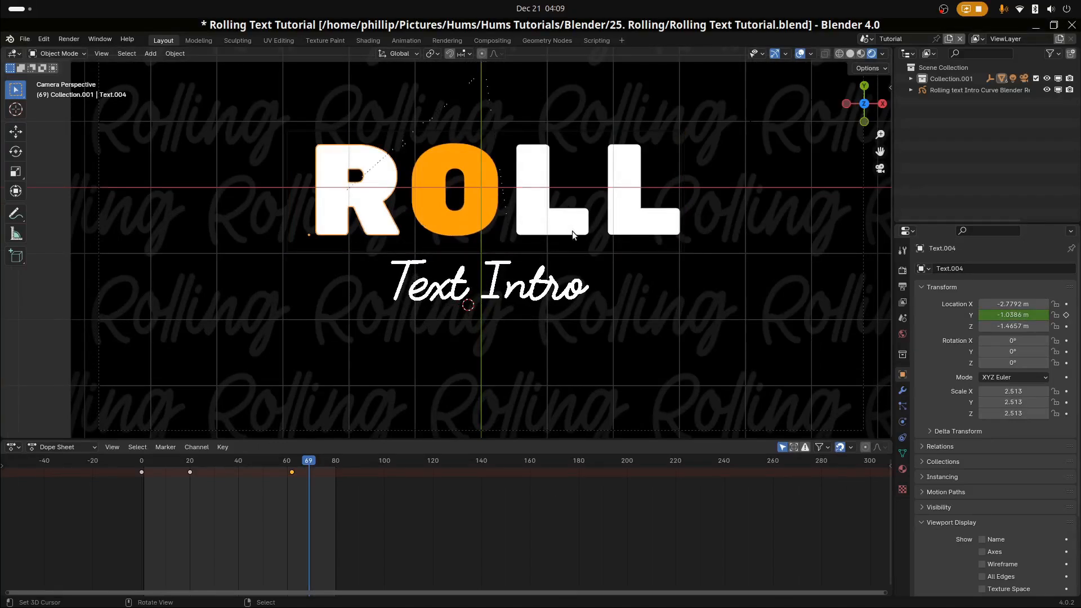
pyautogui.click(466, 222)
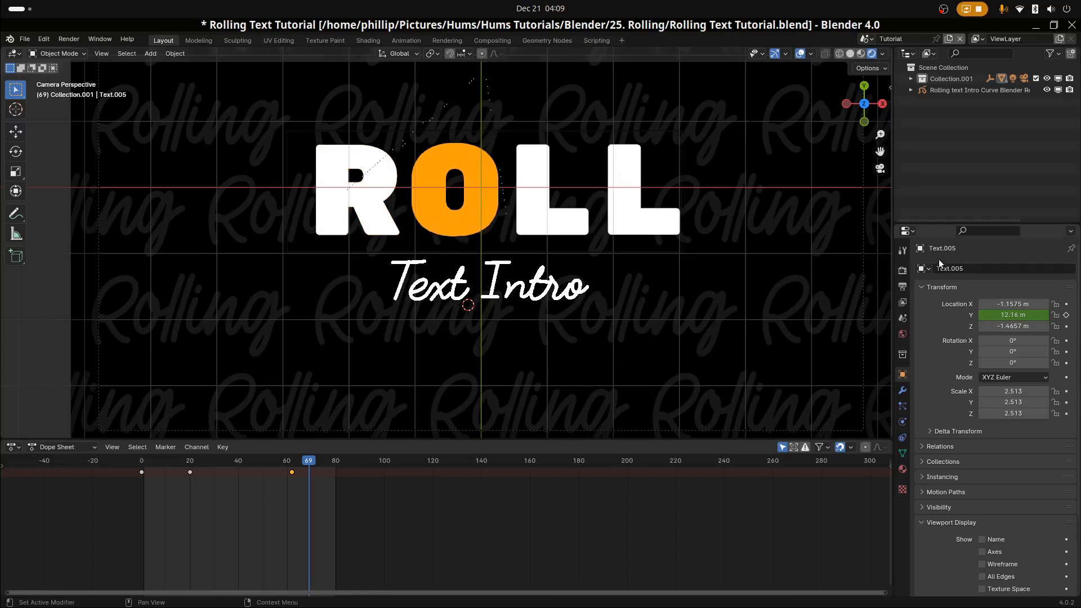
pyautogui.click(301, 506)
pyautogui.press('space')
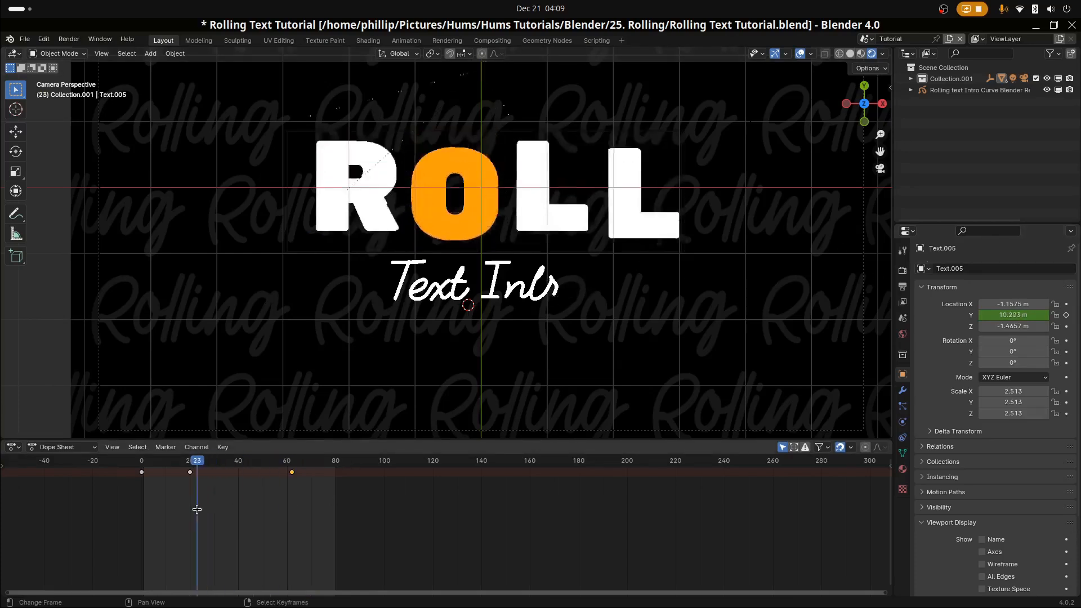
pyautogui.press('space')
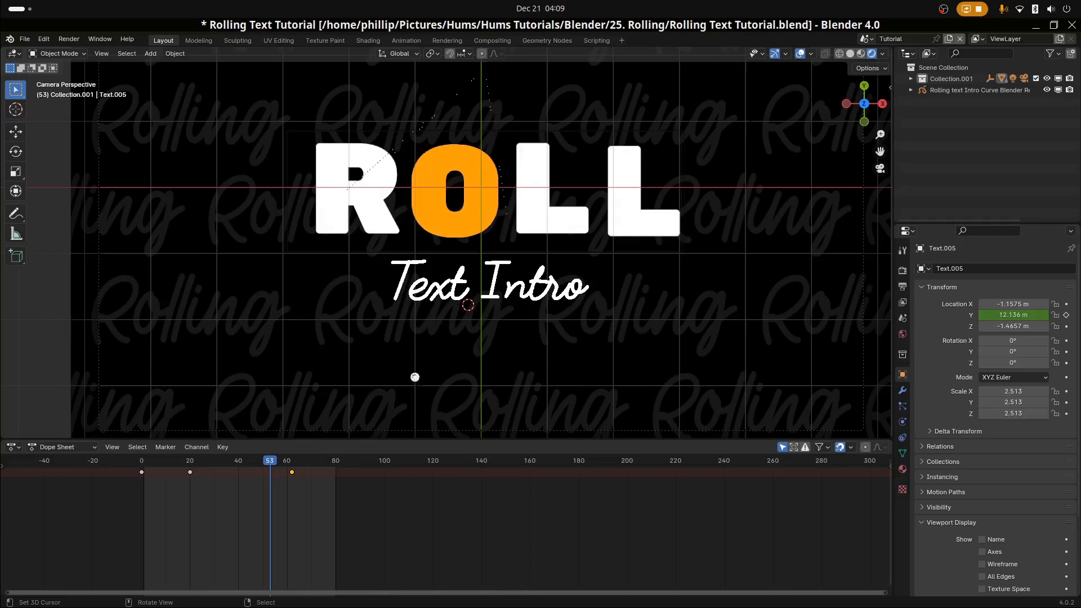
pyautogui.press('F12')
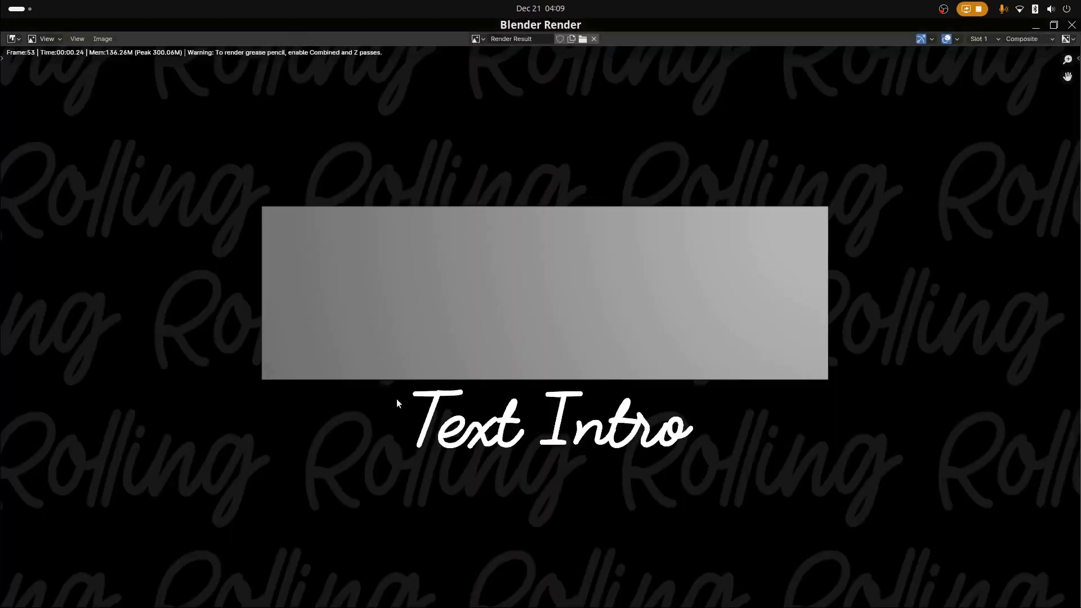
# Close the test render and exclude the Rolling Mask inside the Empty from renders.
pyautogui.press('Escape')
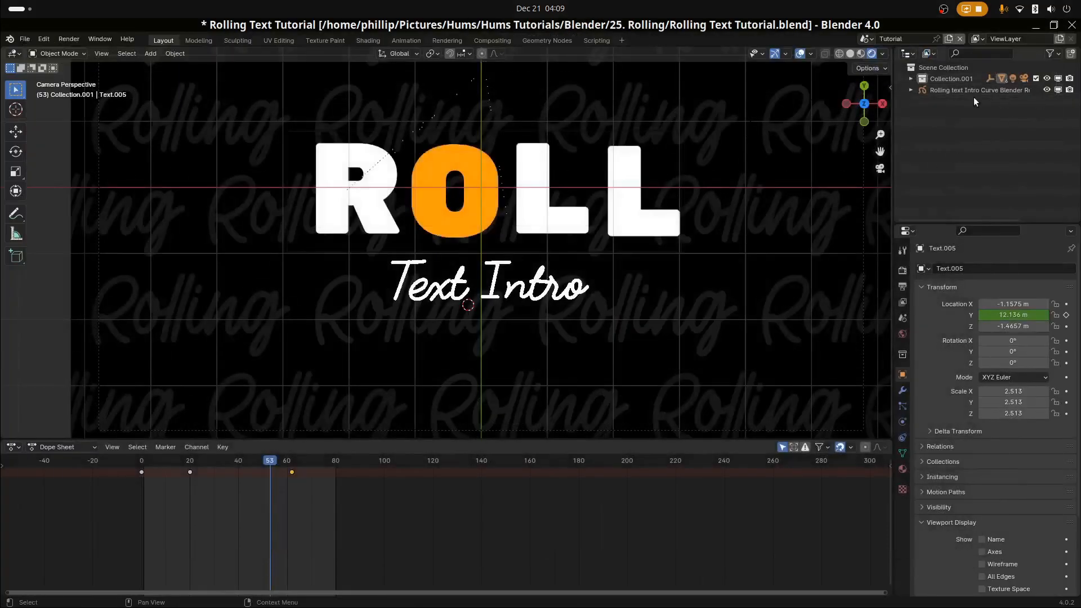
pyautogui.click(911, 78)
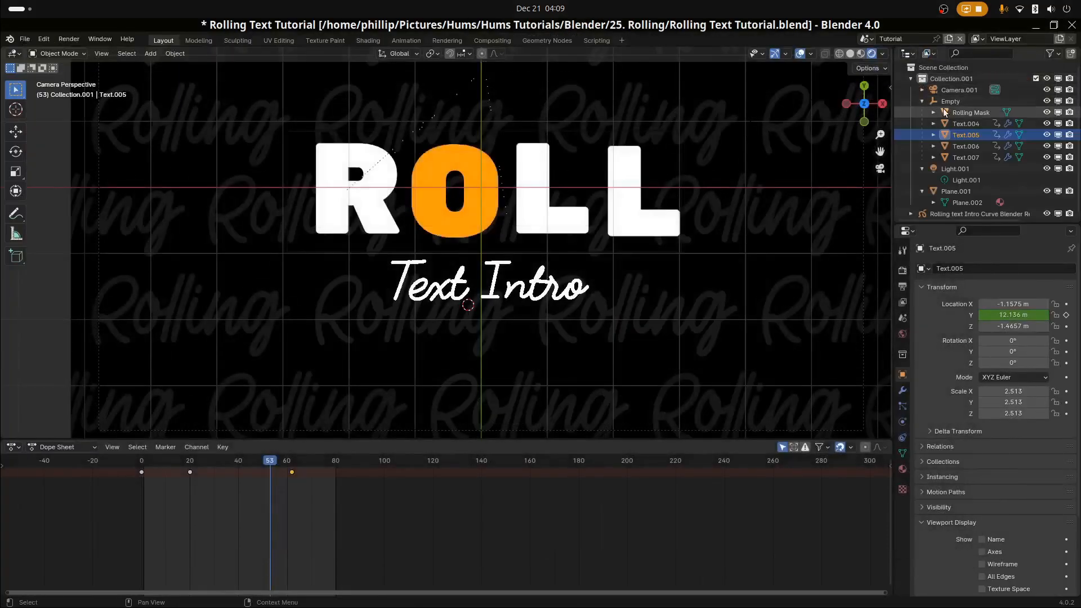
pyautogui.click(965, 113)
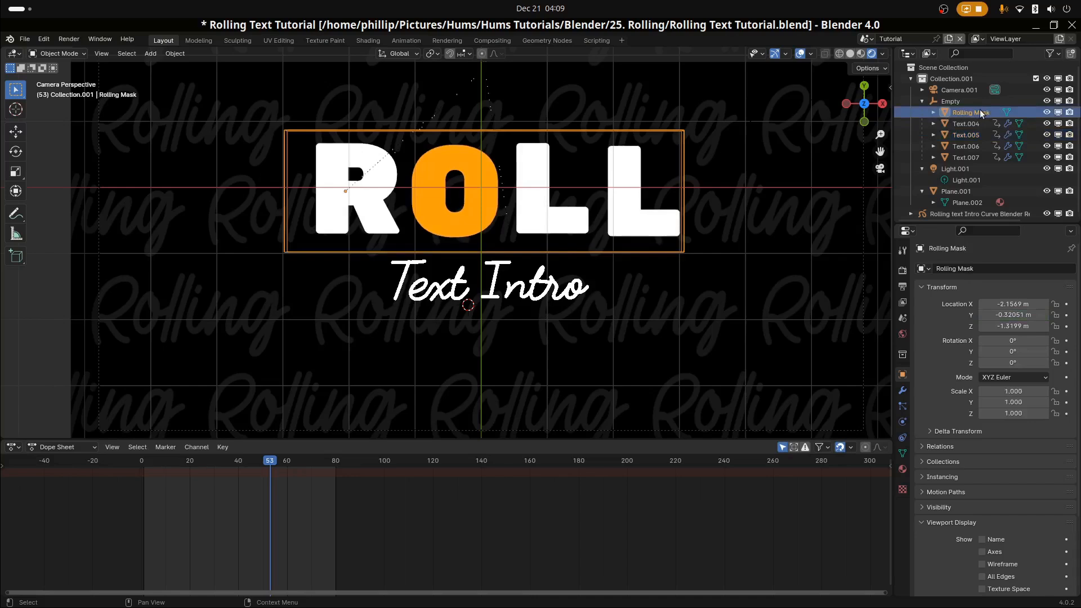
pyautogui.click(1070, 113)
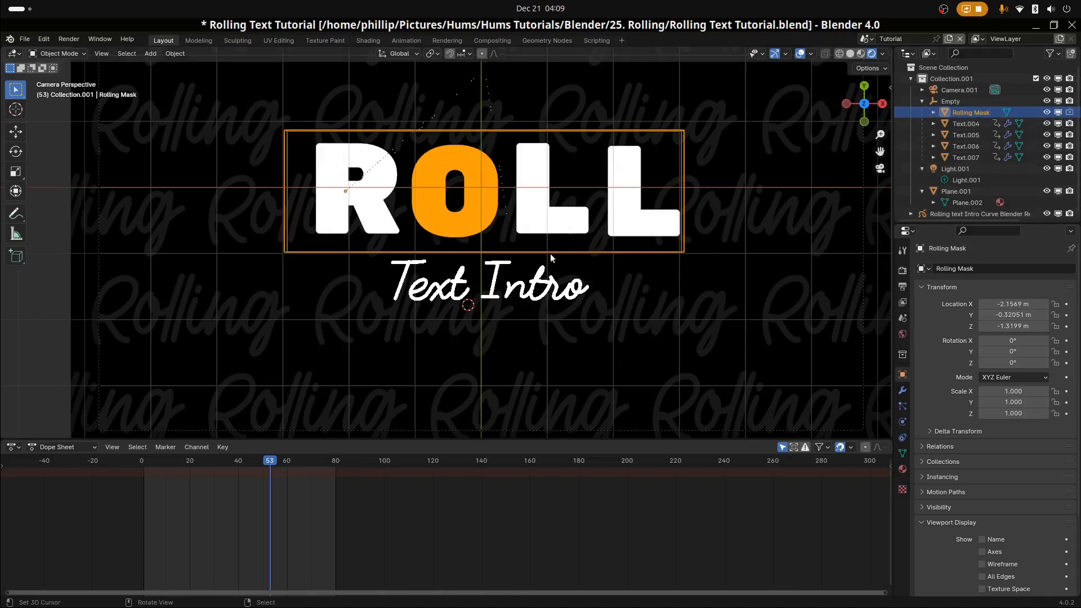
# Shift the Rolling Mask about 0.14 m along X to centre it around the letters, then render frame 53 again.
pyautogui.press('g')
pyautogui.press('x')
pyautogui.click(577, 292)
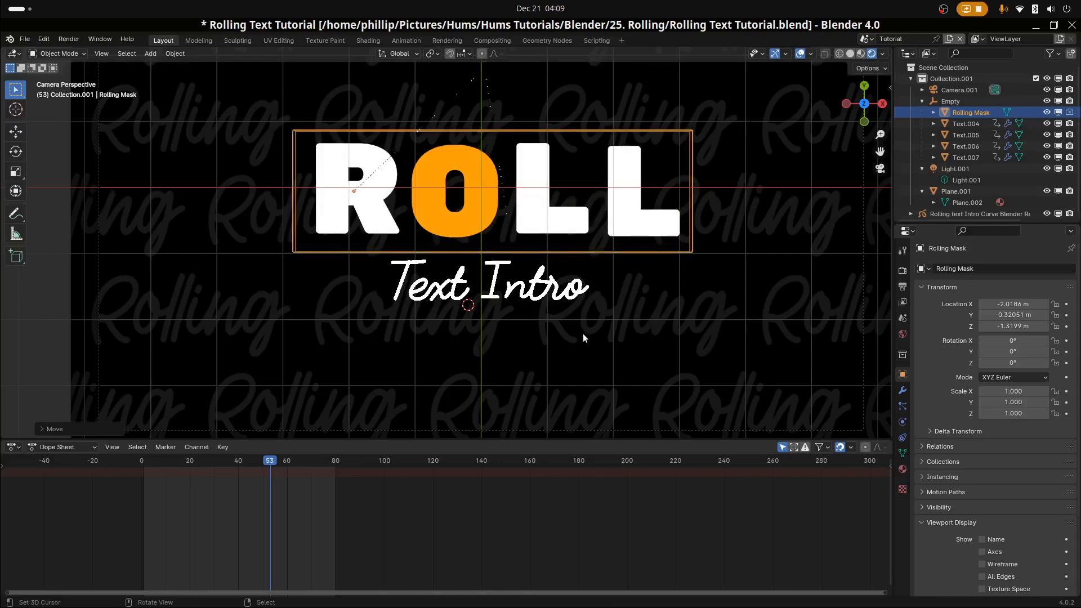
pyautogui.press('F12')
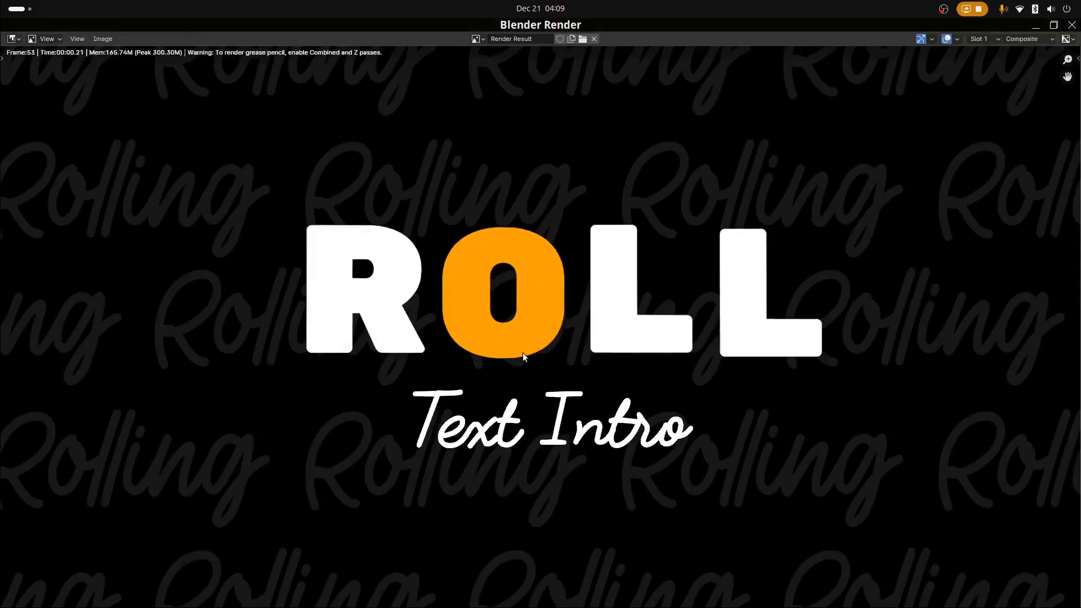
pyautogui.press('Escape')
# Play the animation from the start, select the Text Intro lettering, stop playback and scrub to frame 38.
pyautogui.click(219, 545)
pyautogui.hotkey('shift', 'Left')
pyautogui.press('space')
pyautogui.scroll(2, 445, 318)
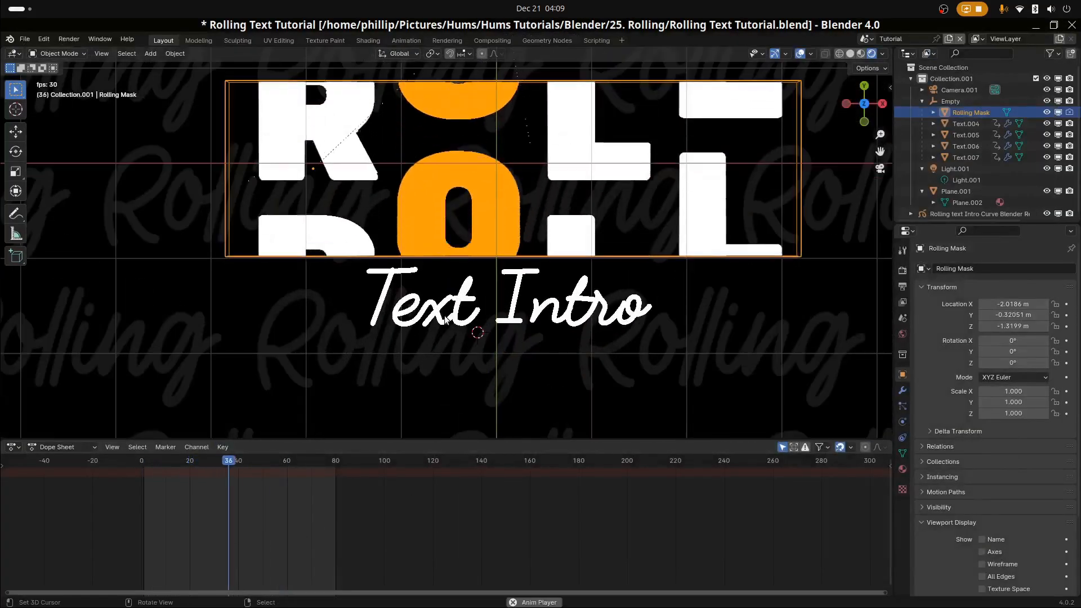
pyautogui.click(445, 318)
pyautogui.press('space')
pyautogui.click(209, 508)
pyautogui.moveTo(208, 508); pyautogui.dragTo(233, 514)
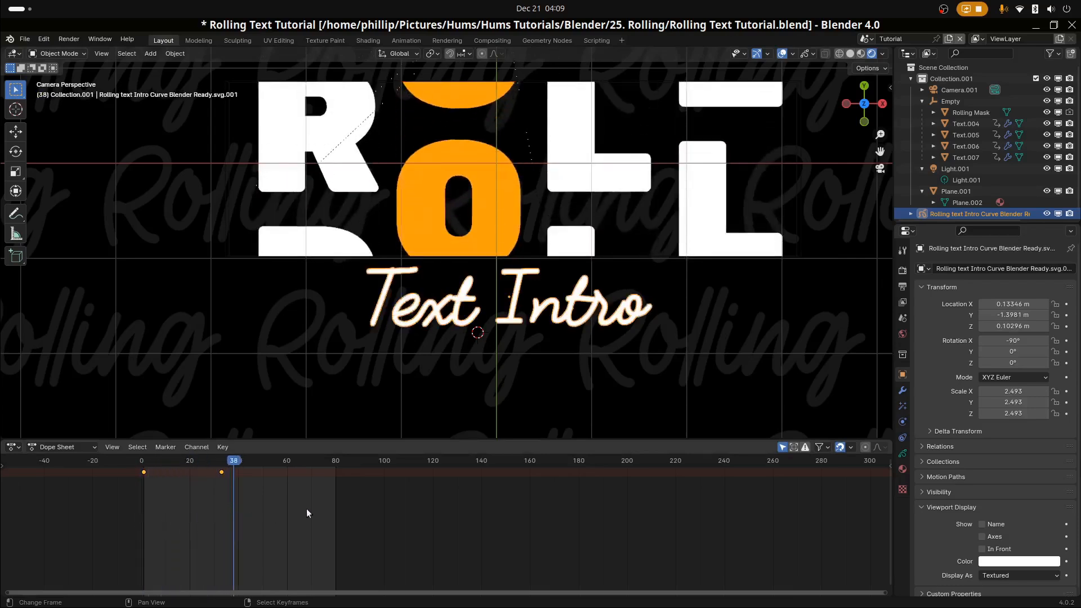
# Inspect the Text Intro lettering's Build modifier and its grease pencil stroke settings.
pyautogui.click(903, 390)
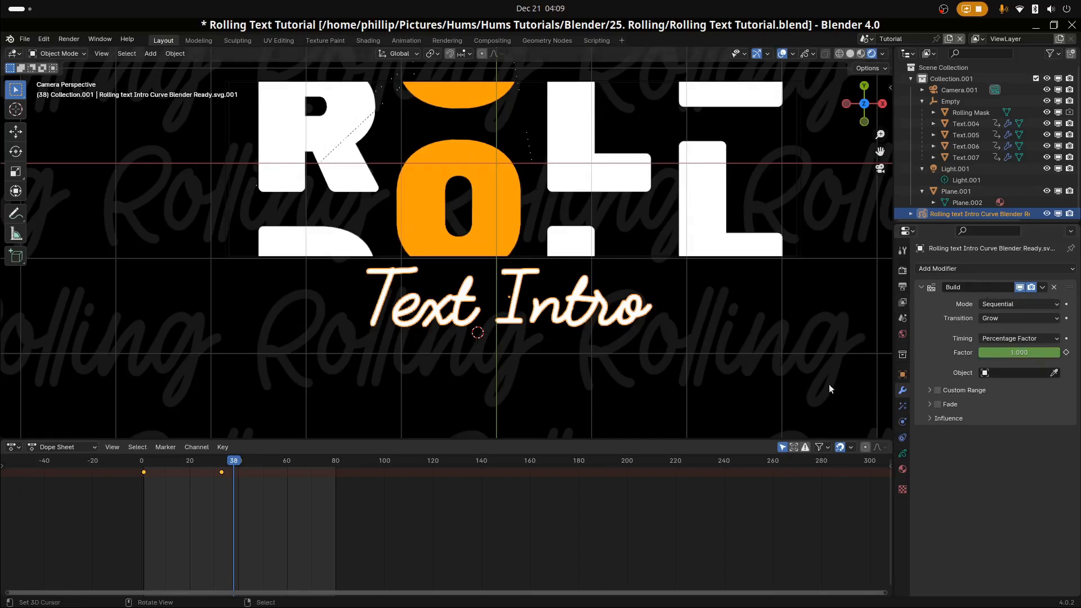
pyautogui.click(903, 454)
pyautogui.scroll(-5, 961, 512)
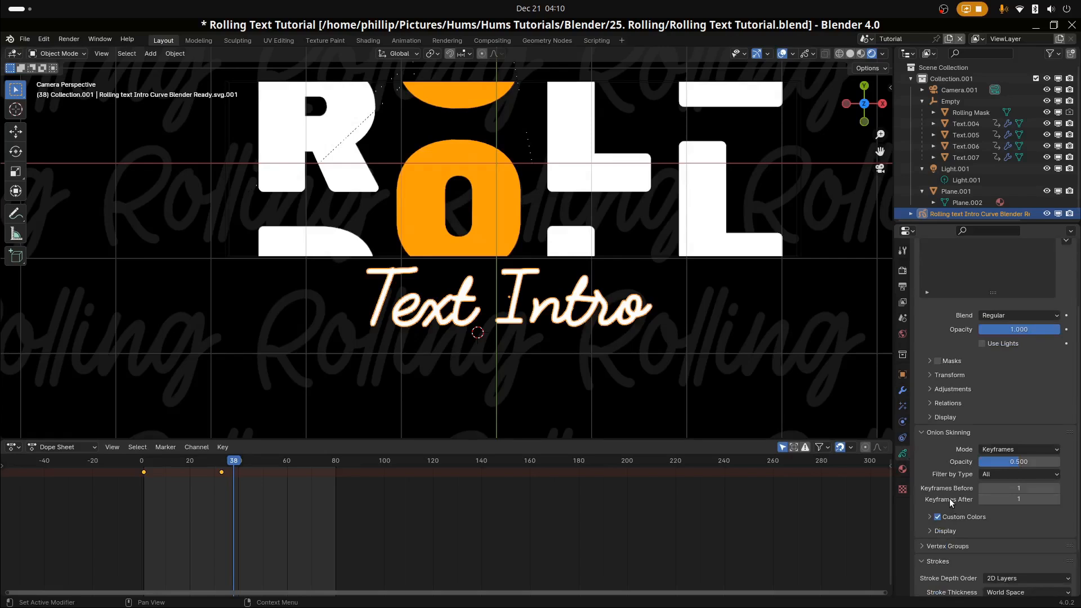
pyautogui.scroll(-3, 948, 496)
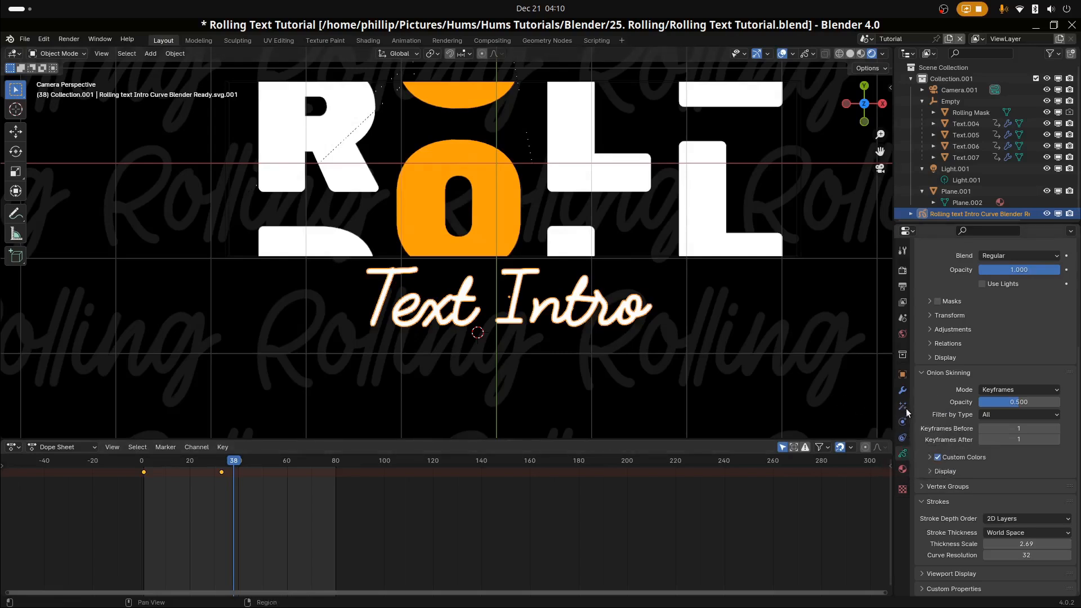
# Review the Build modifier's timing option on the Text Intro lettering and scrub back to frame 0 to check its keyframed factor.
pyautogui.click(903, 389)
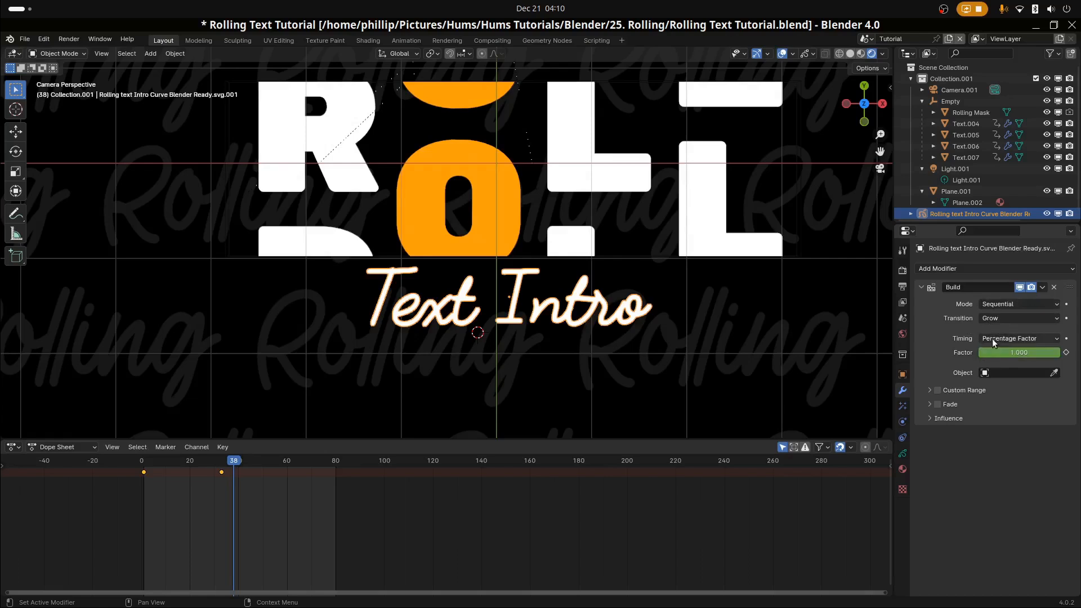
pyautogui.click(1013, 339)
pyautogui.click(1014, 337)
pyautogui.moveTo(221, 513)
pyautogui.mouseDown()
pyautogui.moveTo(143, 531)
pyautogui.moveTo(218, 526)
pyautogui.moveTo(150, 534)
pyautogui.moveTo(209, 535)
pyautogui.moveTo(141, 538)
pyautogui.moveTo(205, 544)
pyautogui.moveTo(139, 554)
pyautogui.moveTo(243, 568)
pyautogui.moveTo(152, 574)
pyautogui.moveTo(140, 587)
pyautogui.mouseUp()
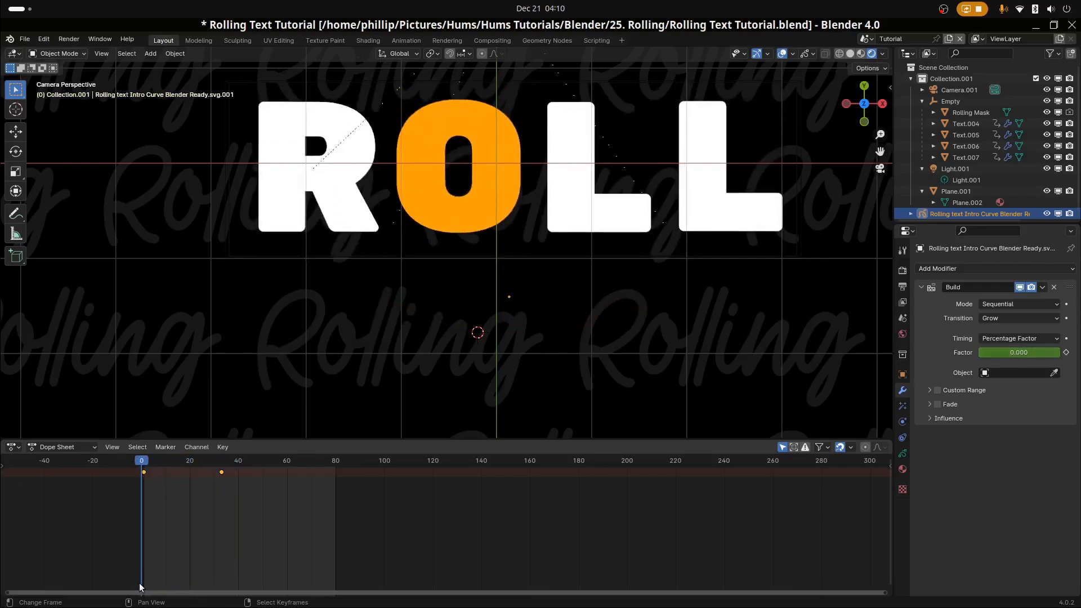